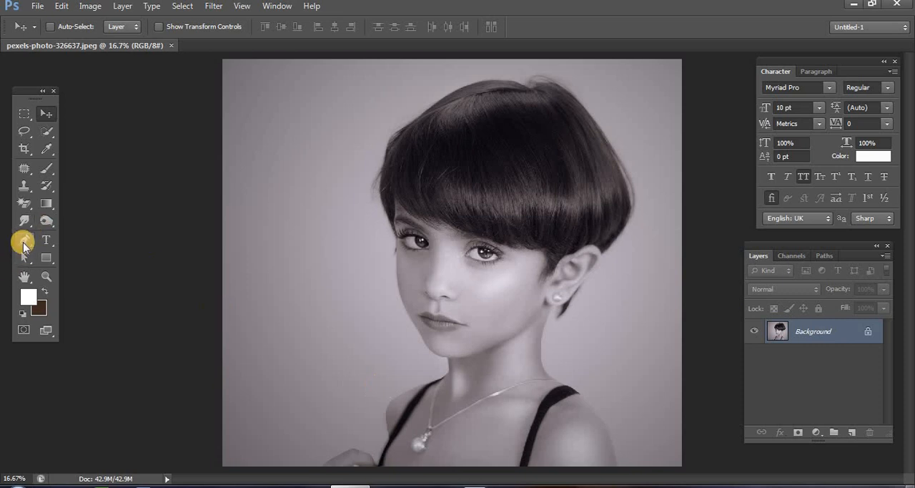
- Activate the standard Pen tool from among the pen tool variants
left_click(23, 245)
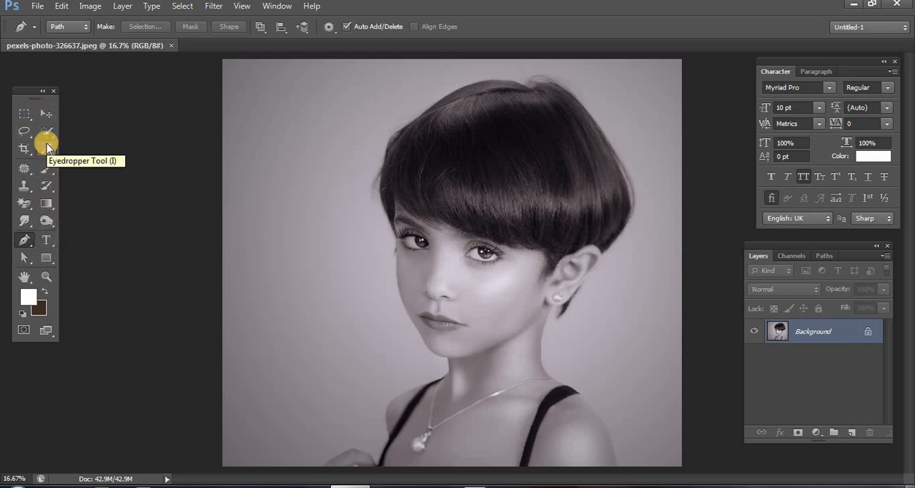
left_click(26, 243)
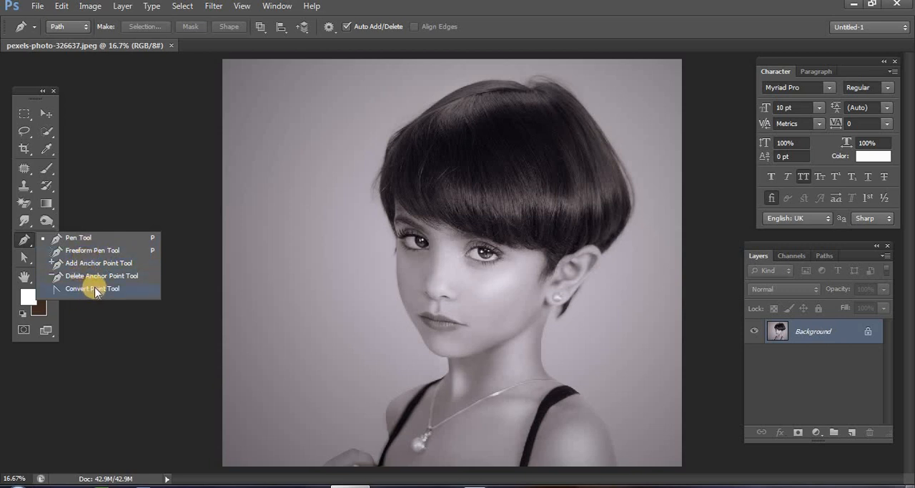
left_click(79, 236)
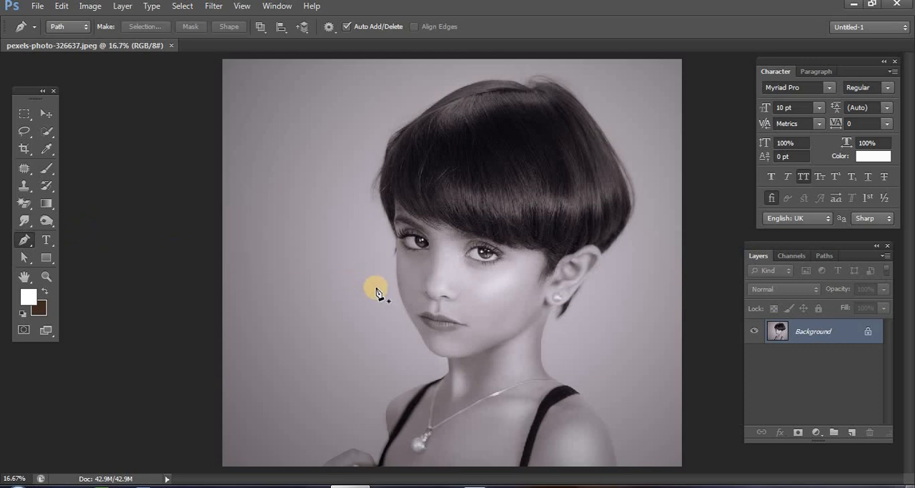
- Look through the variants of the Marquee, Lasso, Quick Selection and Pen tools, and the Pen tool's drawing modes
left_click(25, 115)
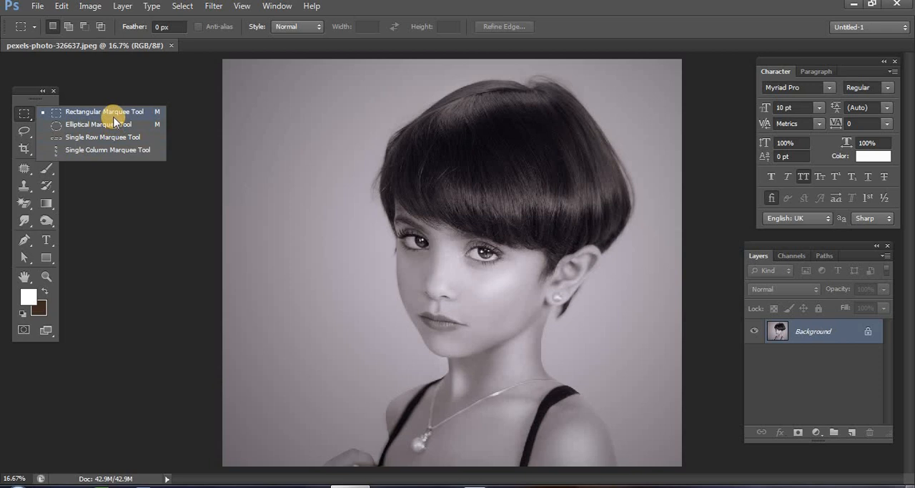
left_click(22, 135)
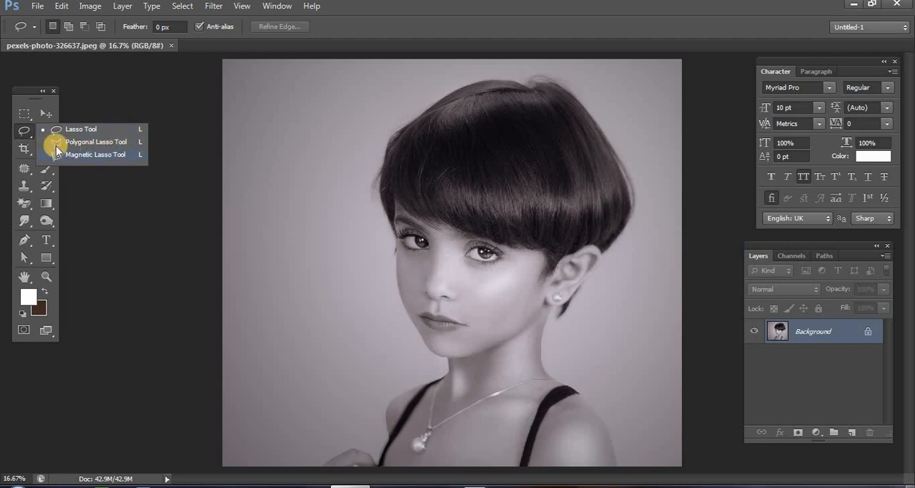
left_click(24, 130)
left_click(50, 134)
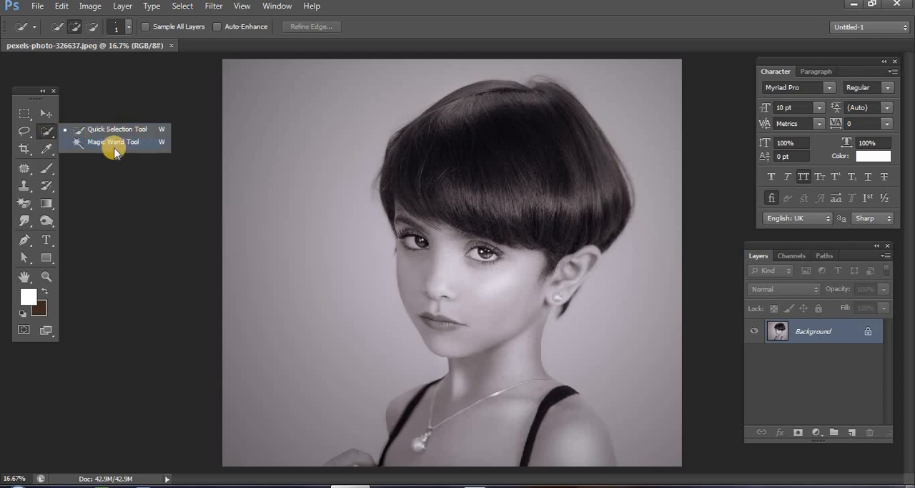
left_click(49, 136)
left_click(25, 239)
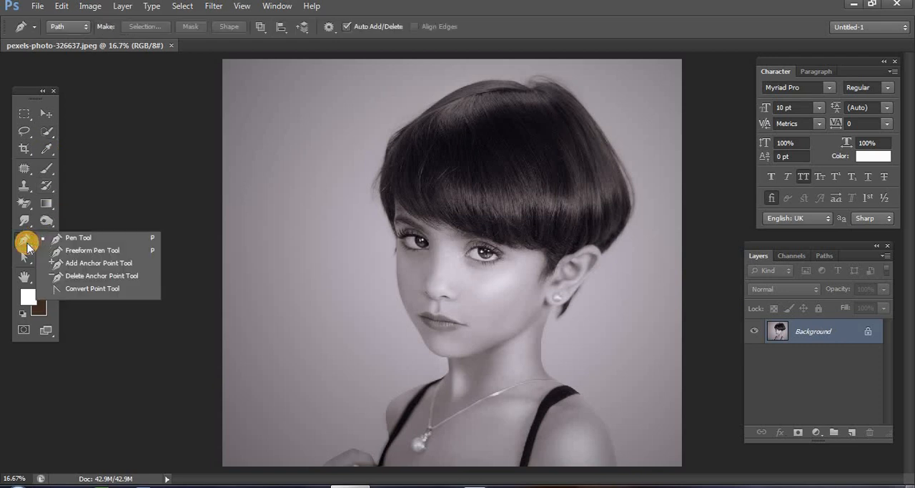
left_click(84, 243)
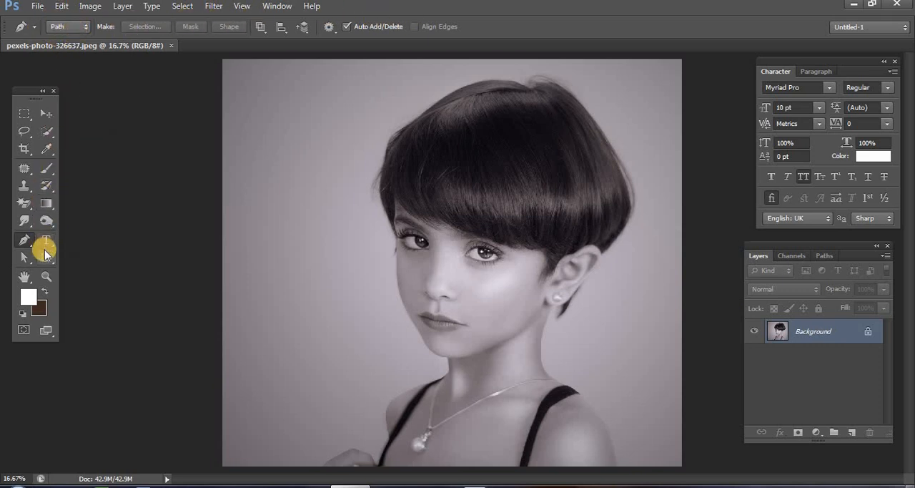
left_click(76, 27)
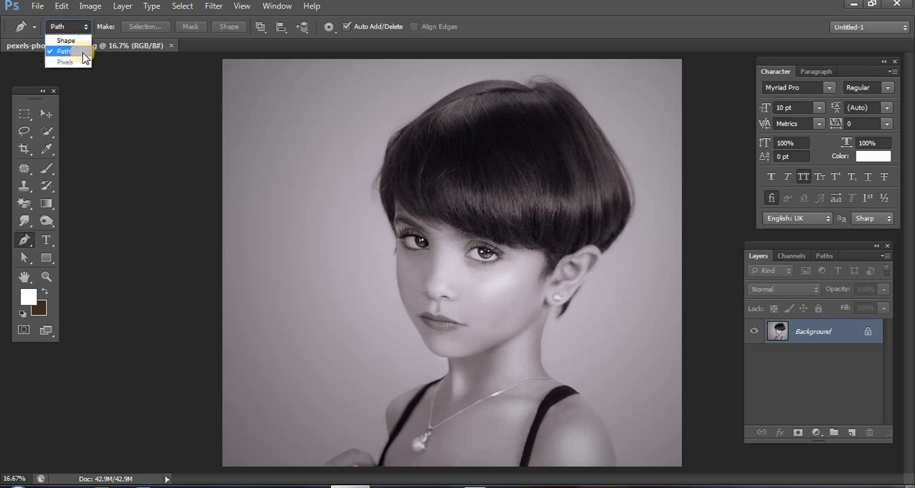
left_click(48, 264)
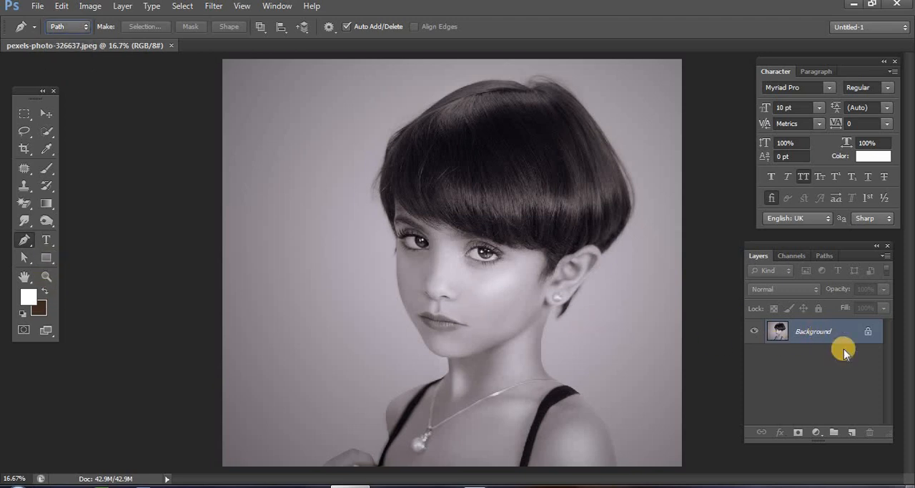
- Add a new layer and draw a white rectangle shape of about 894 by 1176 px on the backdrop beside the girl's head
left_click(825, 337)
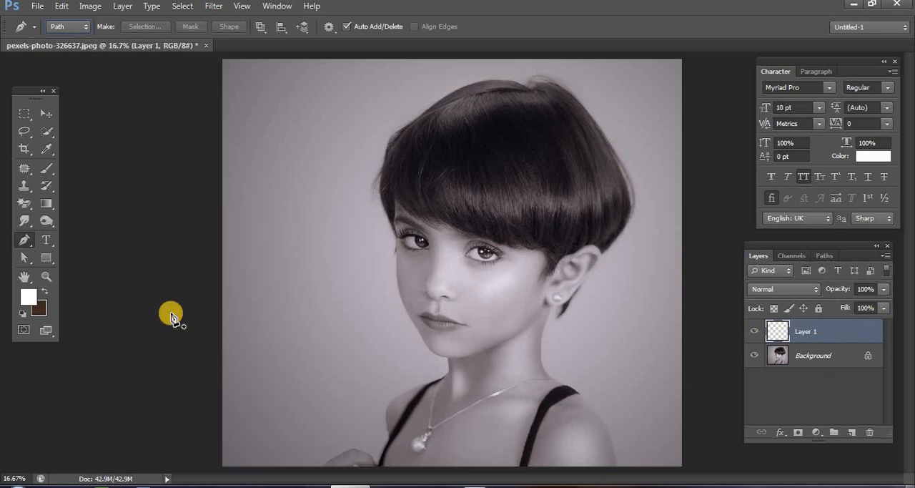
left_click(44, 257)
left_click_drag(44, 257, 108, 257)
left_click_drag(269, 119, 369, 249)
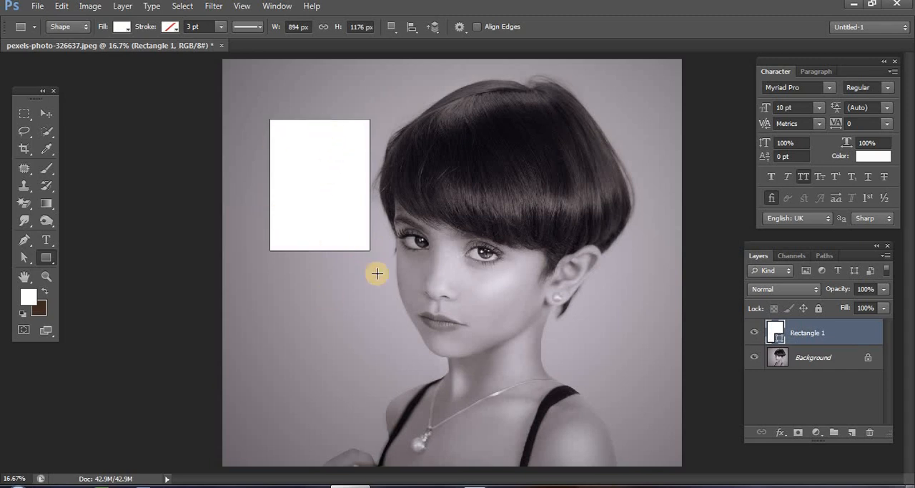
- Place three anchor points with the Pen tool on the backdrop below the rectangle
left_click(24, 239)
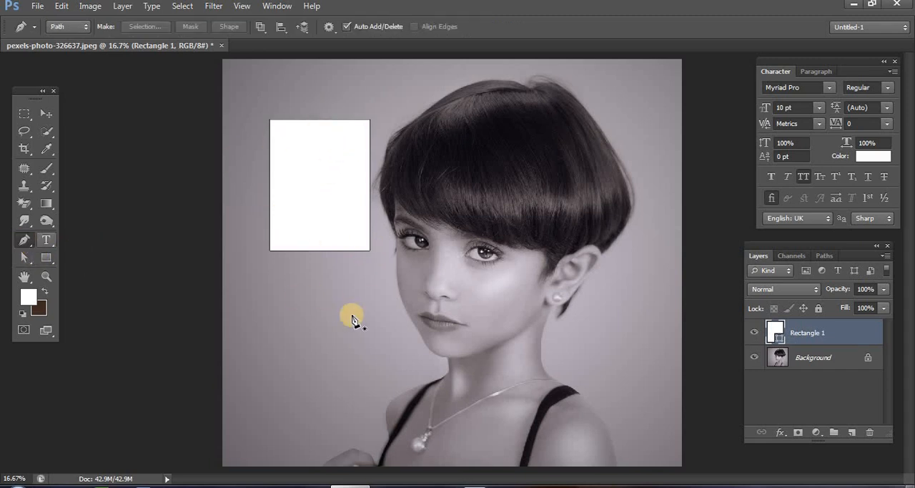
left_click(290, 293)
left_click(309, 357)
left_click(361, 362)
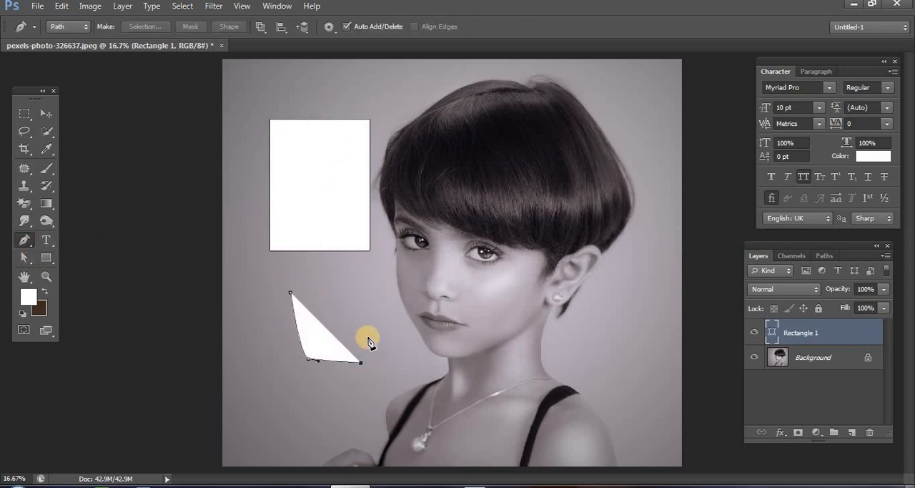
left_click(32, 25)
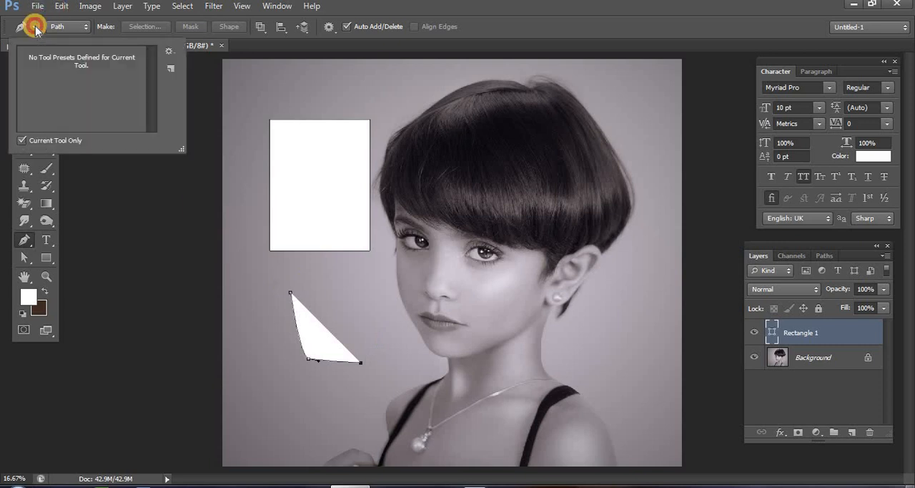
left_click(83, 27)
left_click(75, 51)
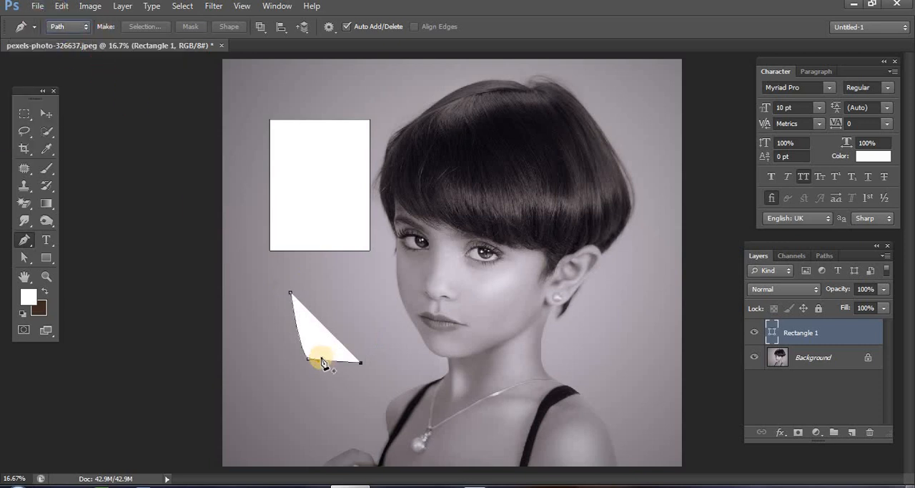
left_click(28, 296)
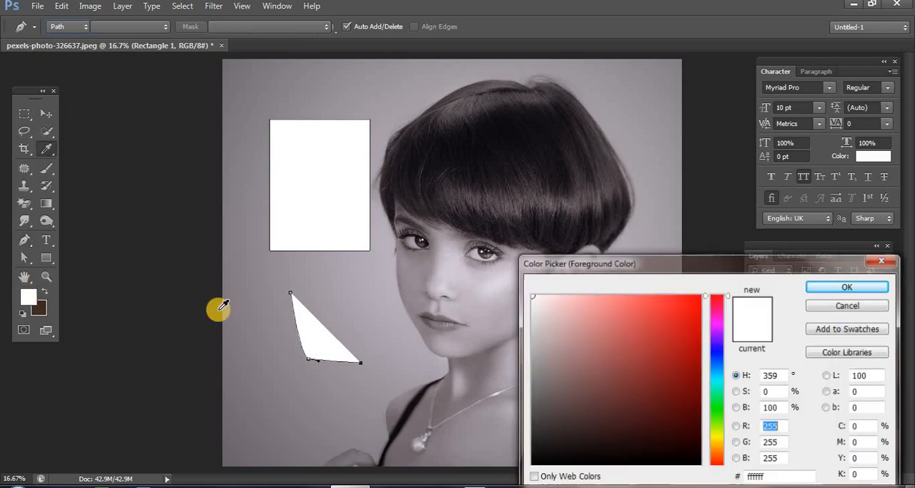
left_click(841, 297)
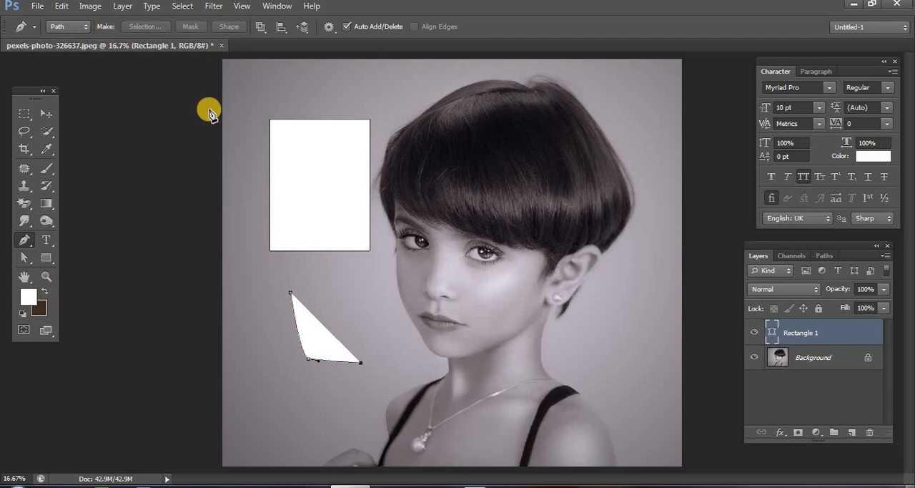
- Extend the open pen path below the rectangle with five more anchor points down toward the shoulder
left_click(373, 377)
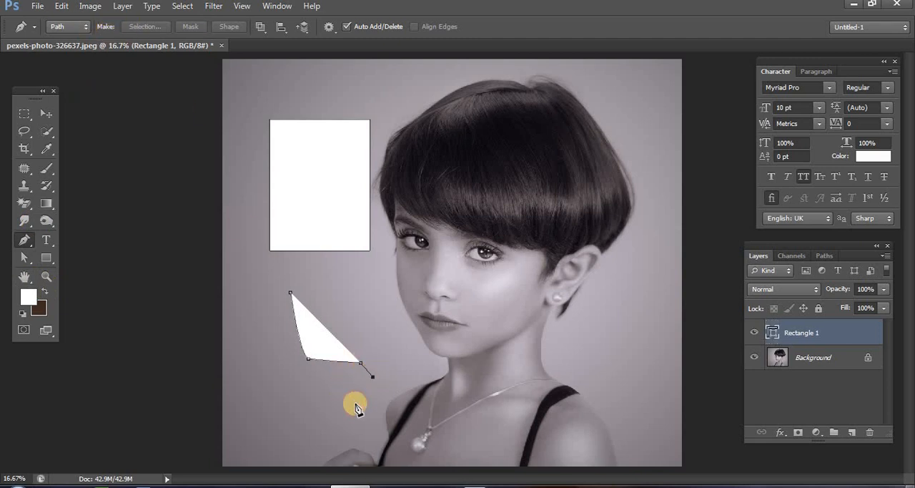
left_click(355, 402)
left_click(305, 408)
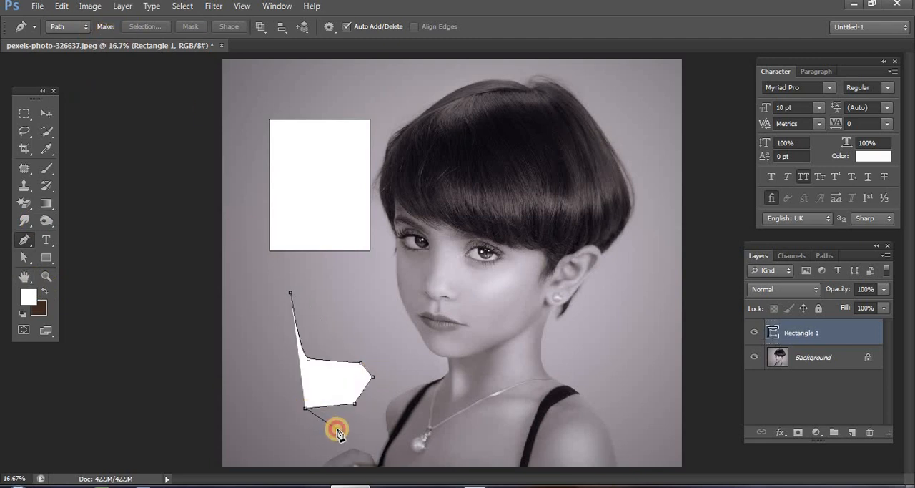
left_click(337, 428)
left_click(376, 432)
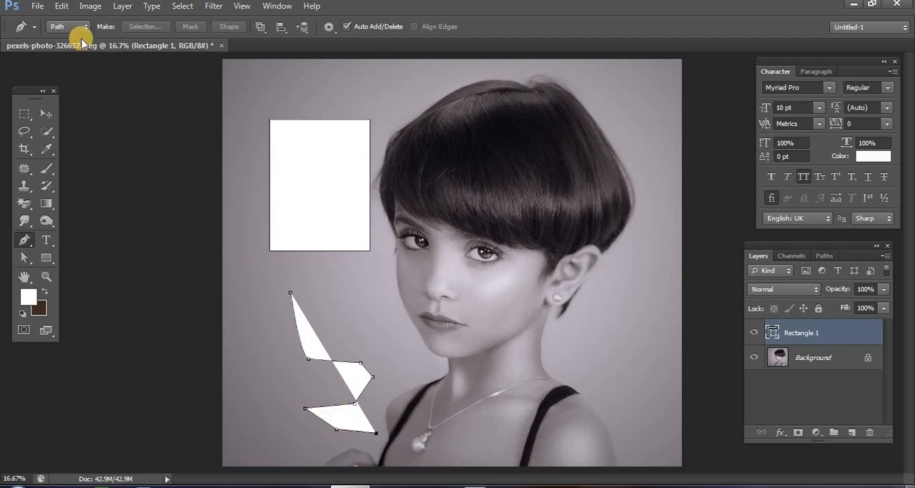
- Delete the rectangle's shape layer and keep the Pen tool in Path mode
left_click(870, 433)
left_click(405, 191)
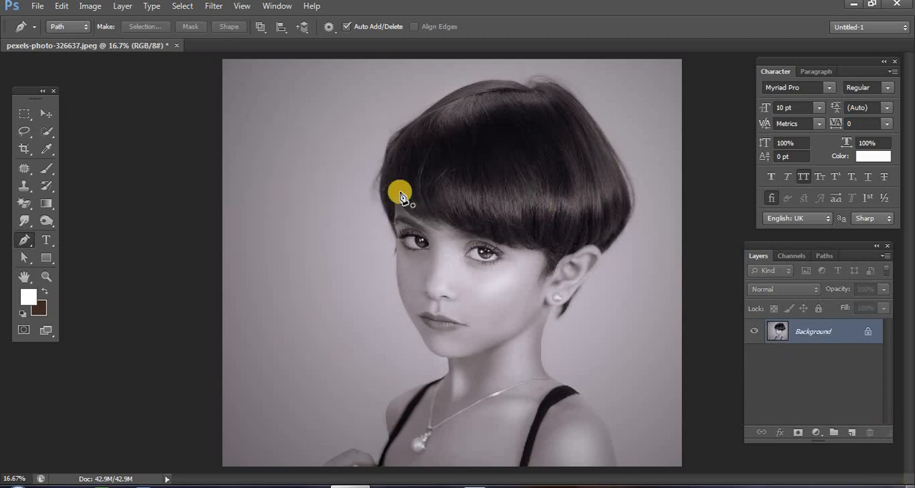
left_click(64, 27)
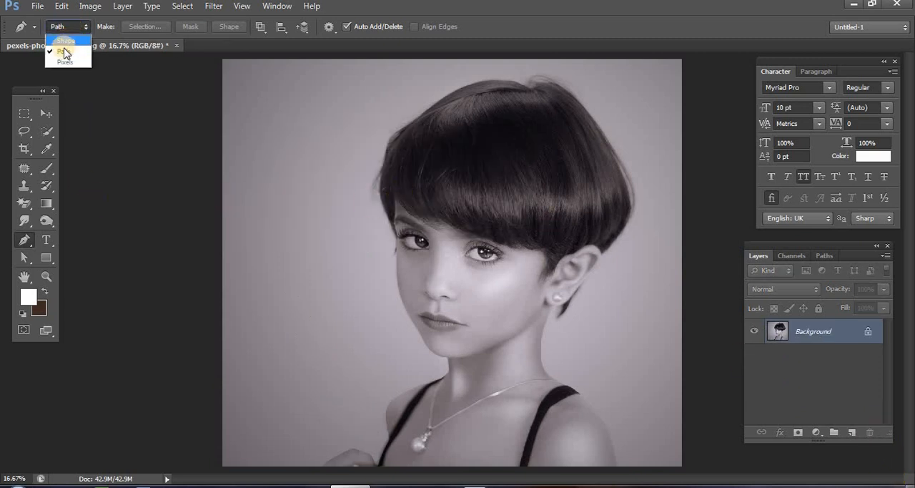
left_click(65, 52)
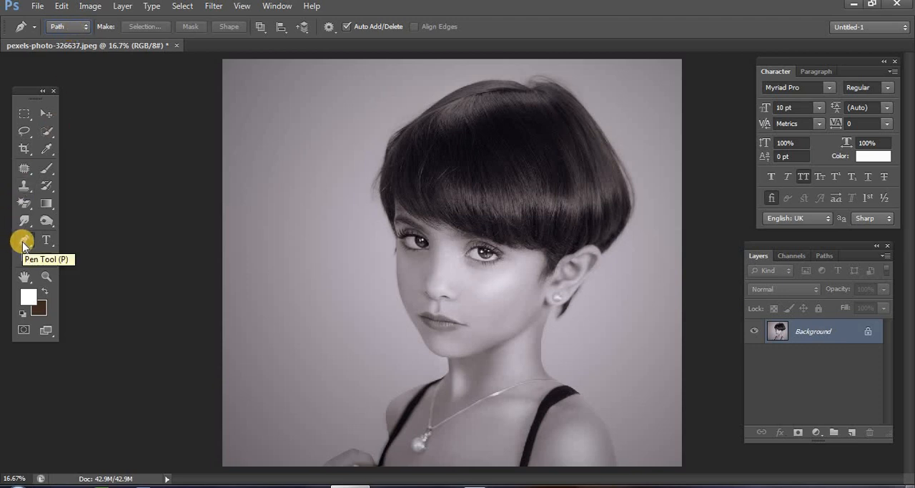
left_click(261, 27)
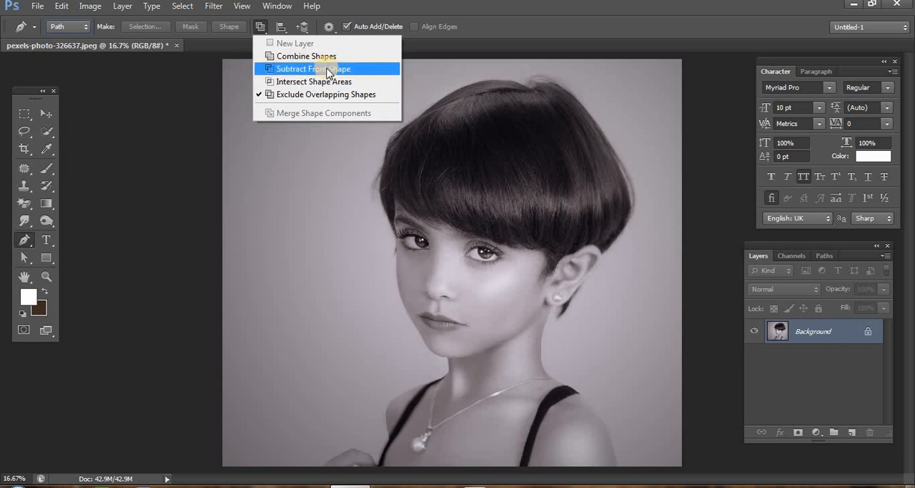
left_click(260, 27)
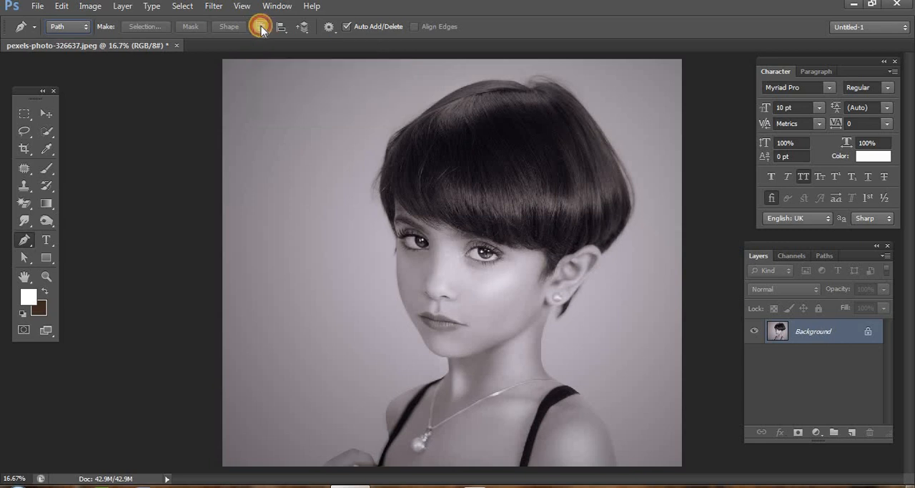
left_click(330, 28)
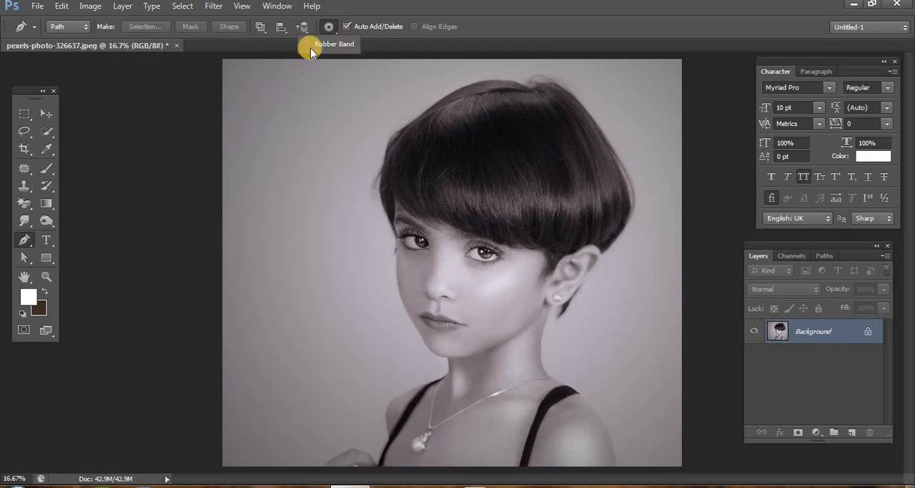
left_click(332, 30)
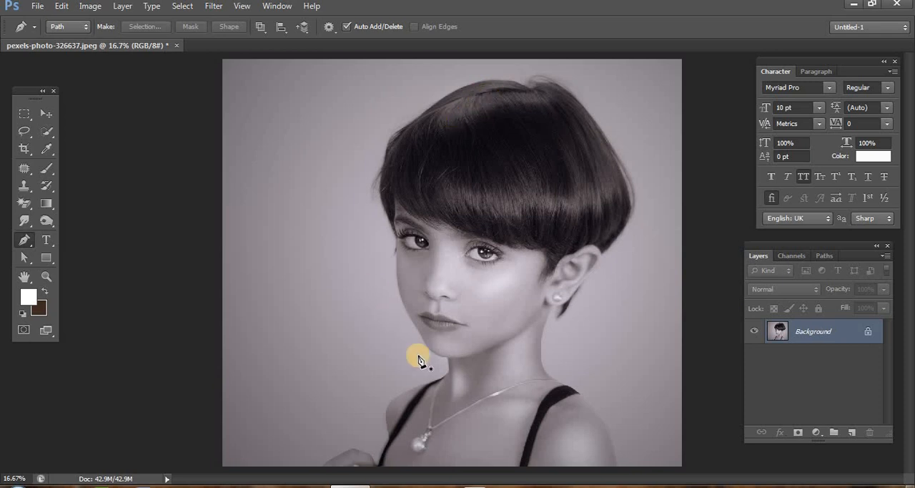
- Start a new path with the Pen tool at the chin at 50% zoom and add a curved anchor point up the jaw
left_click(45, 276)
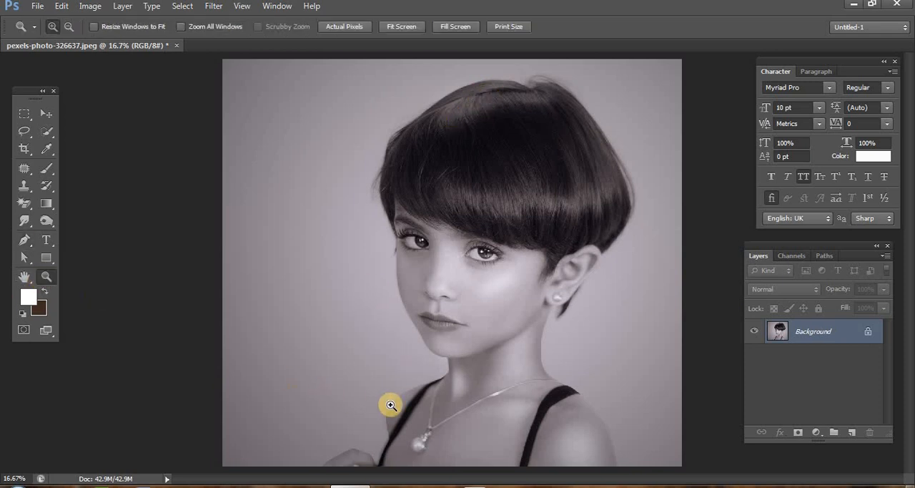
left_click(403, 407)
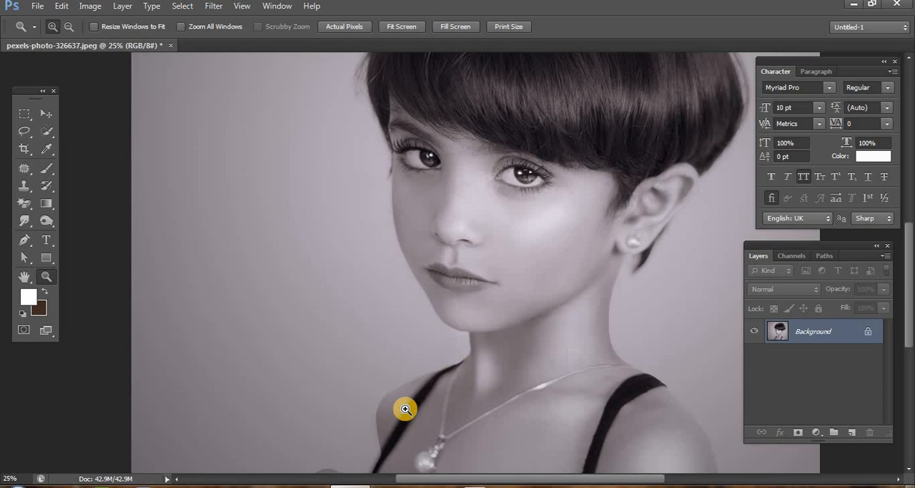
left_click(406, 408)
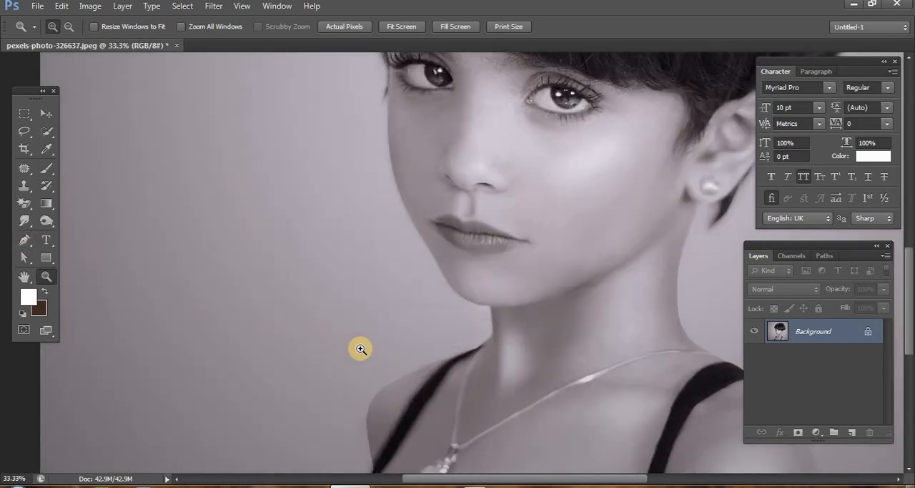
left_click(421, 369)
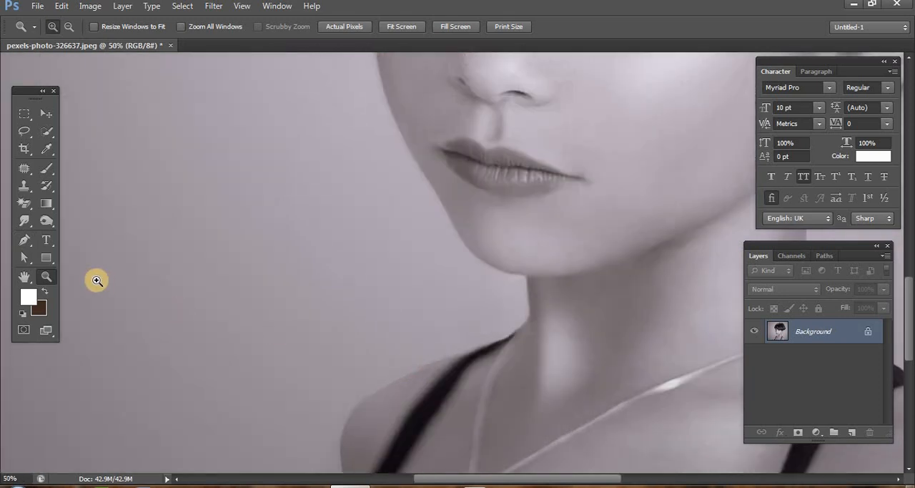
left_click(23, 241)
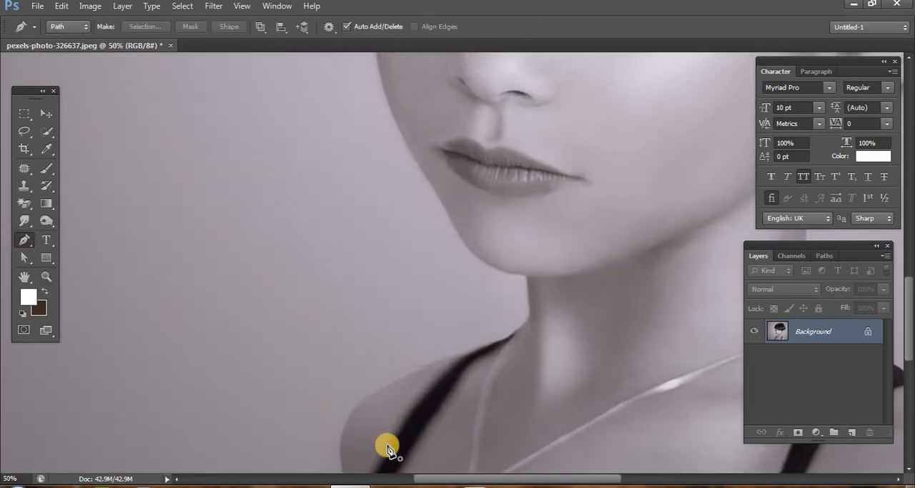
left_click(482, 262)
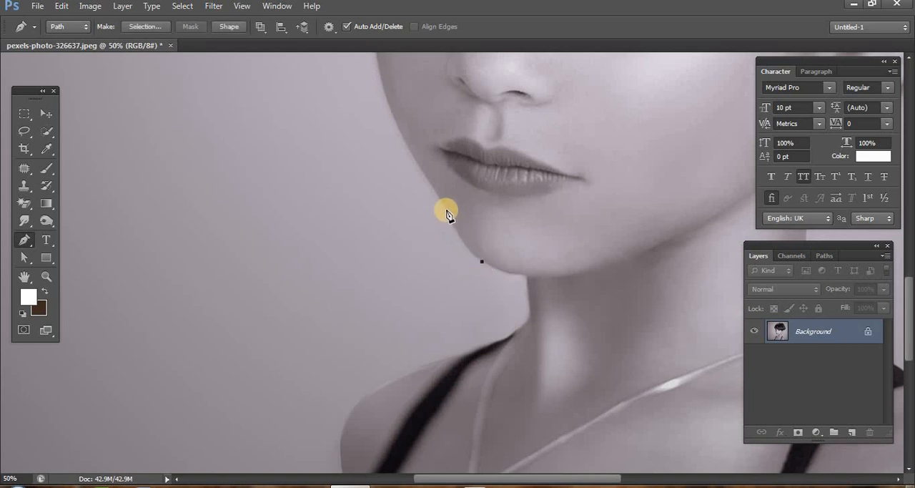
left_click_drag(446, 211, 427, 169)
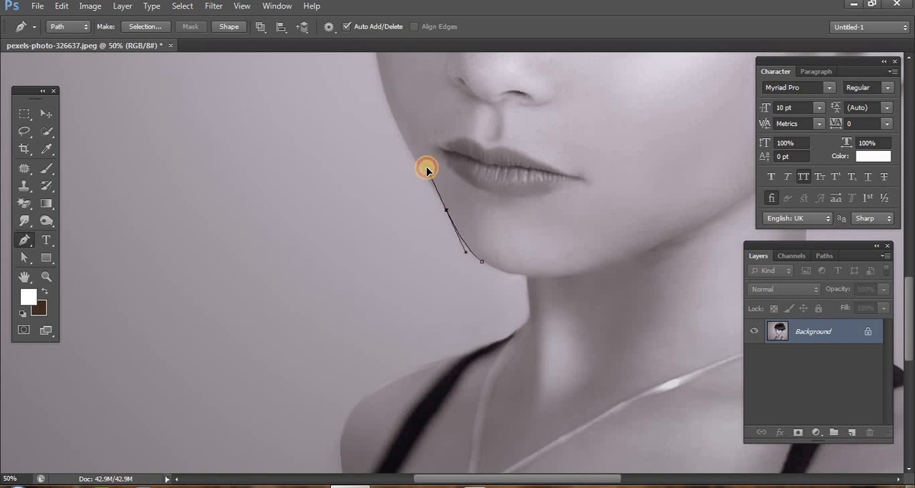
- Remove the outgoing direction handle from the jaw anchor point
left_click(428, 169)
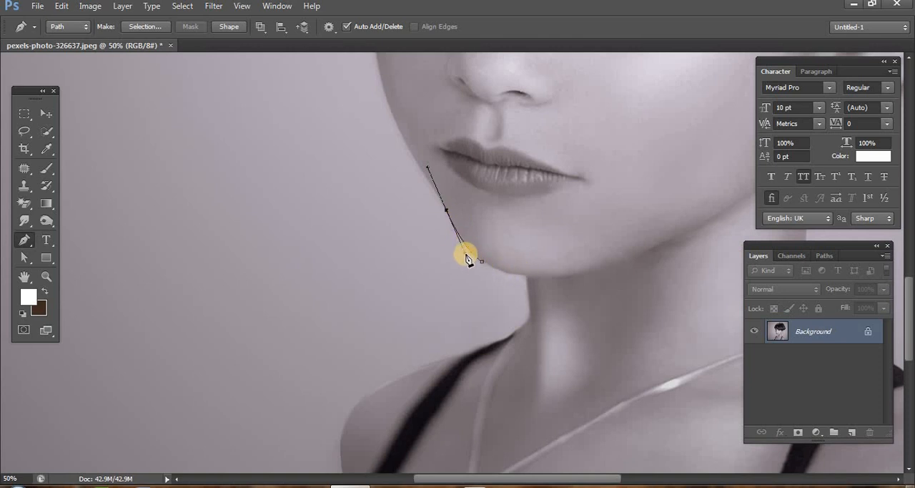
left_click_drag(467, 257, 448, 214)
mouse_move(448, 215)
left_mouse_down()
mouse_move(432, 190)
mouse_move(448, 220)
left_mouse_up()
mouse_move(447, 214)
left_mouse_down()
mouse_move(425, 194)
mouse_move(446, 210)
left_mouse_up()
left_click(446, 208)
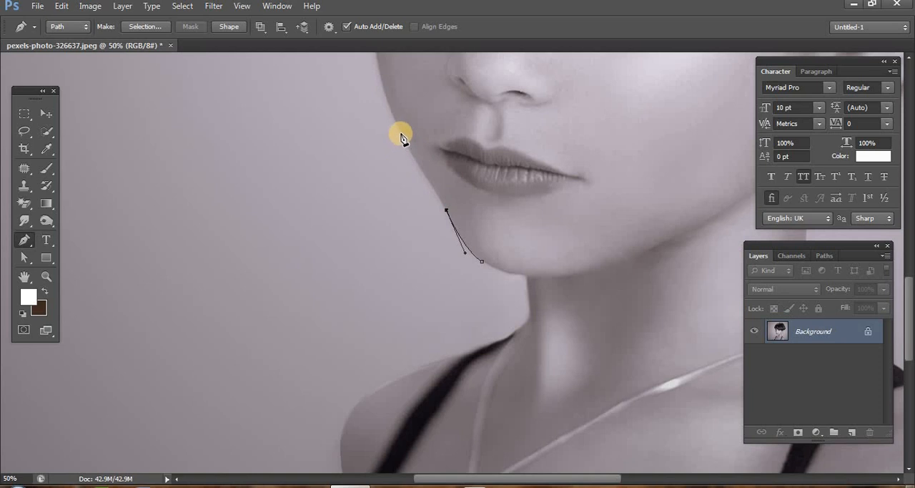
- Add two curved anchor points up the edge of the cheek and remove the outgoing direction handle from each
left_click_drag(401, 136, 380, 96)
scroll(422, 243, "up", 1)
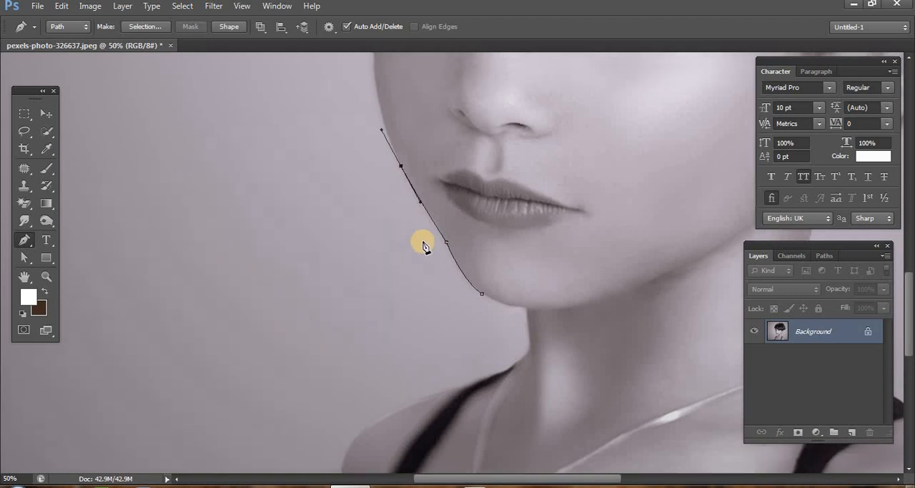
scroll(423, 245, "up", 4)
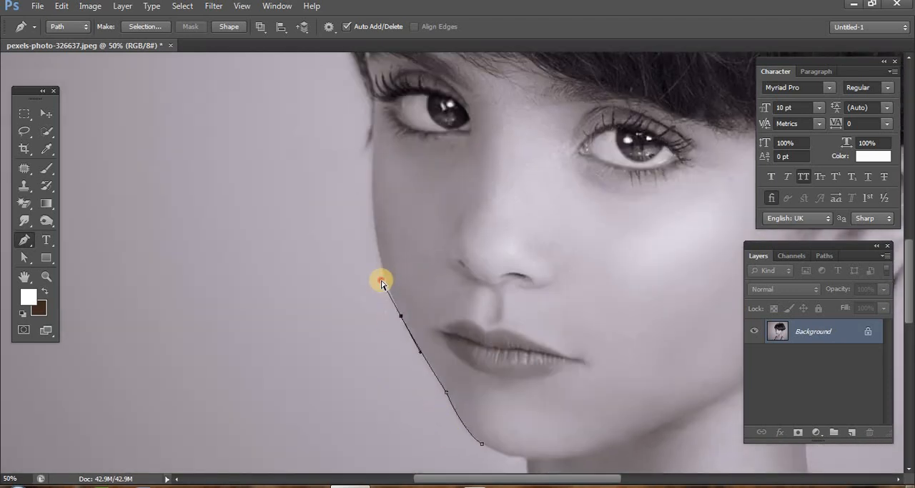
mouse_move(381, 284)
left_mouse_down()
mouse_move(391, 298)
mouse_move(378, 276)
mouse_move(390, 298)
left_mouse_up()
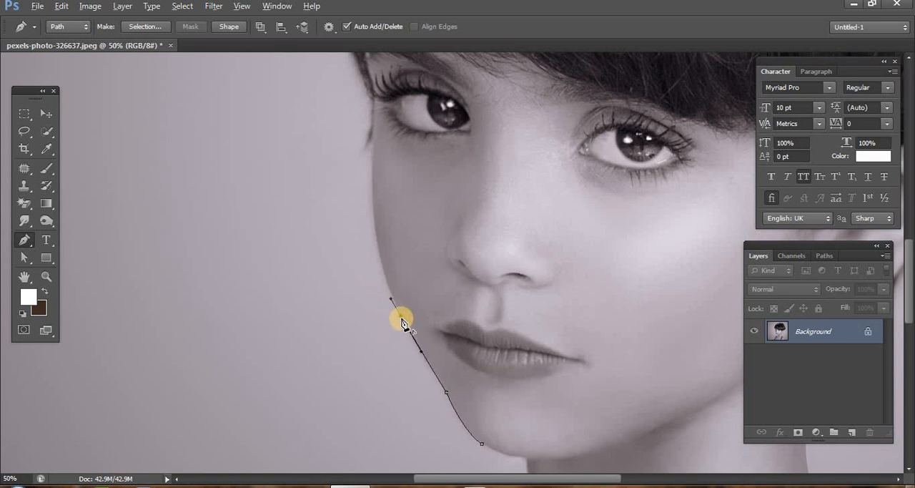
left_click(401, 316, "alt")
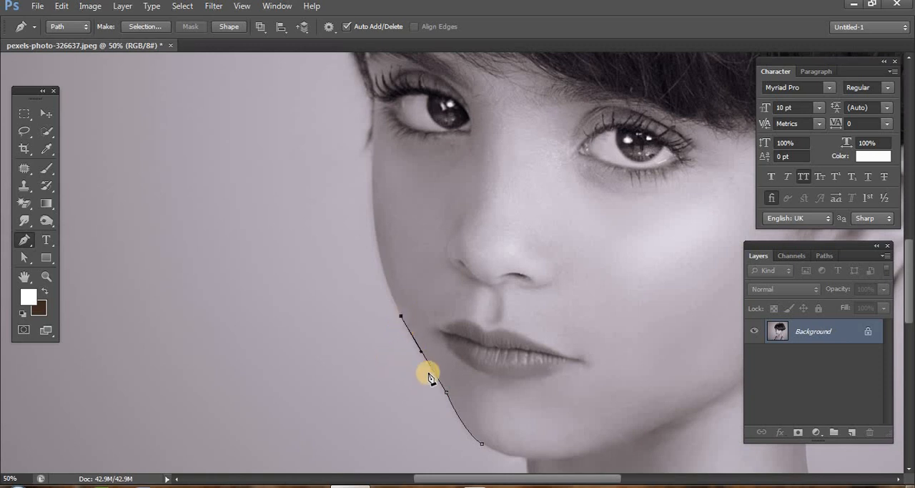
left_click(421, 350)
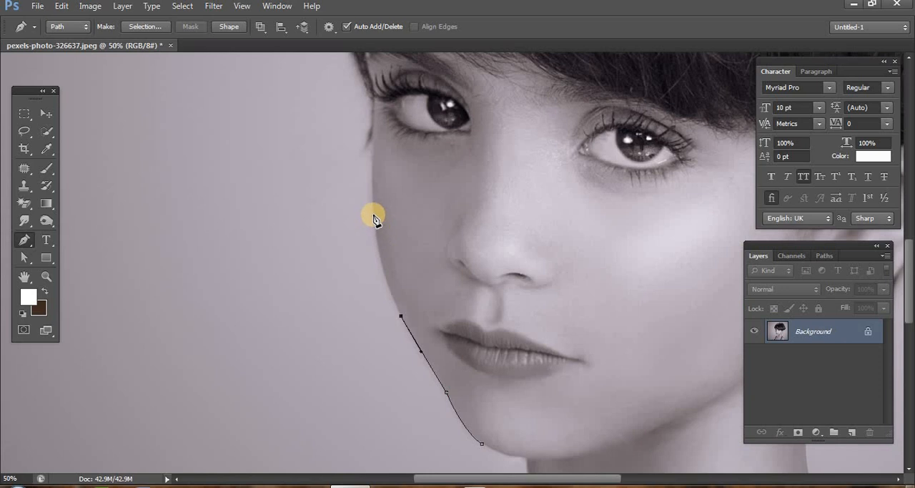
left_click_drag(374, 212, 367, 148)
left_click(373, 213, "alt")
- Extend the path with three anchor points past the outer corner of the eye to the lower edge of the hair
scroll(400, 226, "up", 2)
scroll(399, 226, "up", 4)
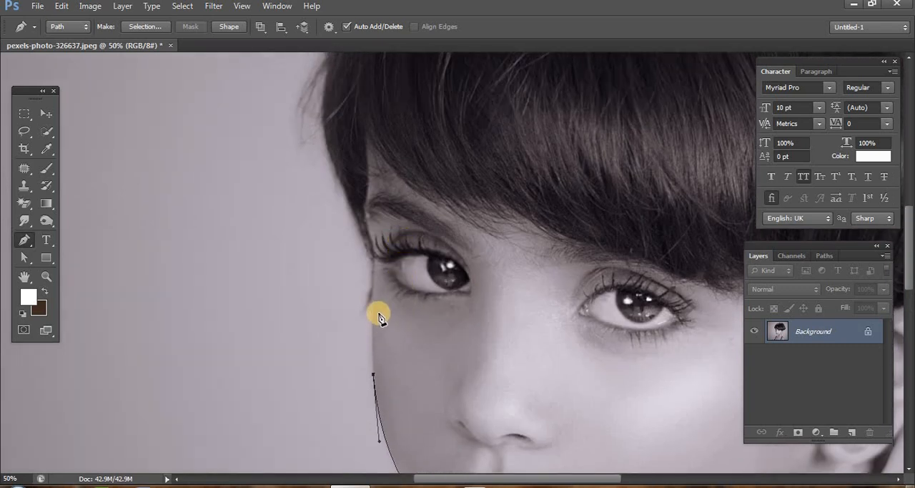
left_click(373, 289)
left_click_drag(374, 279, 374, 273)
left_click(373, 294, "alt")
left_click(371, 258)
left_click(357, 225)
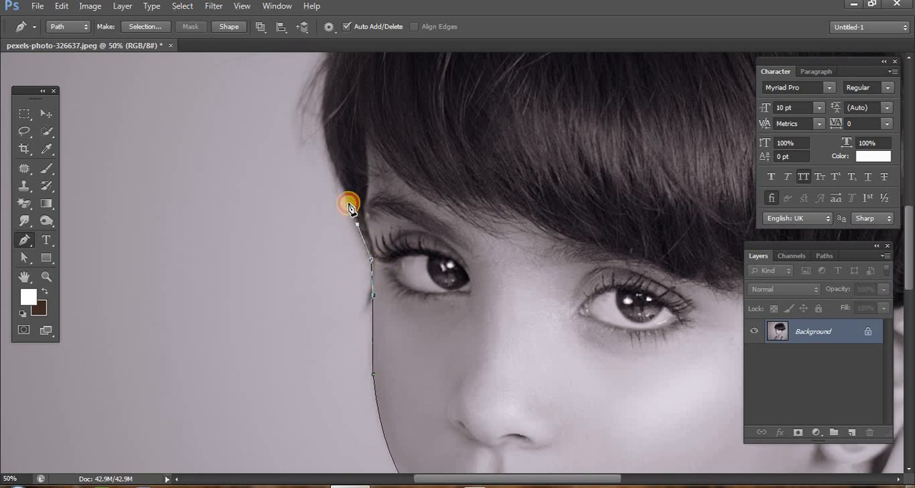
- Trace the side of the hair above the eye with six closely spaced anchor points
left_click(337, 179)
left_click(321, 136)
left_click(318, 92)
scroll(349, 207, "up", 2)
left_click(315, 156)
left_click(324, 123)
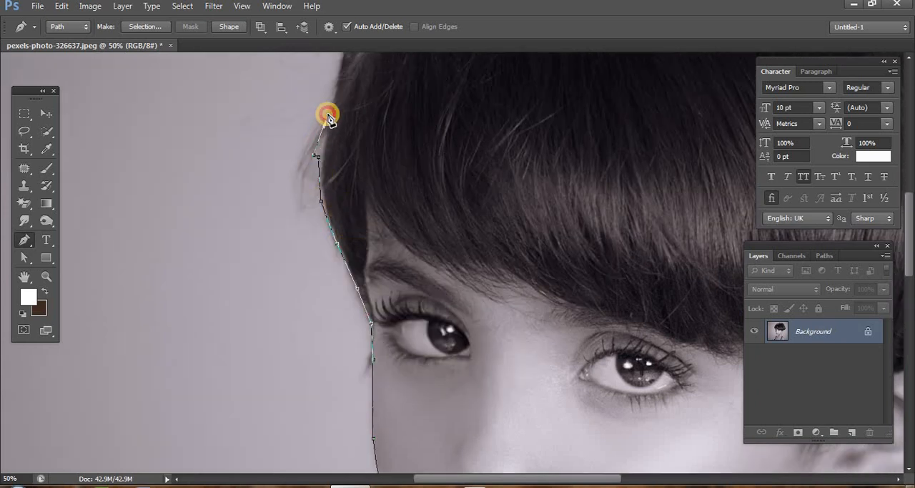
left_click(331, 97)
- Add a corner point and a curved anchor point on the hair's upper bend, remove its outgoing handle and nudge it onto the edge
scroll(341, 179, "up", 5)
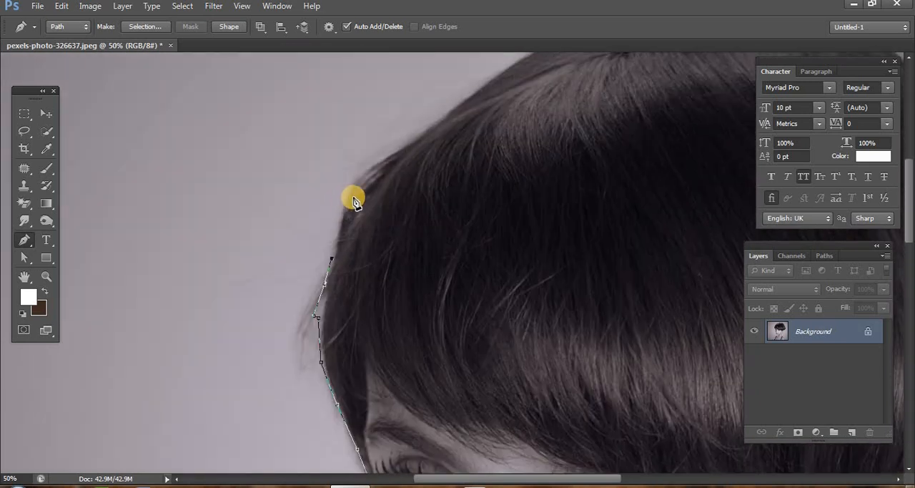
left_click(346, 207)
left_click_drag(409, 140, 480, 100)
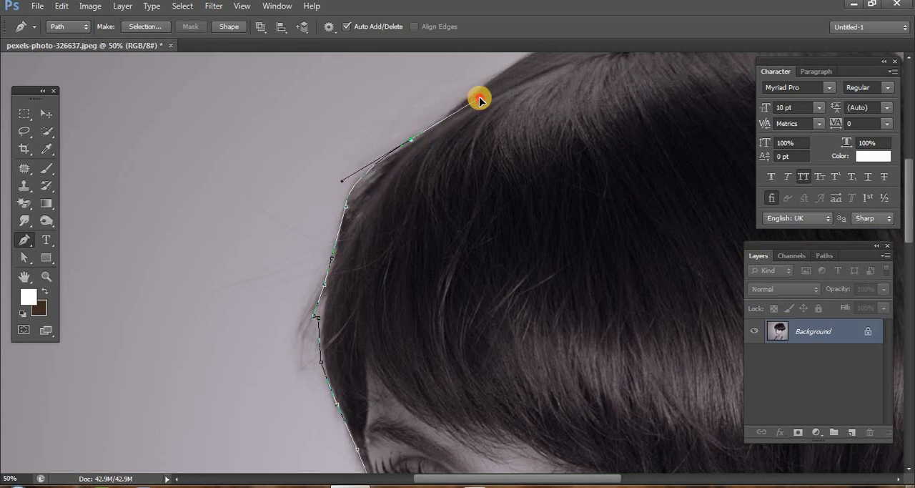
left_click(414, 141, "alt")
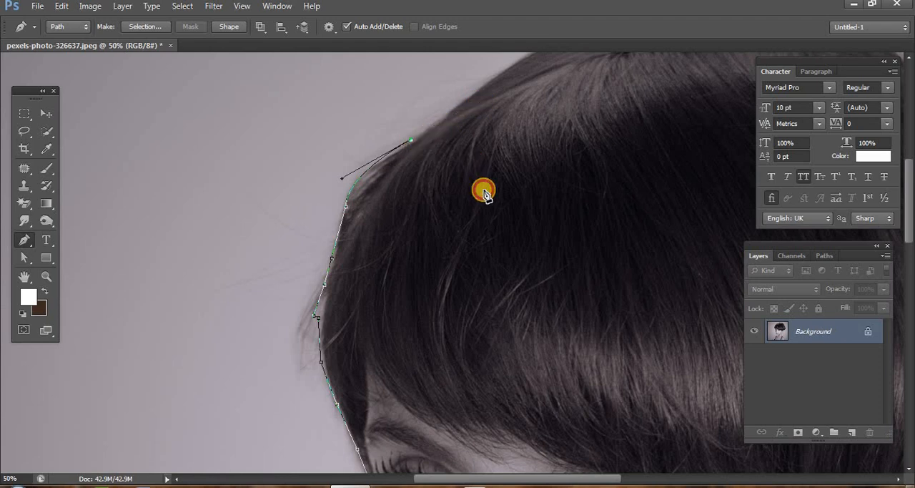
scroll(484, 190, "up", 3)
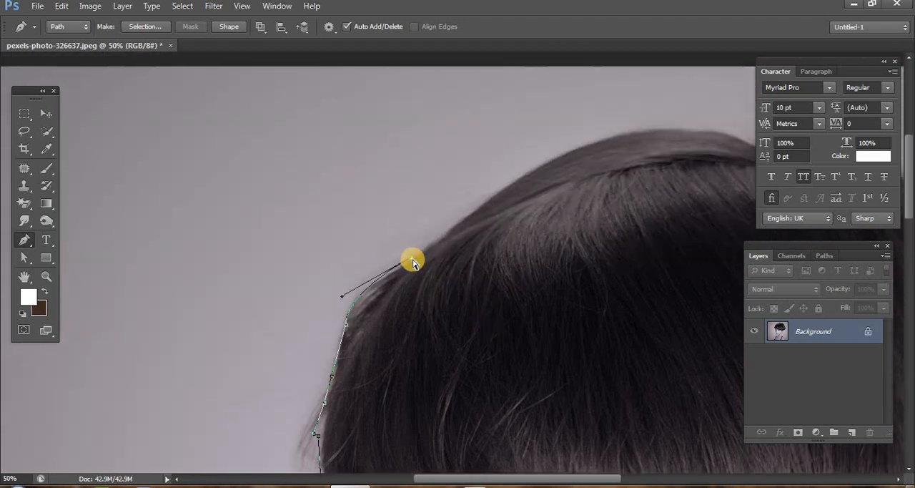
left_click_drag(411, 262, 416, 261)
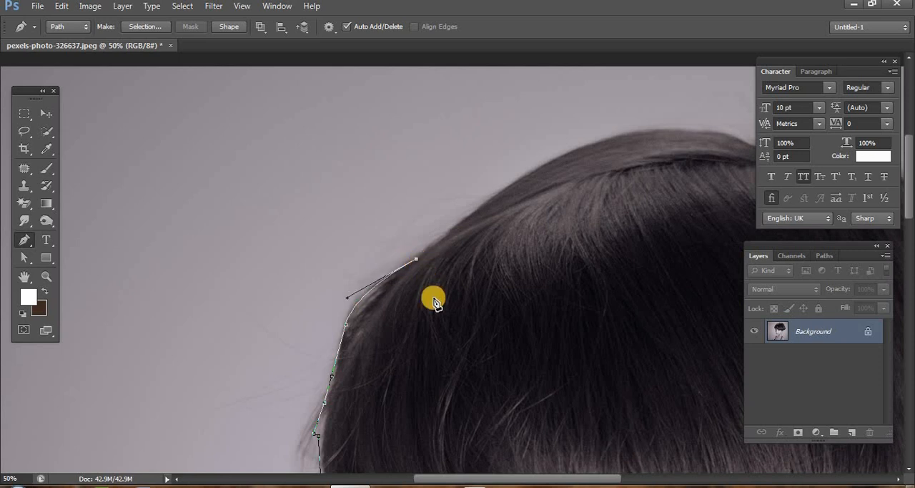
- Continue the path up to the top of the head with a curved anchor point and remove its outgoing handle
left_click(508, 184)
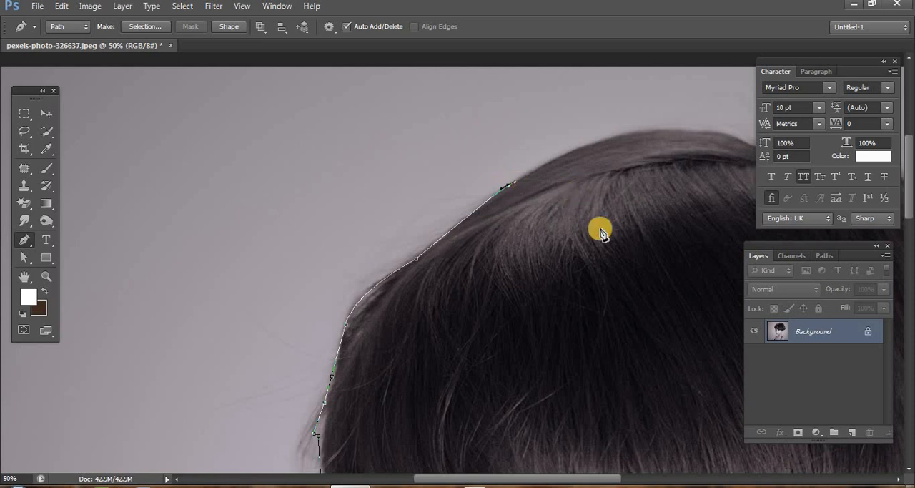
scroll(626, 312, "up", 2)
scroll(626, 311, "up", 2)
left_click_drag(633, 238, 681, 236)
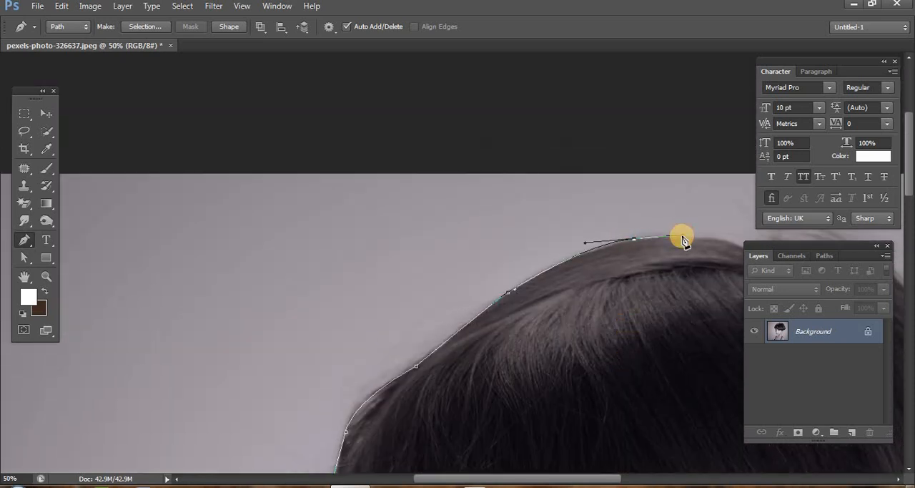
left_click(633, 238, "alt")
- Curve the path over the crown and trace the small notch in the hair with short straight segments
left_click_drag(658, 290, 237, 257)
left_click_drag(323, 216, 372, 243)
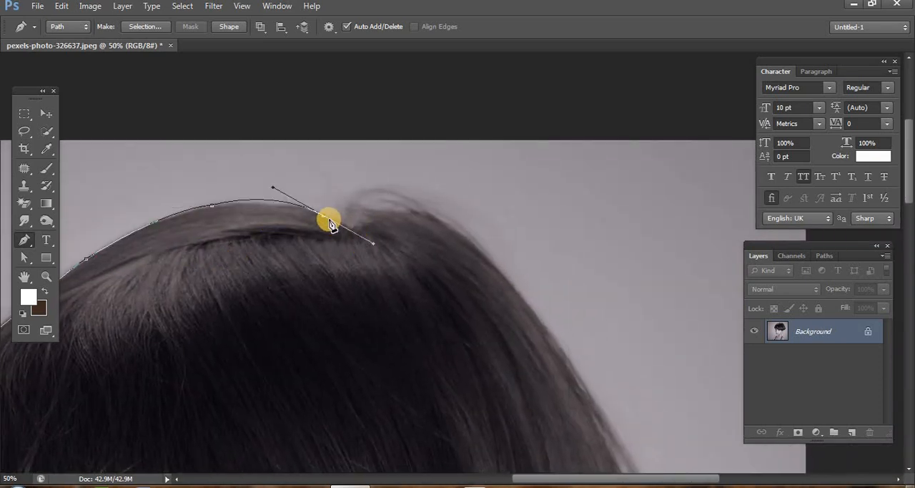
left_click_drag(323, 216, 354, 204)
left_click(352, 200)
left_click(382, 209)
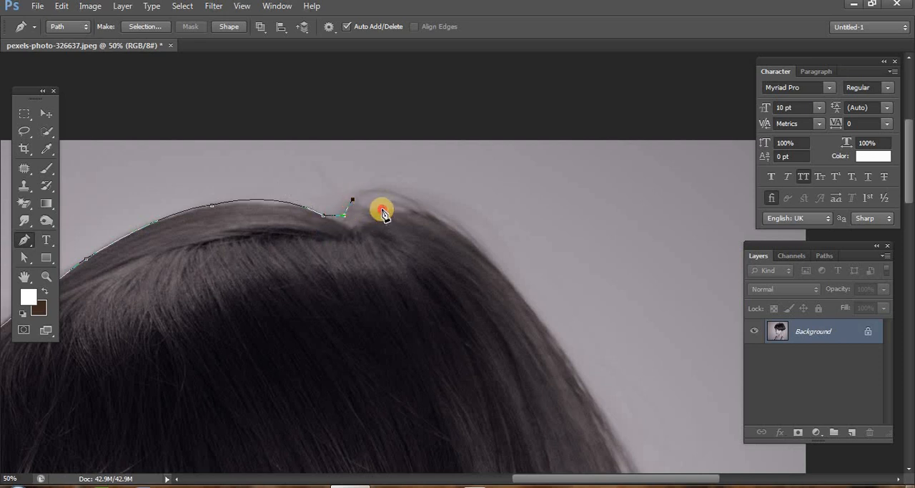
left_click(400, 206)
left_click(421, 212)
- Add a curved anchor point down the back slope of the hair and remove its outgoing direction handle
left_click(514, 288)
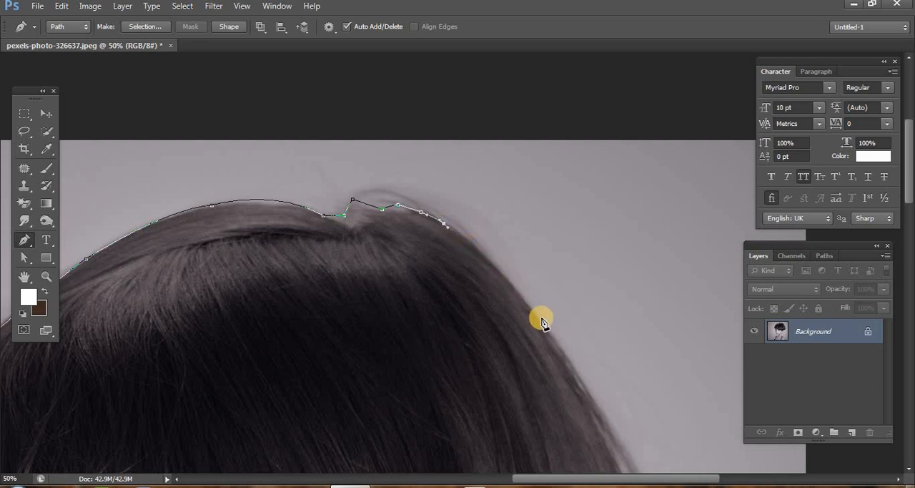
left_click(555, 338)
left_click(593, 393)
left_click_drag(593, 400, 620, 433)
left_click(556, 340, "alt")
- Extend the path down the back of the hair with four more anchor points to its widest part
scroll(574, 341, "down", 5)
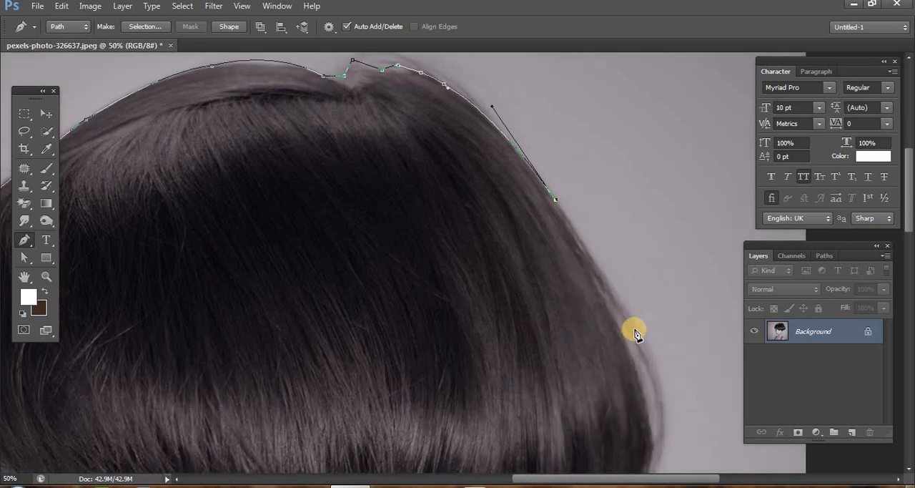
left_click(635, 330)
scroll(643, 337, "down", 2)
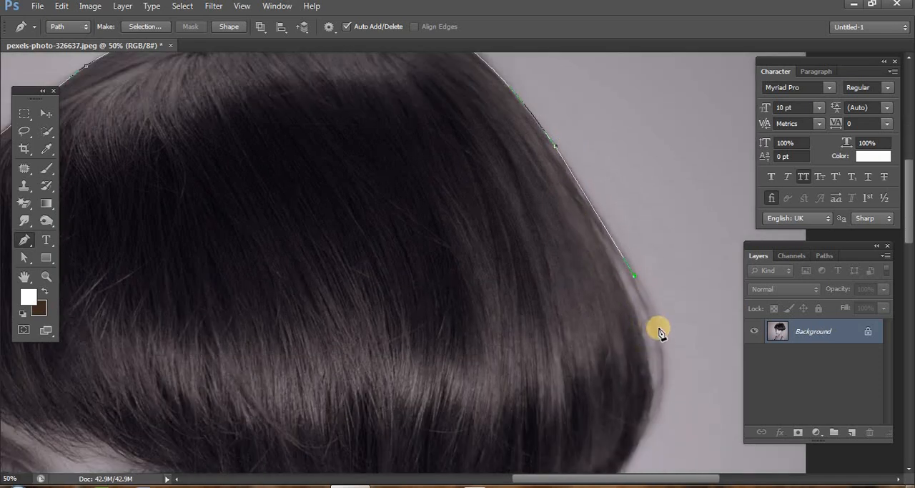
left_click_drag(656, 334, 617, 259)
left_click_drag(654, 400, 653, 458)
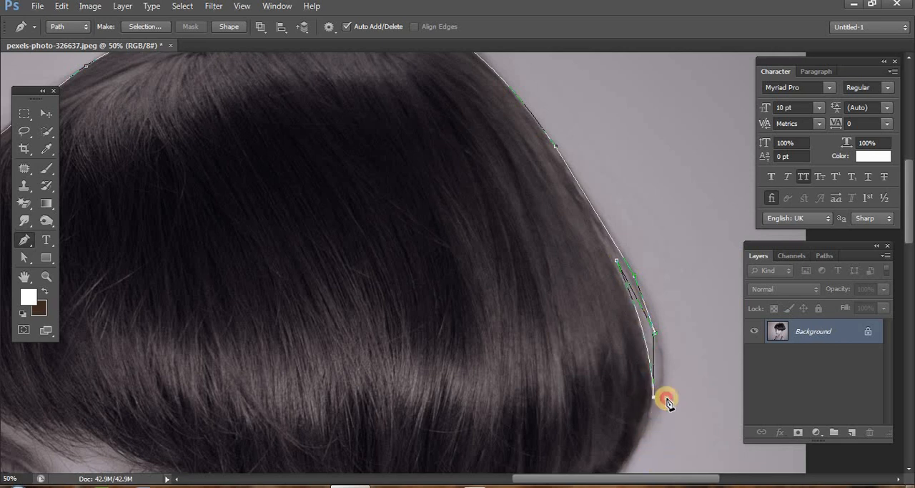
- Curve the path under the back of the hair to the ear and remove the new anchor's outgoing handle
scroll(662, 399, "down", 5)
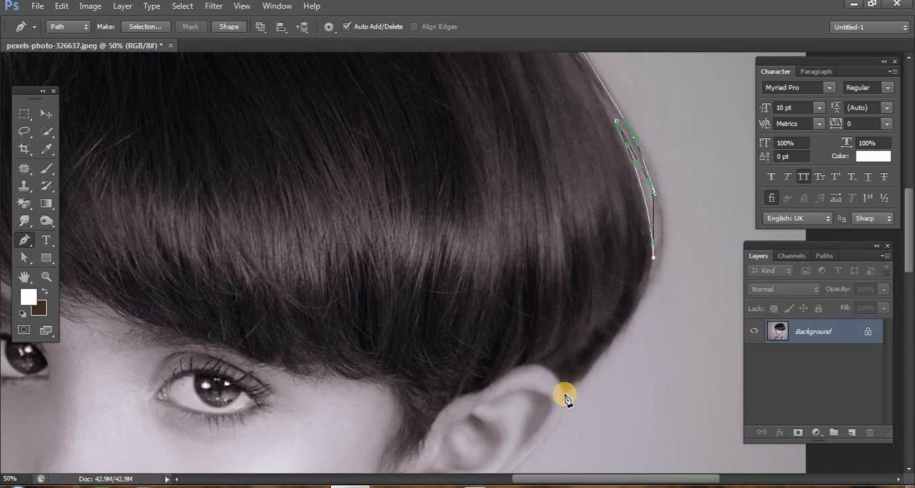
left_click_drag(566, 395, 484, 462)
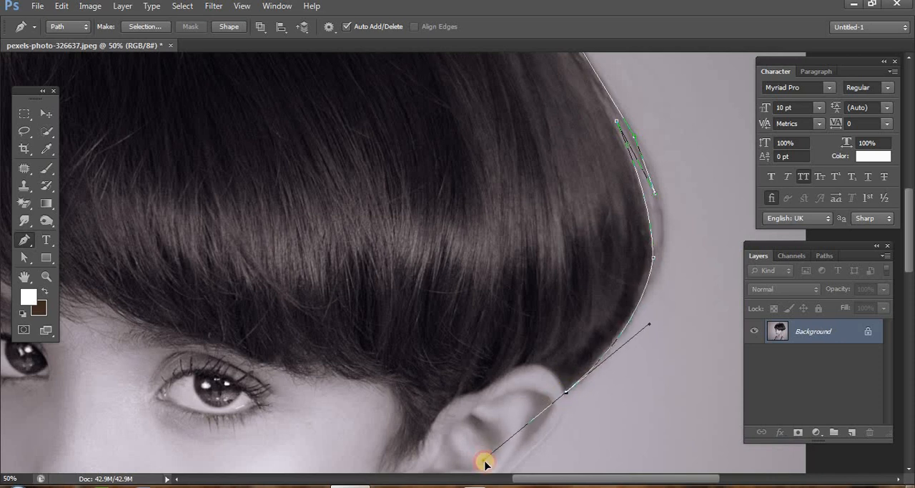
left_click(566, 393, "alt")
scroll(595, 400, "down", 4)
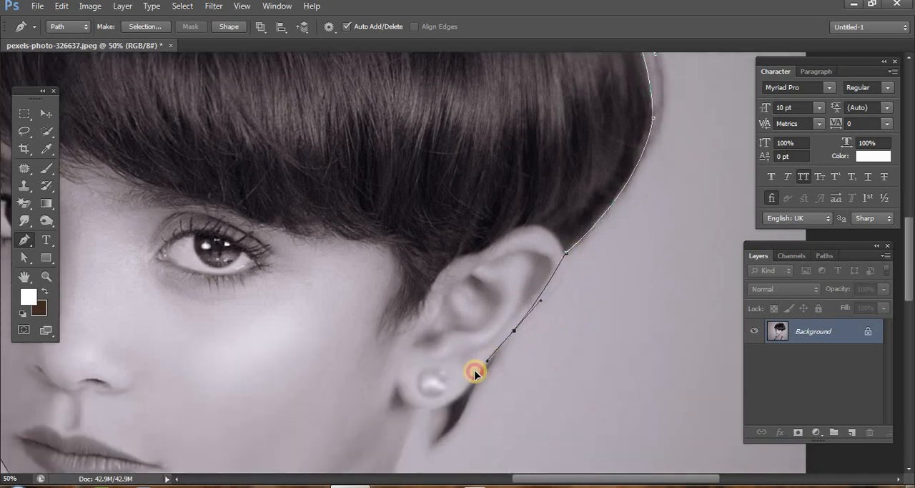
mouse_move(474, 372)
left_mouse_down()
mouse_move(462, 364)
mouse_move(477, 377)
left_mouse_up()
key("ctrl+z")
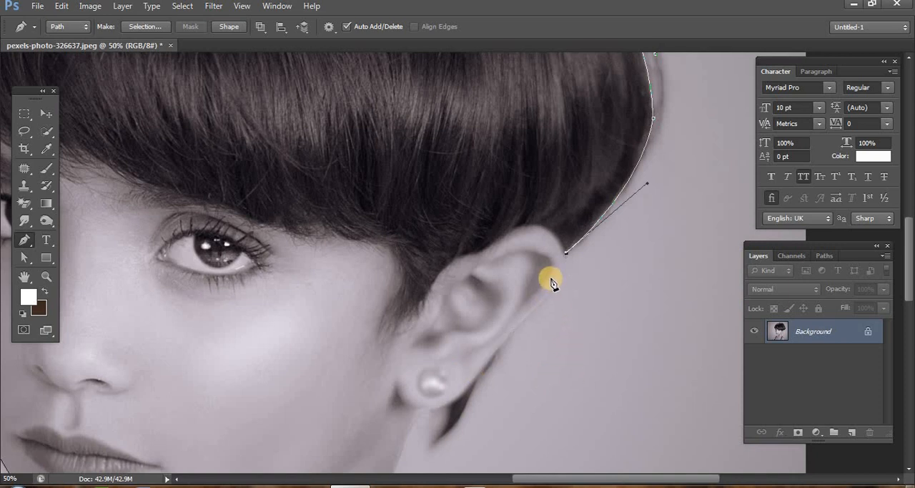
left_click_drag(544, 298, 522, 320)
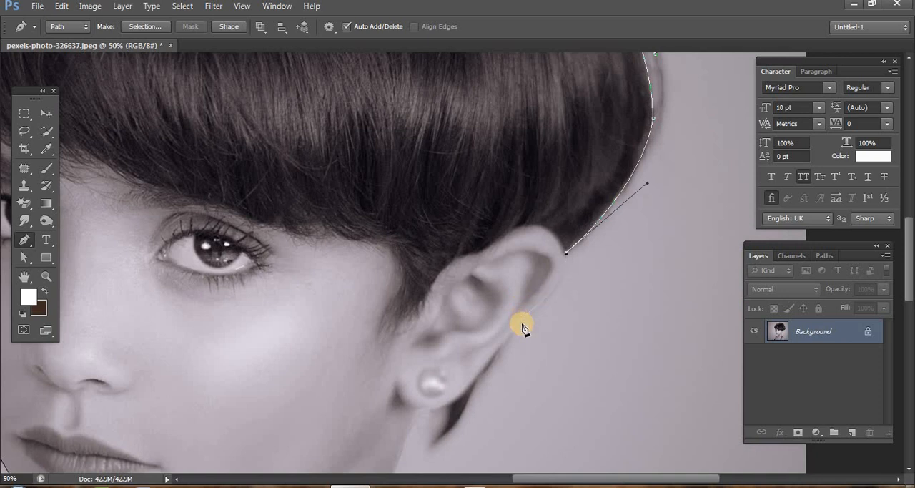
- Extend the path from the hair's lower corner onto the ear's upper back edge and remove the curved anchor's outgoing handle
left_click(46, 276)
left_click(573, 257)
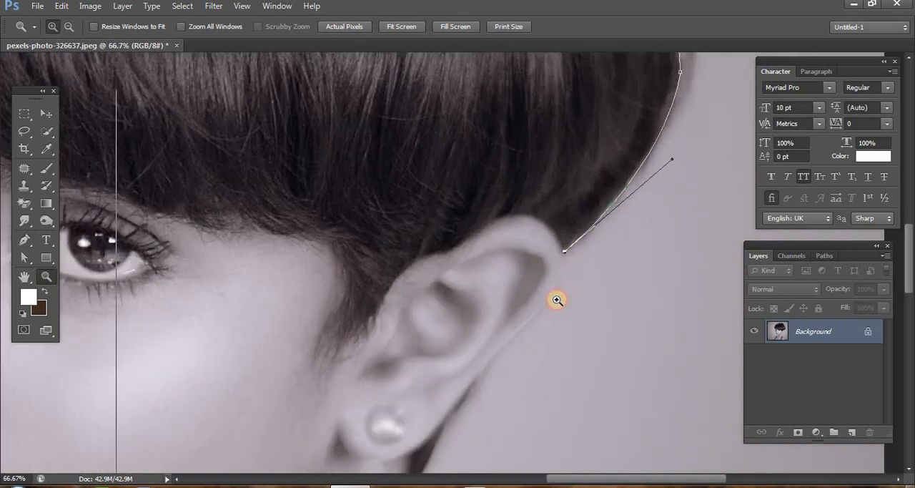
left_click(558, 301)
left_click(550, 314)
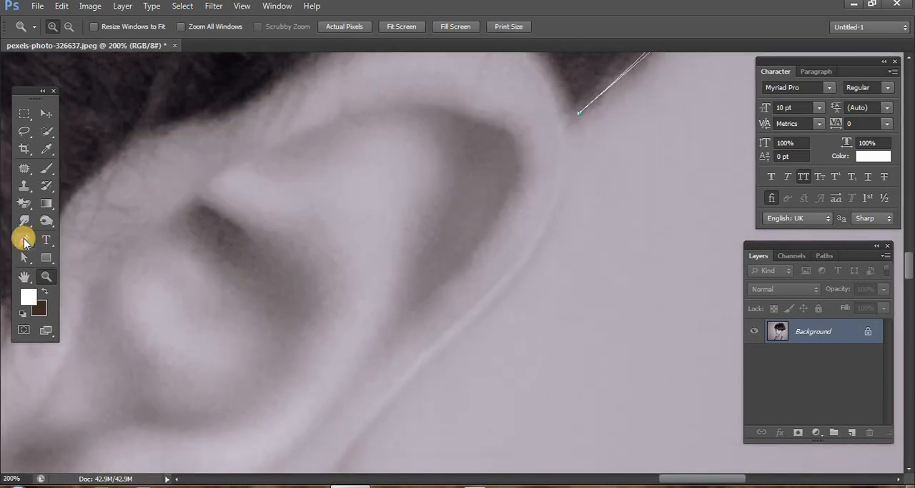
left_click(24, 239)
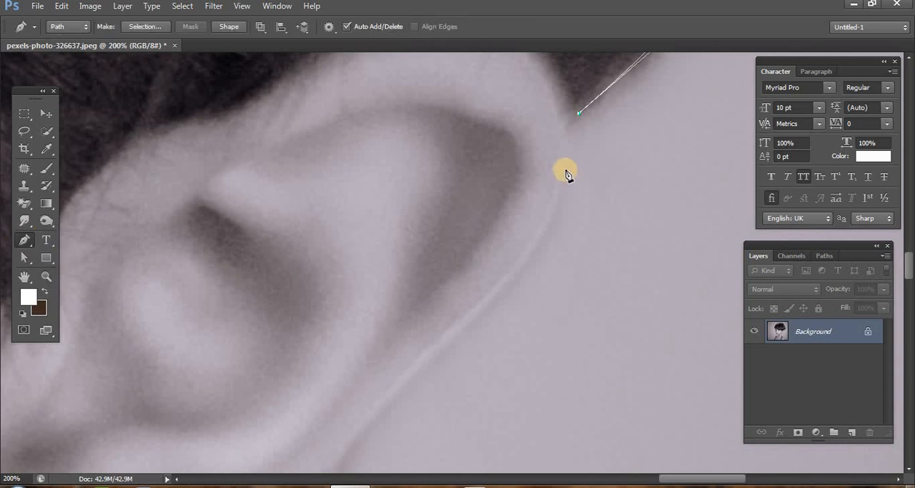
scroll(605, 206, "up", 2)
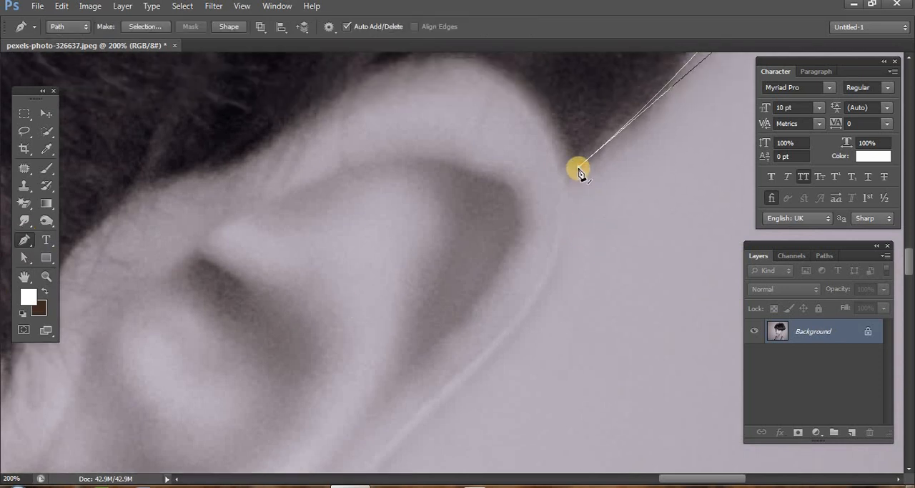
left_click(579, 168)
left_click(570, 180)
left_click_drag(539, 299, 505, 358)
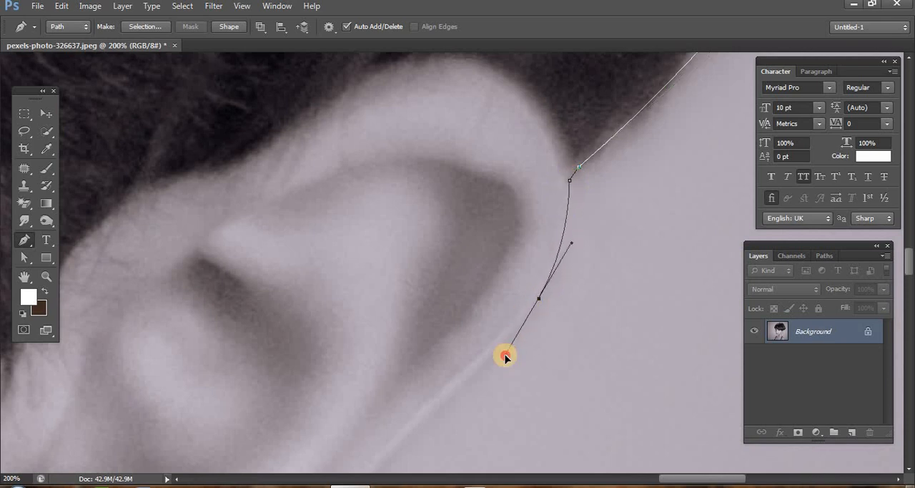
left_click(538, 299, "alt")
- Continue the path down the ear's outer edge with additional curved anchor points to the hair lock behind the ear
scroll(546, 318, "down", 2)
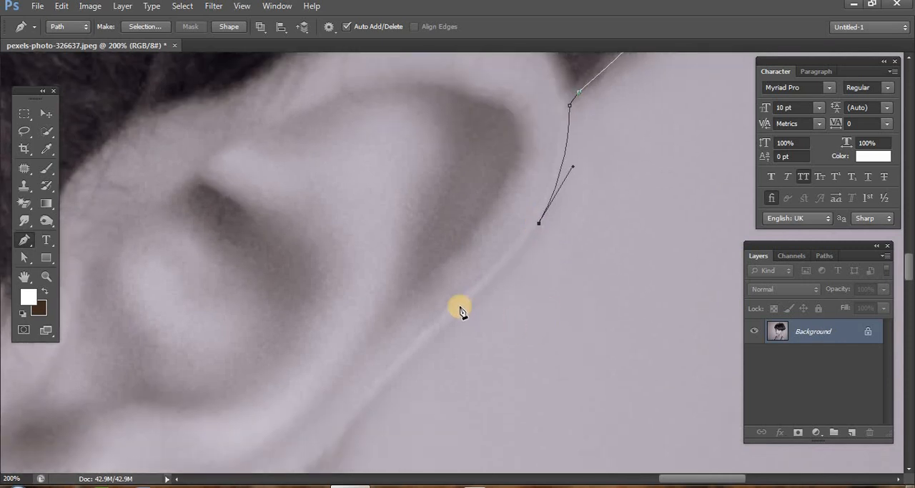
left_click_drag(459, 308, 426, 329)
scroll(443, 329, "down", 2)
left_click_drag(362, 334, 293, 377)
scroll(362, 341, "down", 2)
scroll(300, 351, "down", 2)
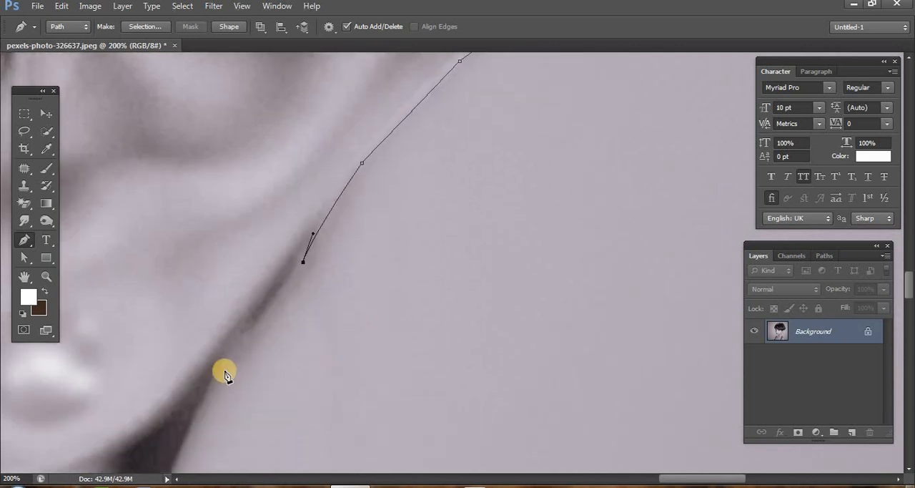
- Curve the path down the outer edge of the hair lock behind the earlobe and remove the last anchor's outgoing handle
left_click_drag(219, 367, 195, 409)
scroll(219, 370, "down", 3)
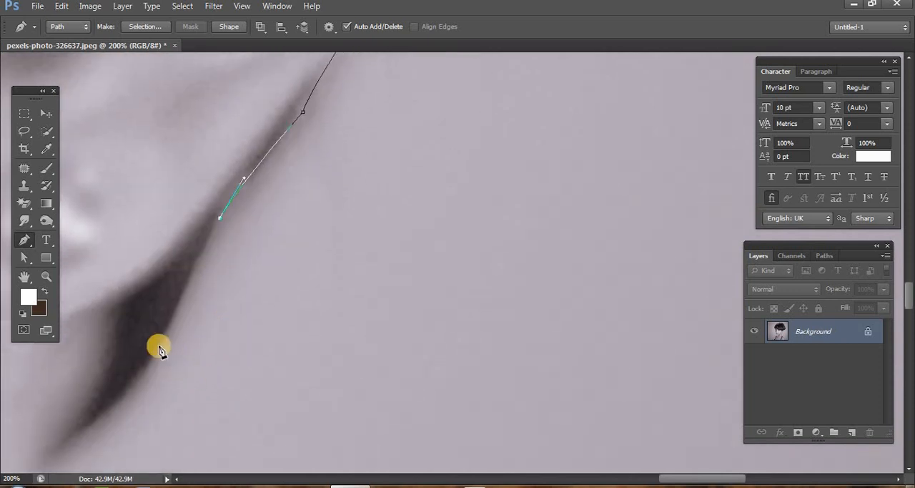
left_click_drag(159, 346, 141, 401)
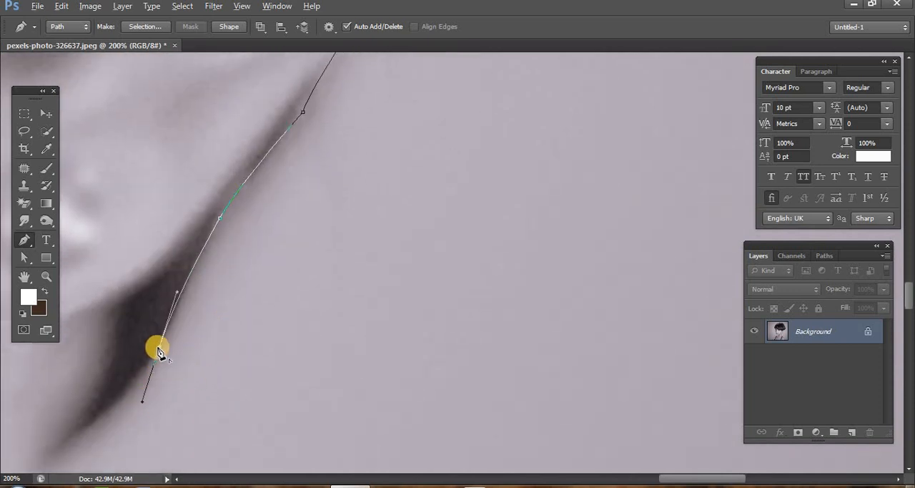
left_click(161, 345, "alt")
scroll(170, 352, "down", 1)
scroll(347, 274, "left", 3)
scroll(348, 274, "down", 1)
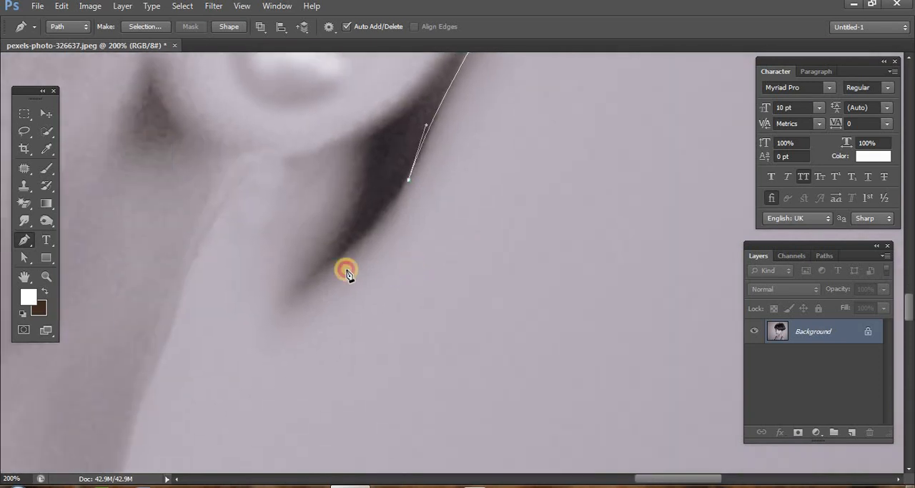
- Trace the path around the pointed tip of the hair lock, ending the curve in a corner followed by a short segment
scroll(348, 275, "up", 2)
left_click(46, 276)
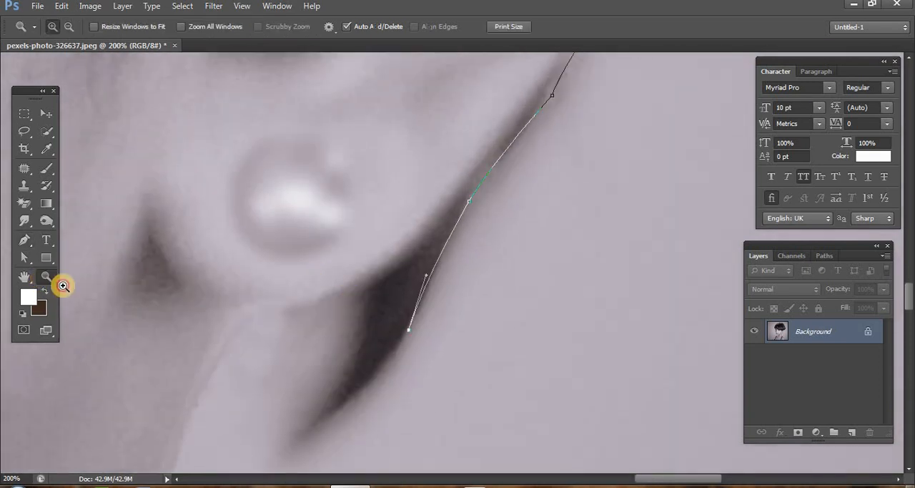
left_click(268, 334, "alt")
left_click(267, 334, "alt")
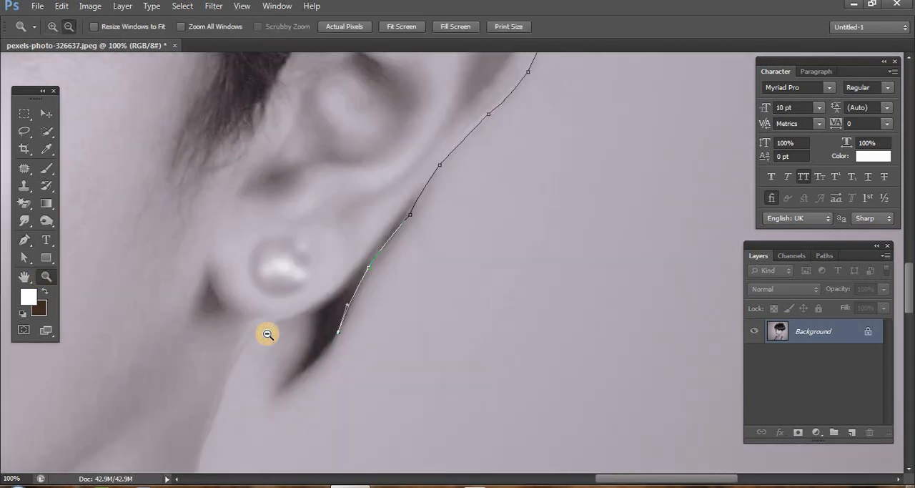
scroll(268, 334, "down", 1)
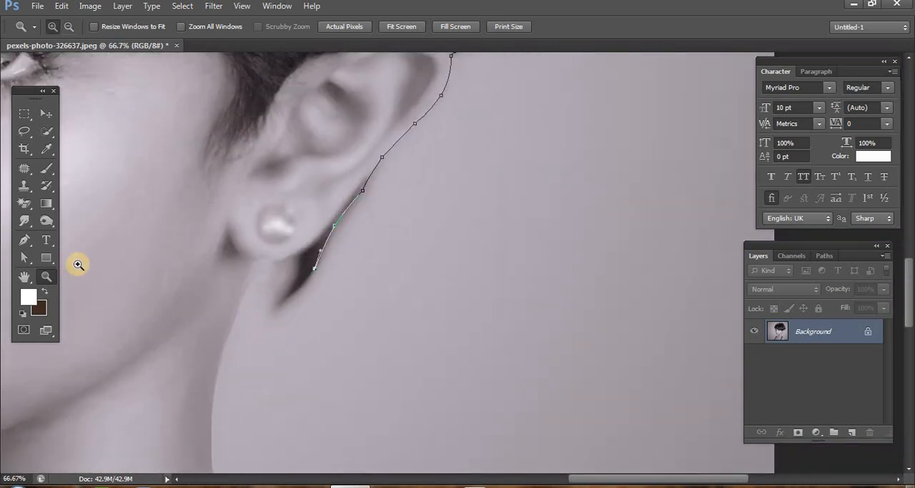
key("p")
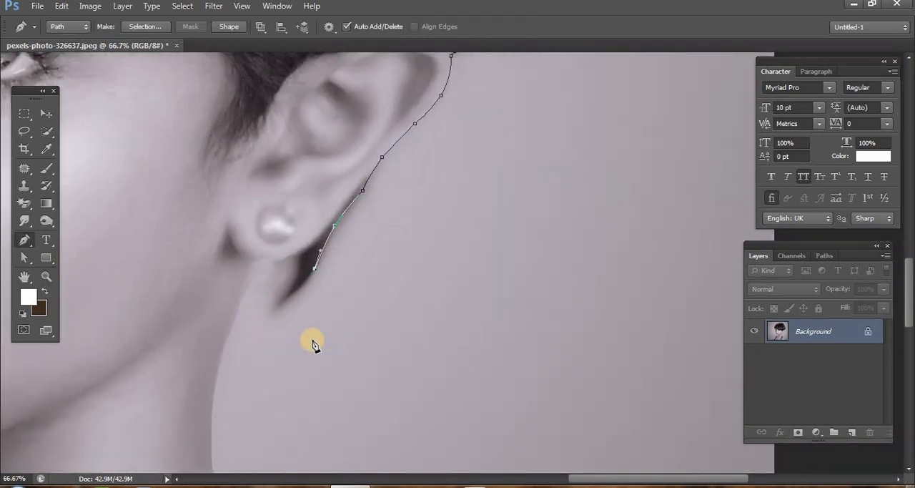
left_click_drag(278, 313, 265, 322)
left_click(279, 313)
left_click(275, 301)
- Trace up the inner edge of the hair lock and under the earlobe to the neck with short straight segments
left_click(289, 278)
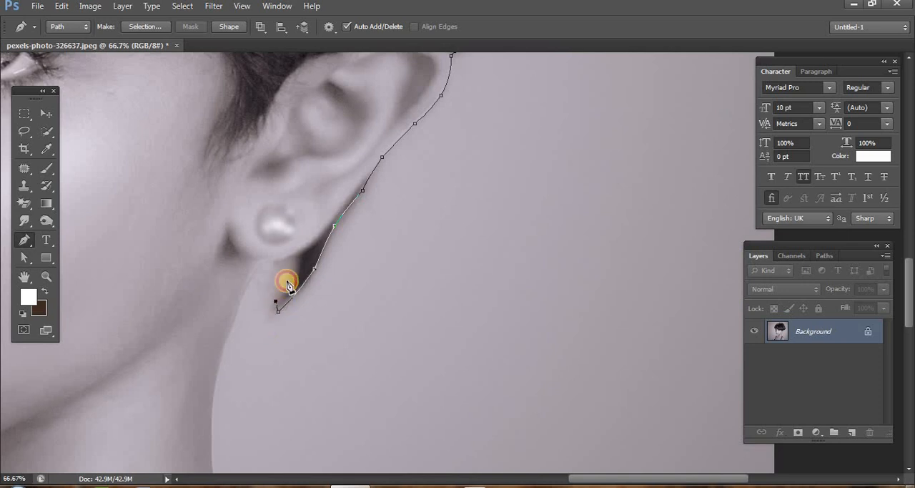
left_click(294, 255)
left_click(273, 262)
left_click(263, 264)
left_click(255, 274)
- Curve the path down the back of the neck with two anchor points and remove the outgoing handle of each
left_click_drag(218, 367, 213, 397)
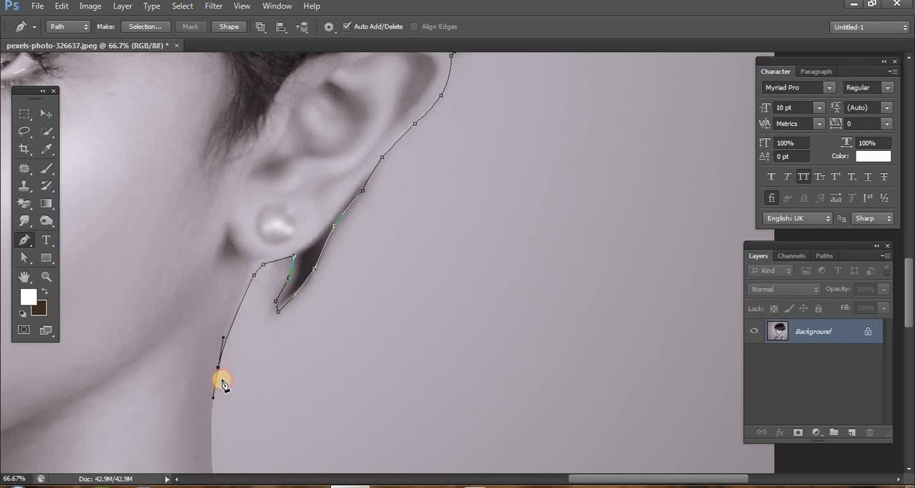
left_click(218, 368, "alt")
scroll(220, 372, "down", 3)
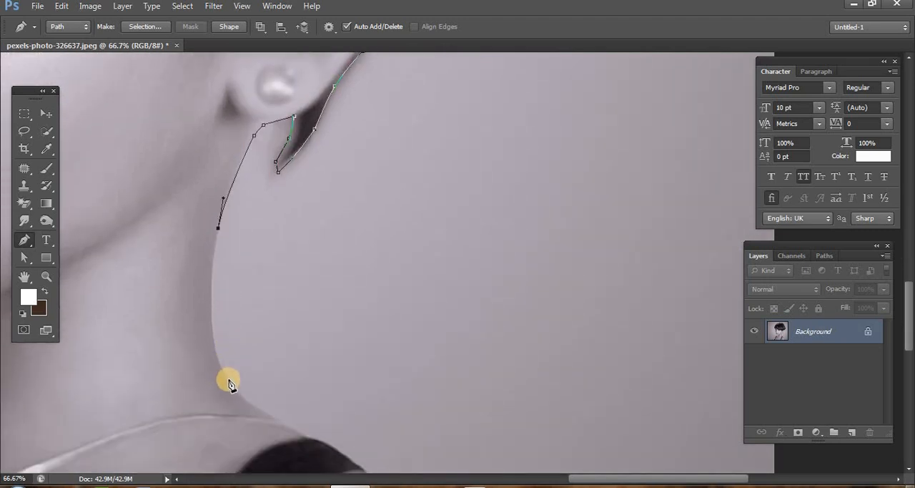
left_click_drag(229, 380, 262, 434)
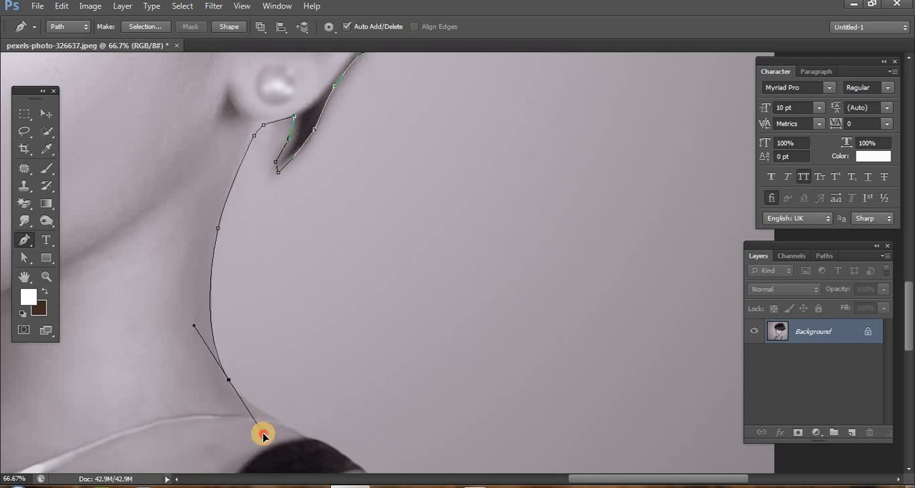
left_click(229, 380, "alt")
- Trace from the base of the neck over the black shoulder strap and remove the outgoing handle at the strap's outer corner
scroll(307, 386, "down", 2)
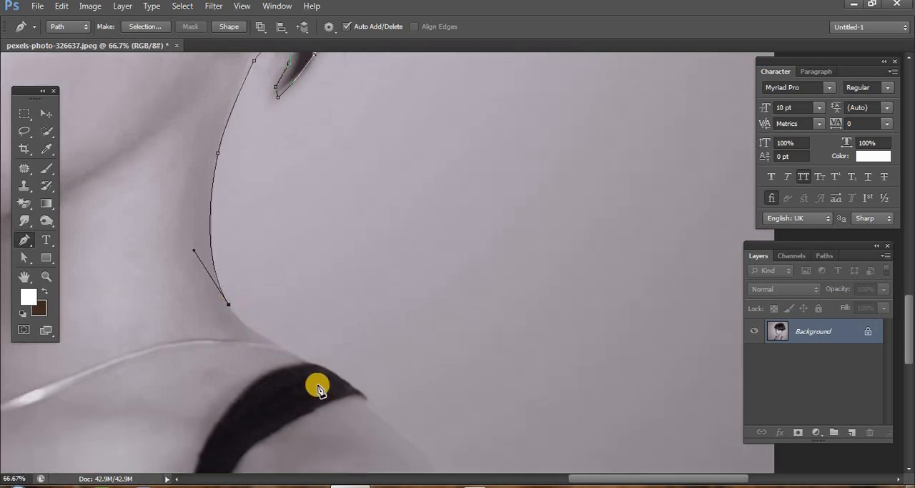
left_click_drag(279, 346, 312, 356)
left_click(278, 345, "alt")
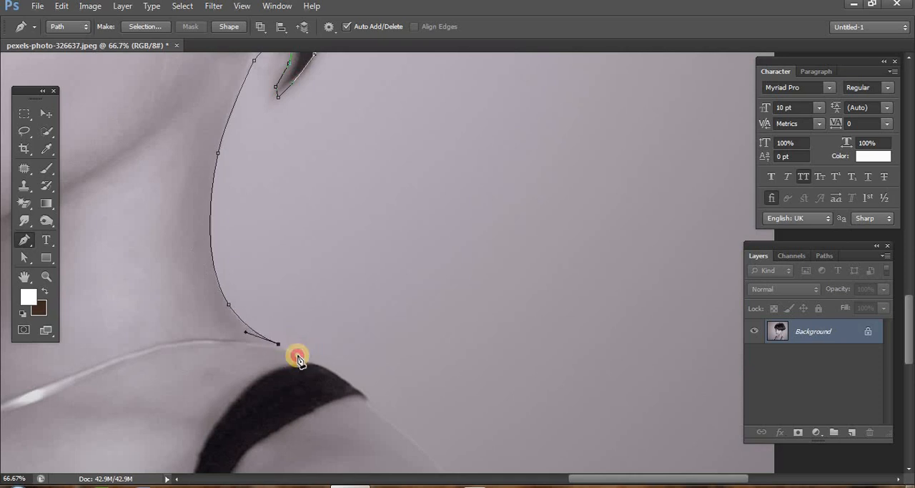
left_click(306, 362)
left_click(367, 397)
left_click_drag(377, 411, 407, 433)
left_click(368, 398, "alt")
- Add a curved anchor point on the shoulder's slope beyond the strap and remove its outgoing handle
scroll(389, 389, "down", 4)
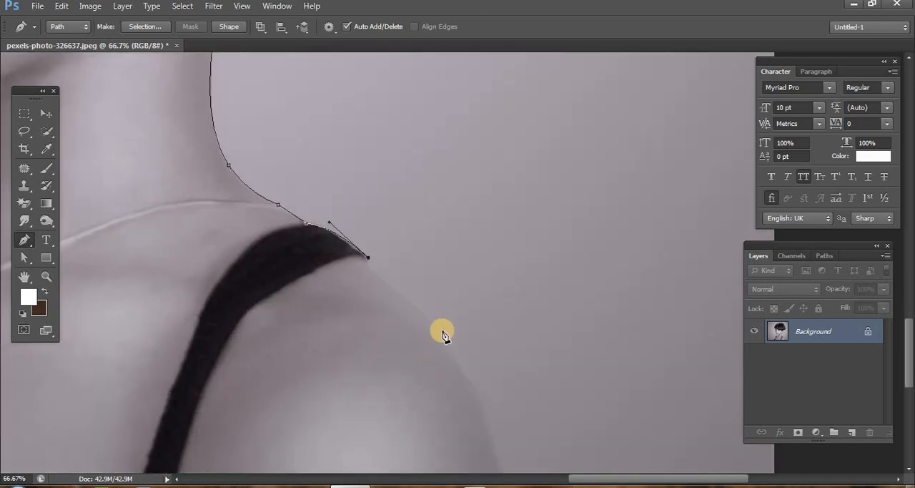
left_click_drag(441, 330, 487, 375)
left_click(442, 331, "alt")
scroll(490, 359, "down", 2)
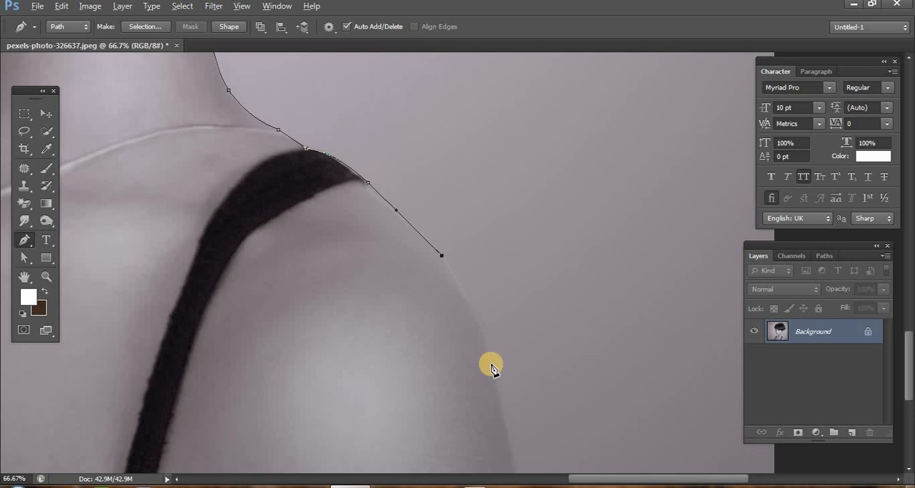
- Curve the path down the outside of the upper arm and end it at the image's bottom edge
left_click_drag(492, 368, 494, 425)
key("ctrl+z")
left_click_drag(497, 374, 508, 432)
scroll(568, 397, "down", 3)
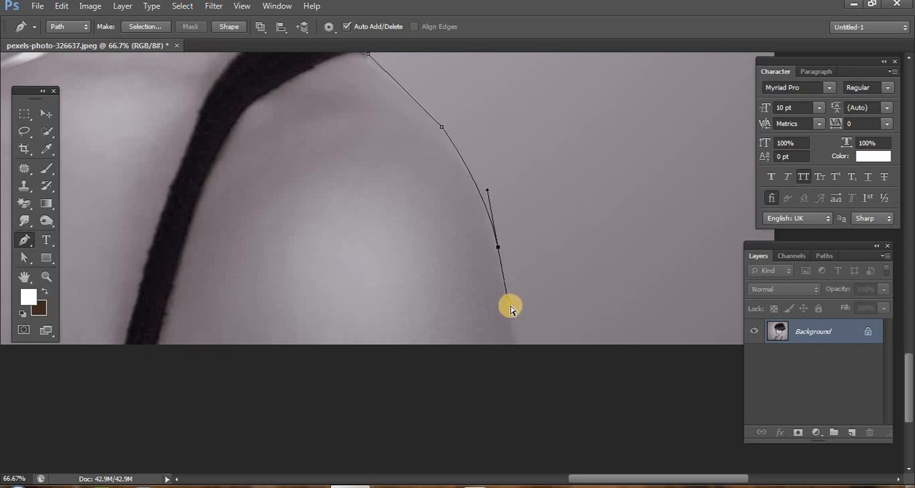
left_click_drag(506, 294, 504, 284)
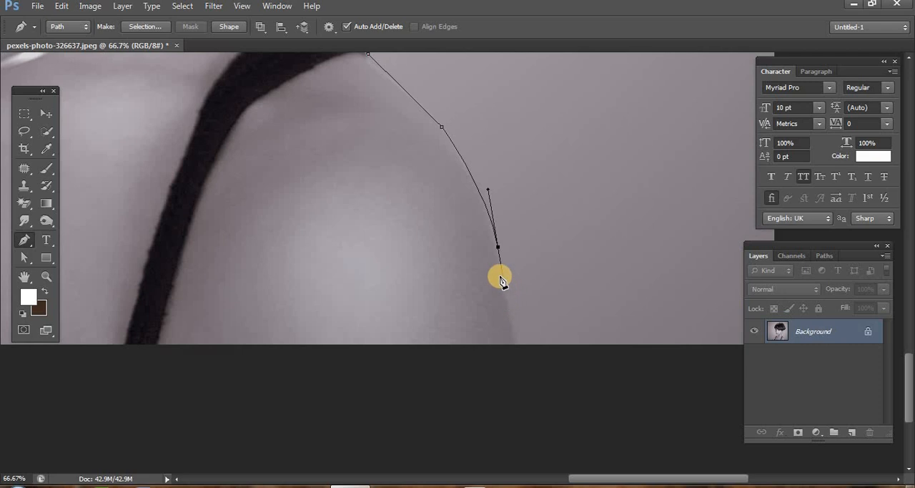
left_click(516, 343)
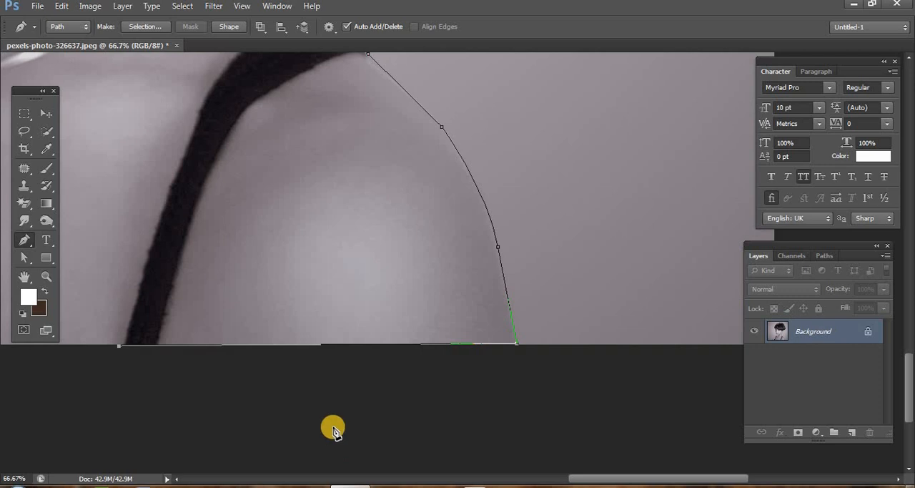
- Run the path in straight segments along the image's bottom edge to the far side of the rounded skin area
left_click_drag(131, 297, 574, 312)
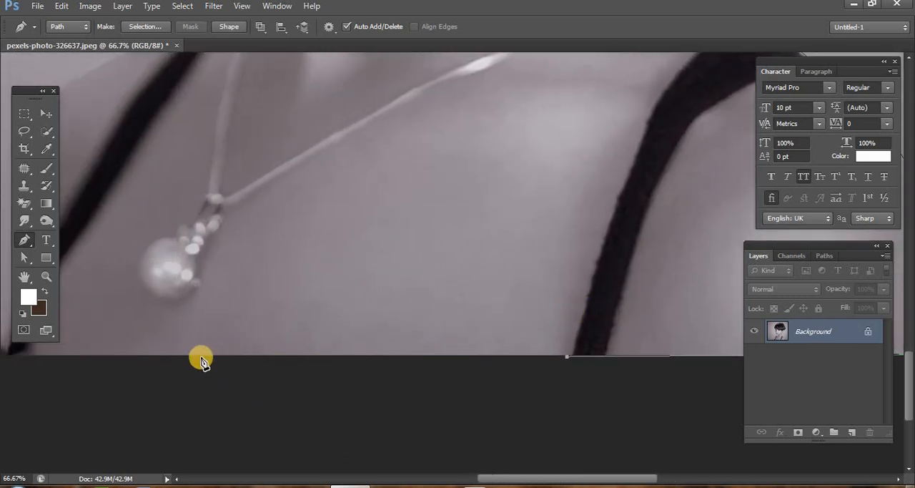
left_click_drag(145, 284, 545, 266)
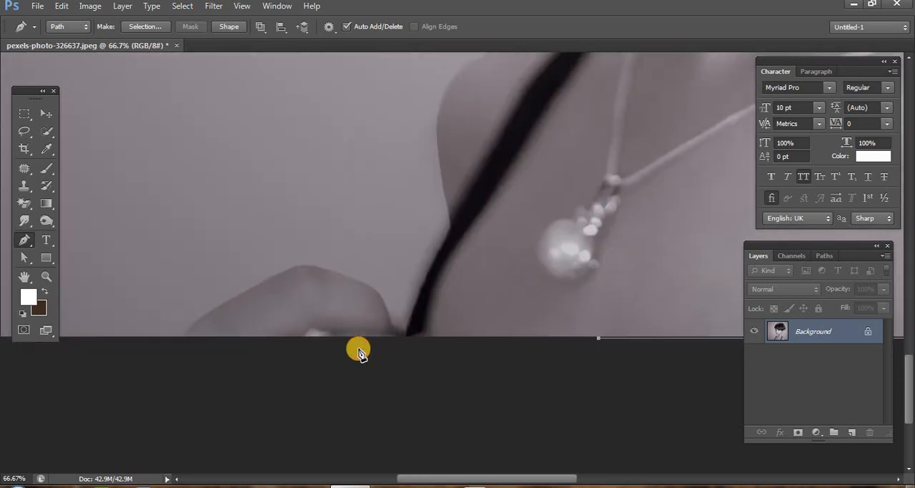
left_click(344, 341)
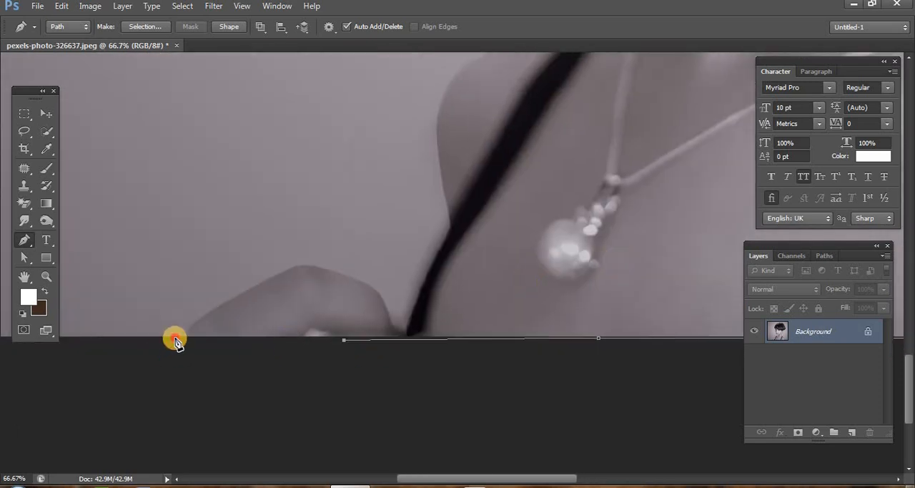
left_click(175, 337)
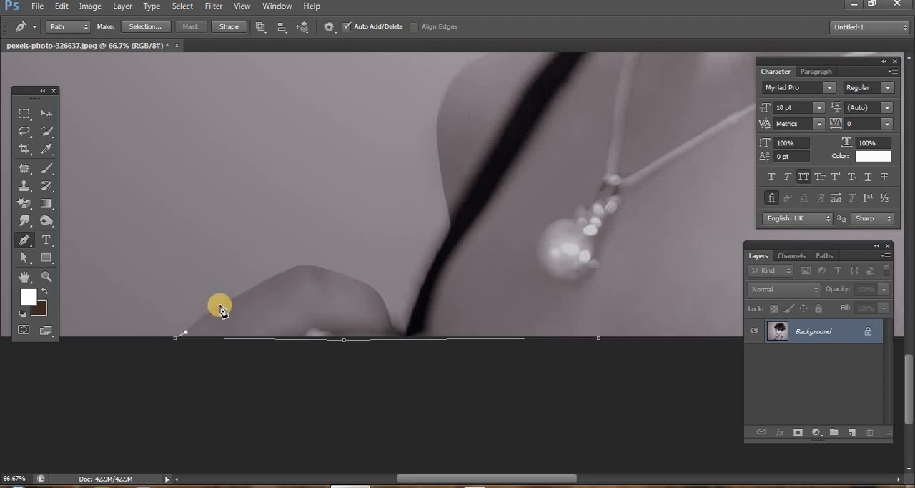
- Trace over the rounded skin area at the image's bottom edge with curved anchor points, removing outgoing handles where the direction changes
left_click_drag(220, 306, 247, 293)
left_click(221, 306, "alt")
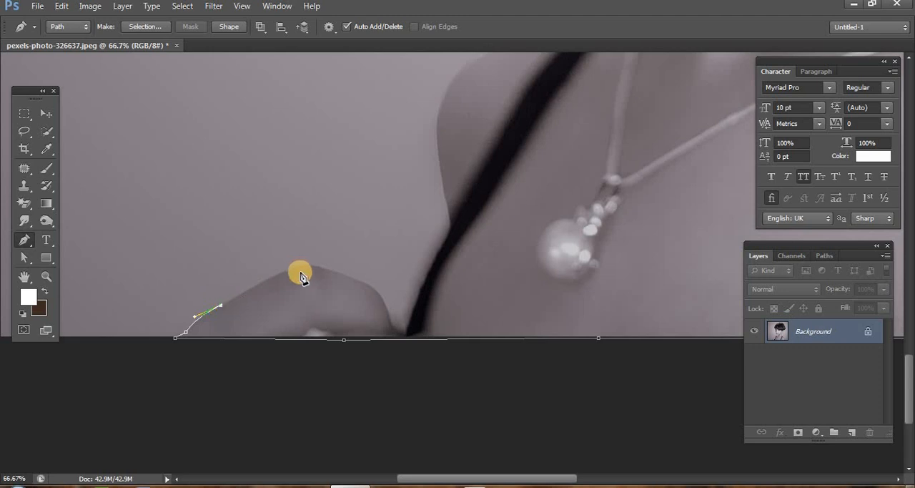
left_click_drag(294, 269, 380, 301)
left_click(293, 271, "alt")
left_click(333, 272, "alt")
left_click(376, 289, "alt")
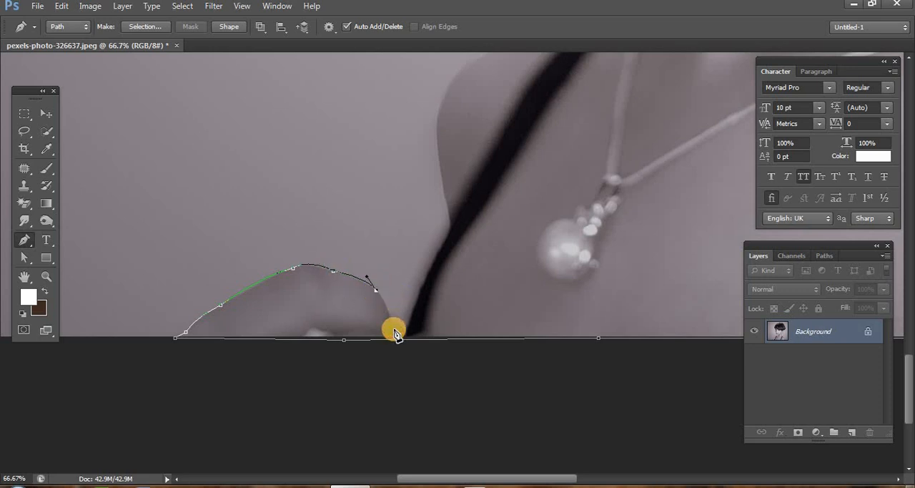
- Trace the small gap beside the black strap, then follow the strap's outer edge up onto the bare shoulder
left_click_drag(396, 320, 419, 291)
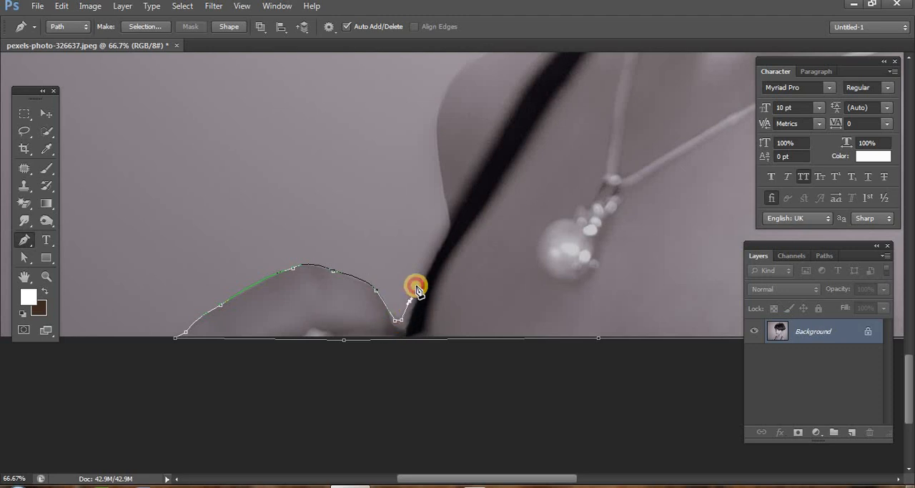
left_click(422, 269)
left_click(443, 229)
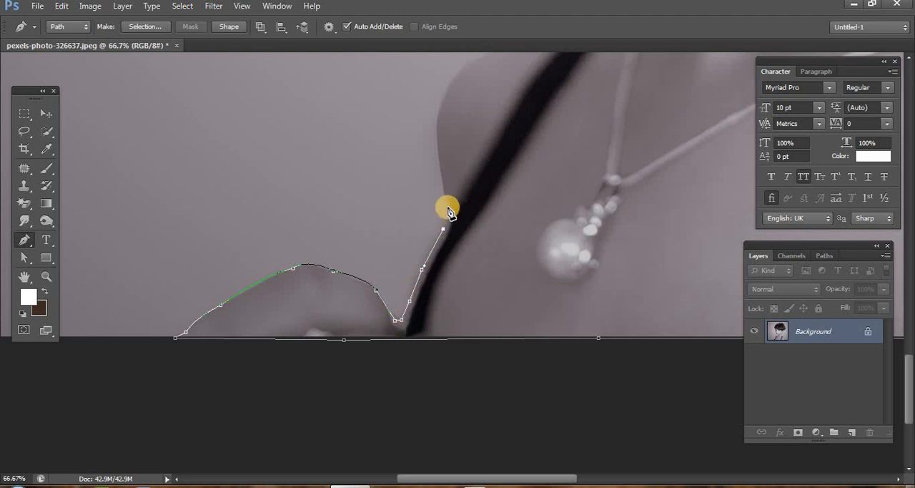
left_click(447, 206)
left_click(439, 160)
- Curve the path around the bare shoulder toward the top of the strap and remove the outgoing handles of its curved anchors
scroll(472, 279, "up", 3)
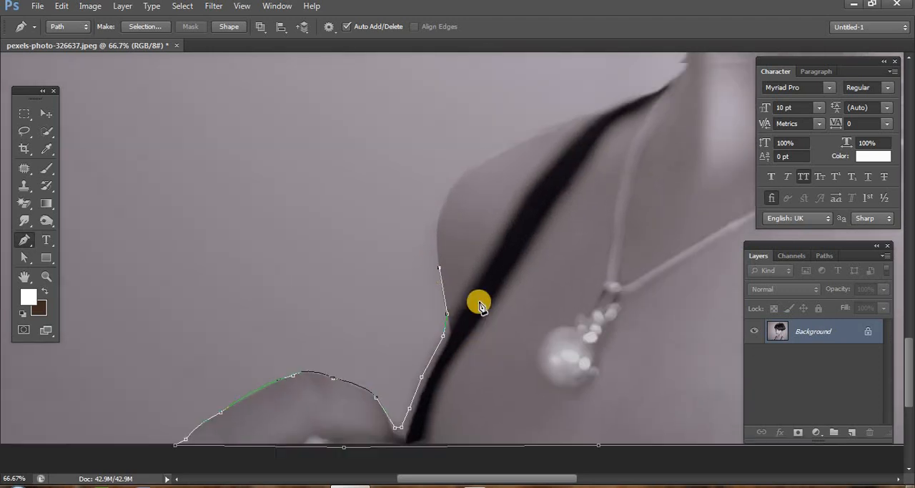
scroll(480, 307, "up", 1)
left_click_drag(477, 183, 534, 145)
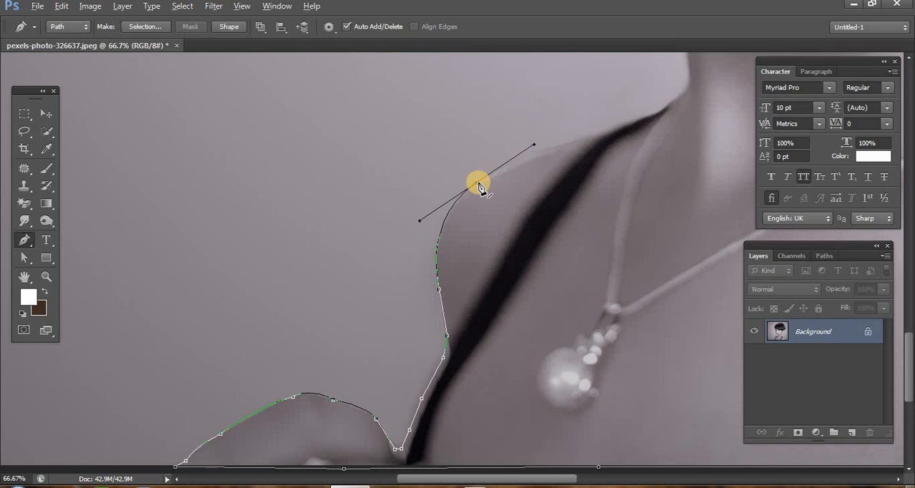
left_click(477, 185, "alt")
left_click_drag(561, 148, 658, 119)
left_click(559, 147, "alt")
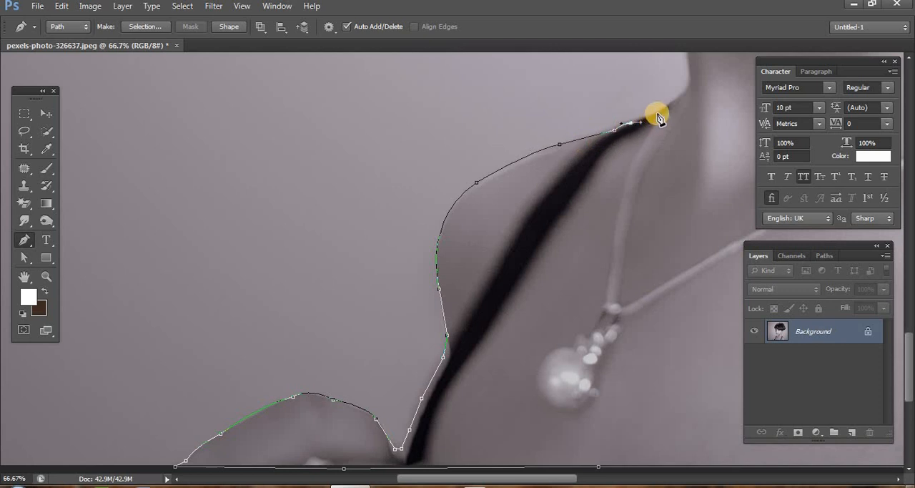
- Trace the top of the black strap, the neck edge and the underside of the chin, then close the path at its starting anchor
left_click_drag(664, 190, 333, 478)
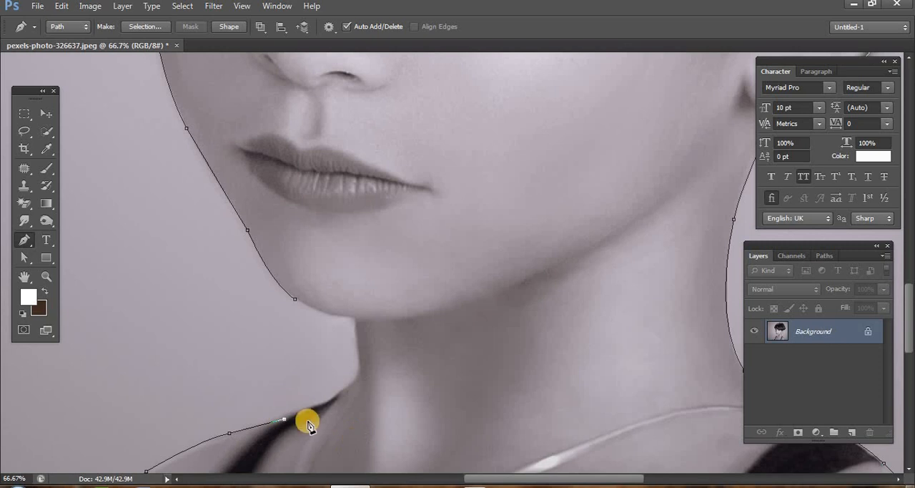
left_click_drag(322, 407, 340, 402)
left_click(322, 404, "alt")
left_click_drag(342, 391, 357, 365)
left_click_drag(357, 336, 356, 323)
left_click(356, 323)
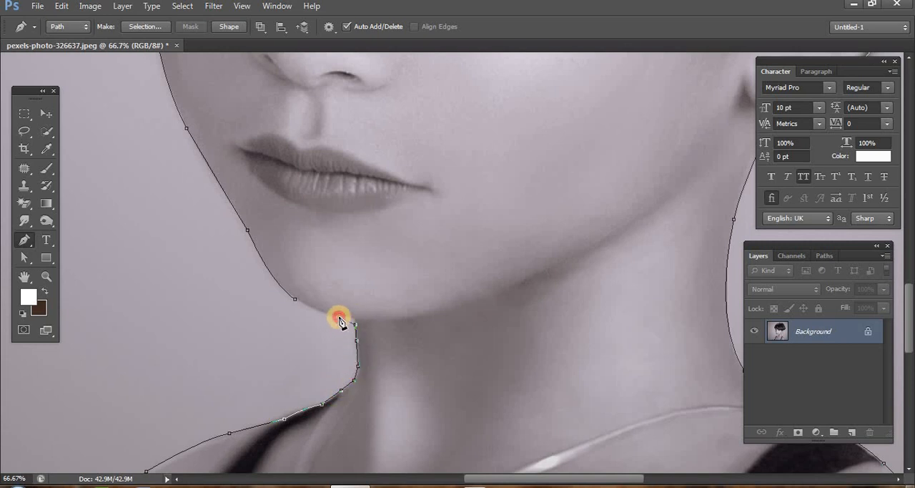
left_click_drag(340, 322, 272, 287)
left_click(293, 300)
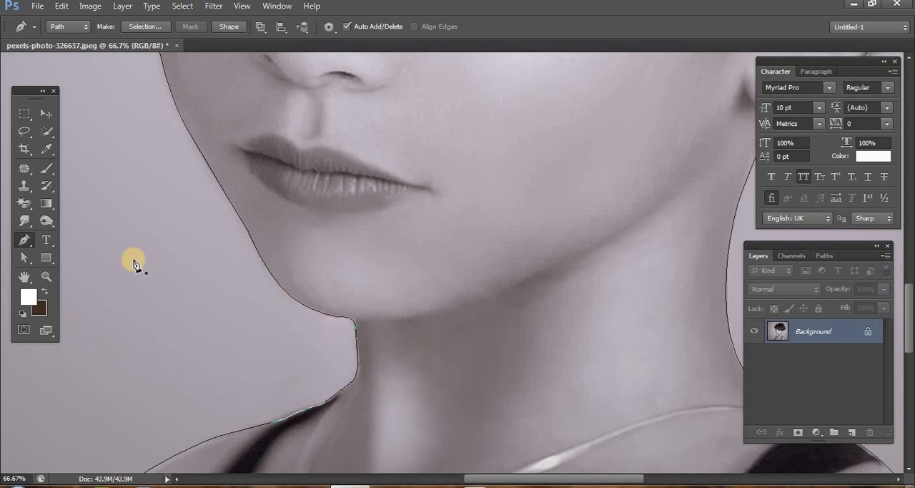
- Duplicate the Background layer and load the closed outline path as a selection
left_click(46, 276)
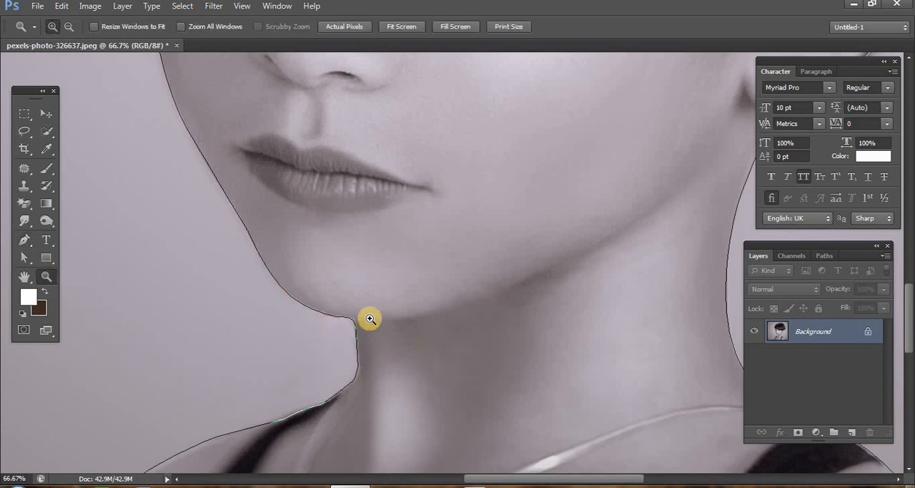
left_click(391, 332, "alt")
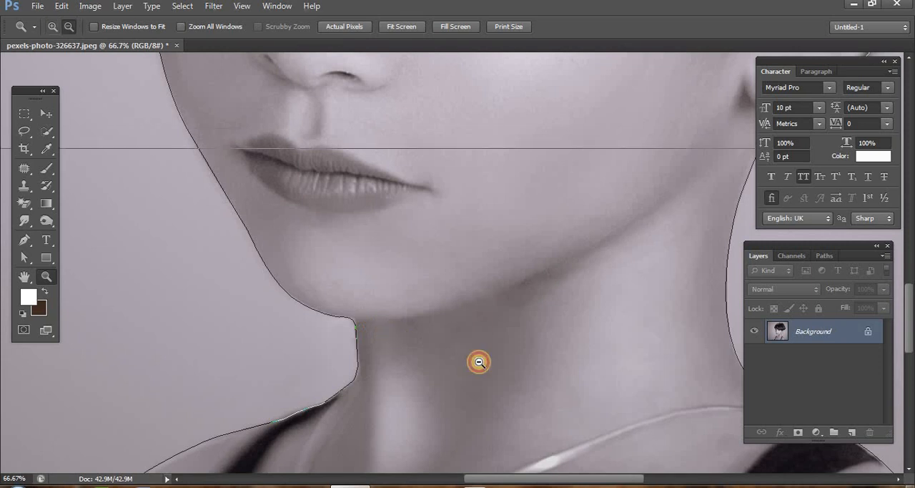
left_click(510, 373, "alt")
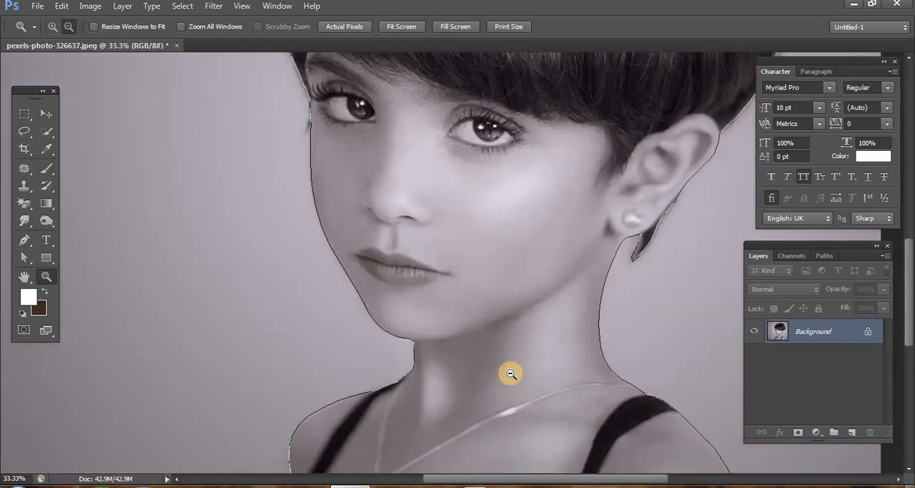
left_click(510, 373, "alt")
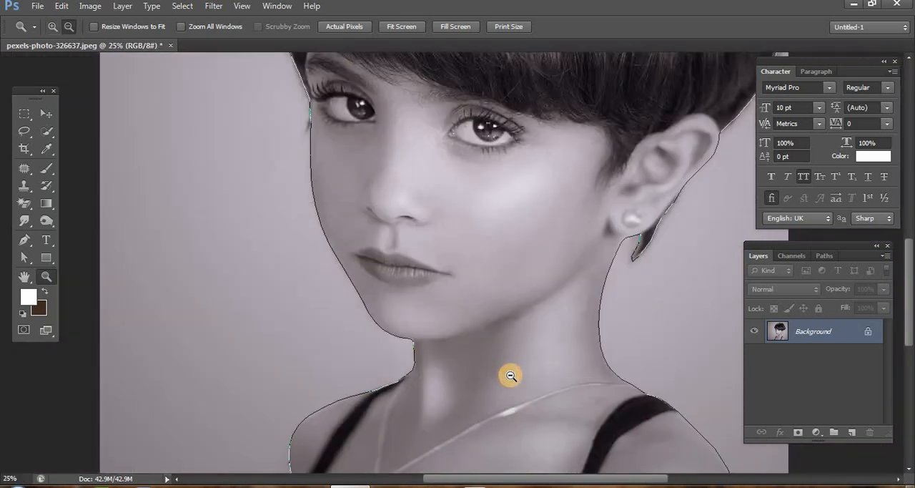
left_click(557, 375, "alt")
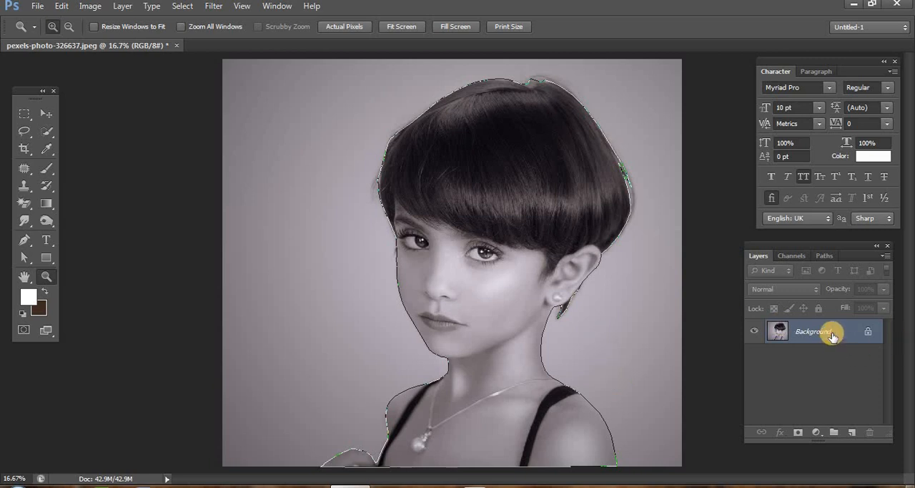
left_click_drag(828, 331, 852, 430)
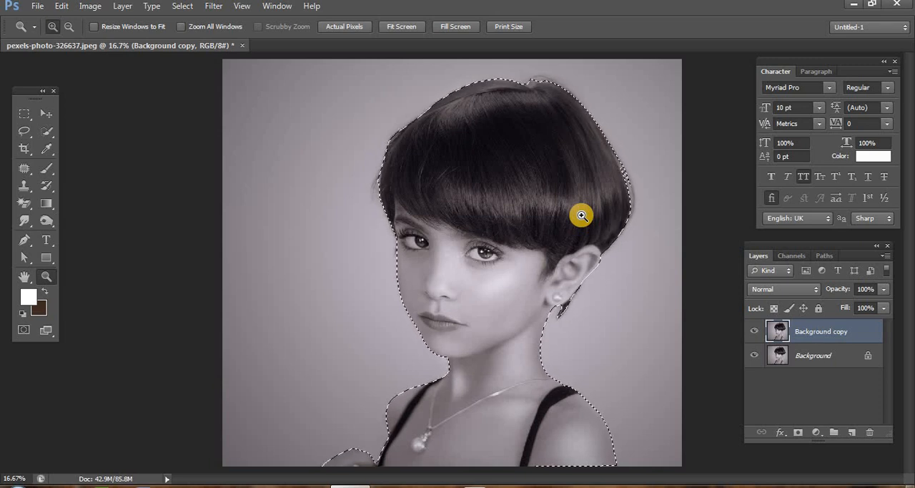
- Feather the girl's selection by 1 pixel, and feather it again with a radius of 2 pixels
key("shift+F6")
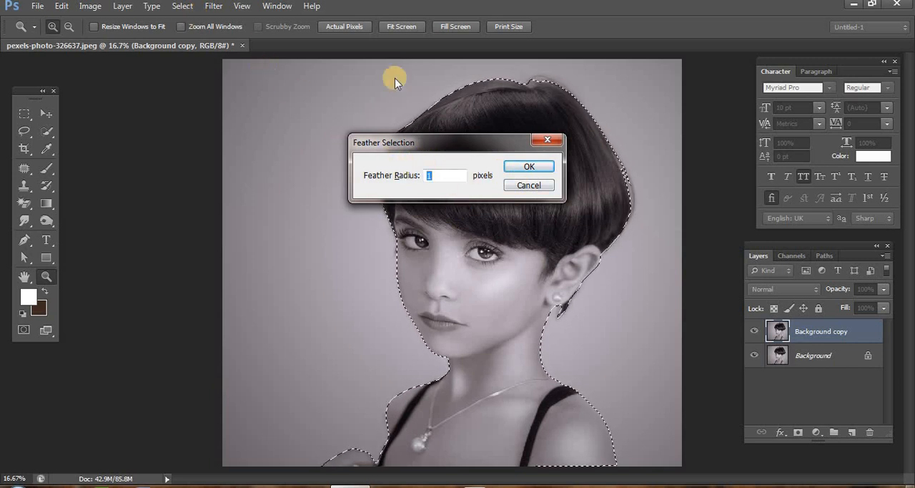
left_click(538, 165)
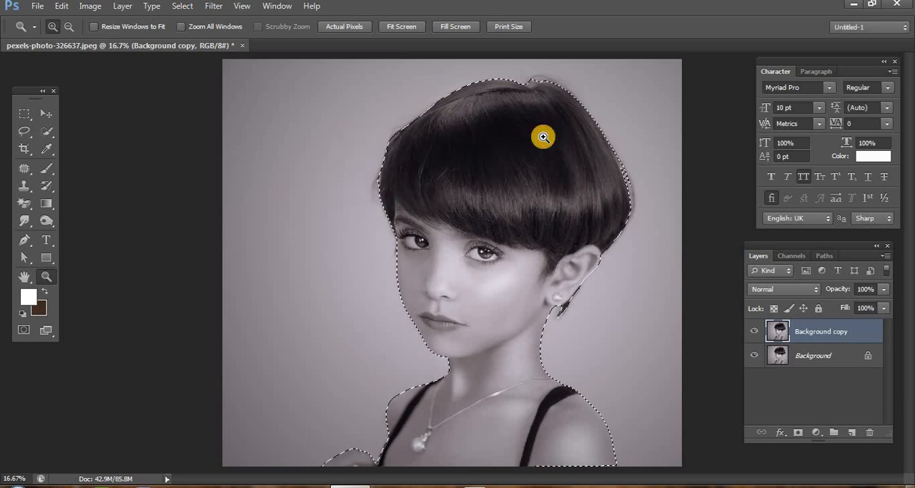
left_click(180, 6)
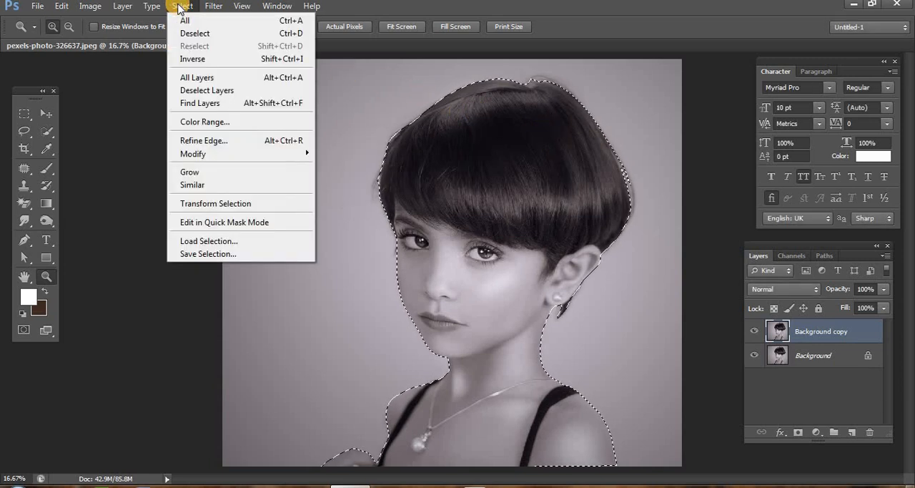
mouse_move(239, 155)
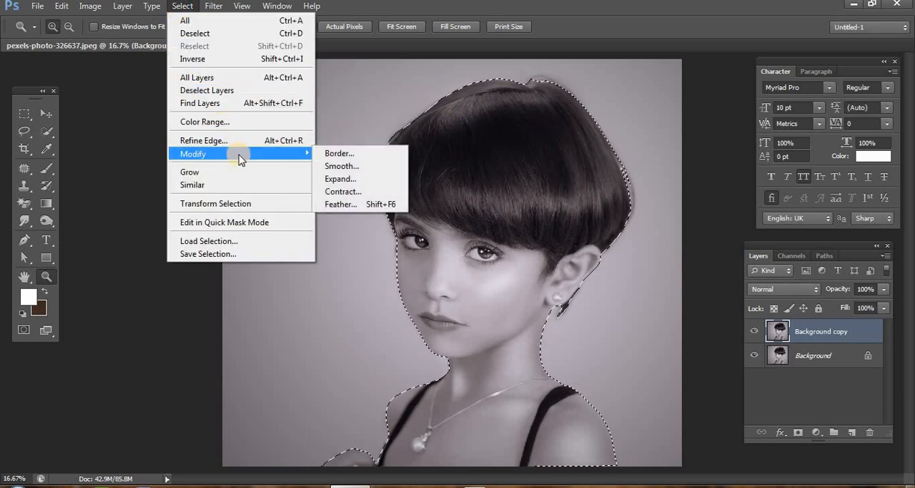
left_click(380, 207)
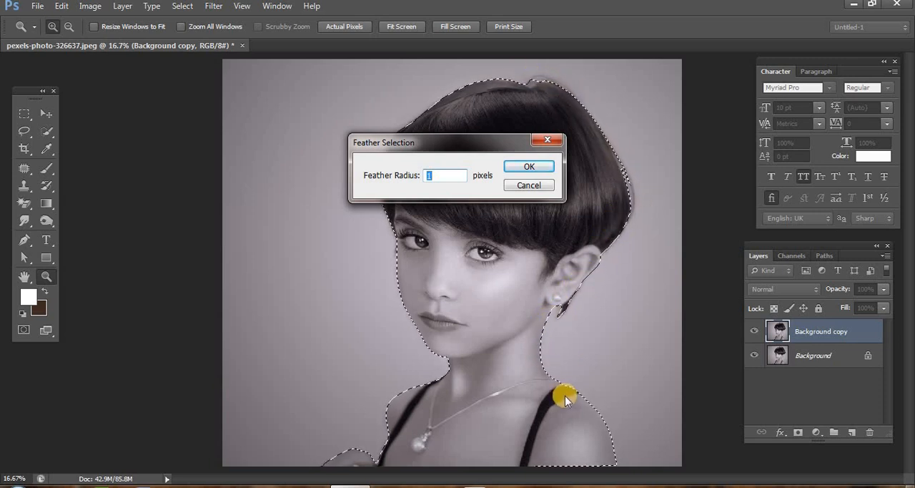
left_click(429, 174)
double_click(444, 176)
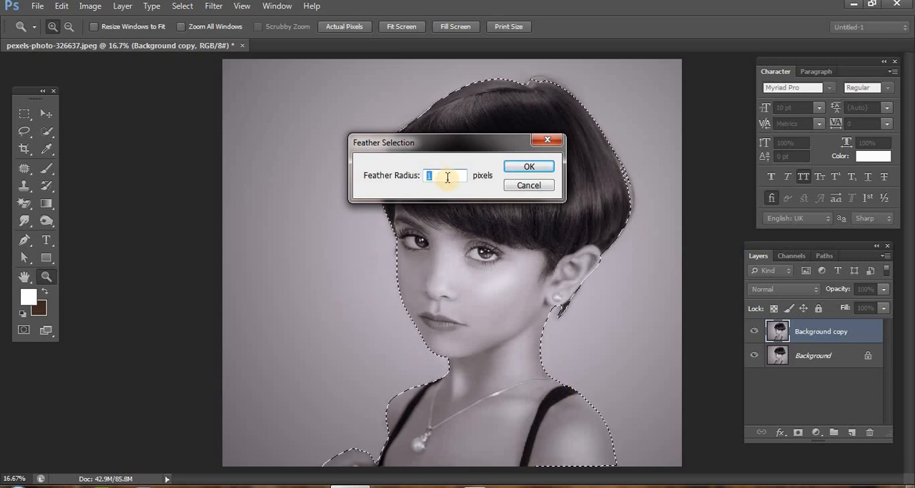
type("2")
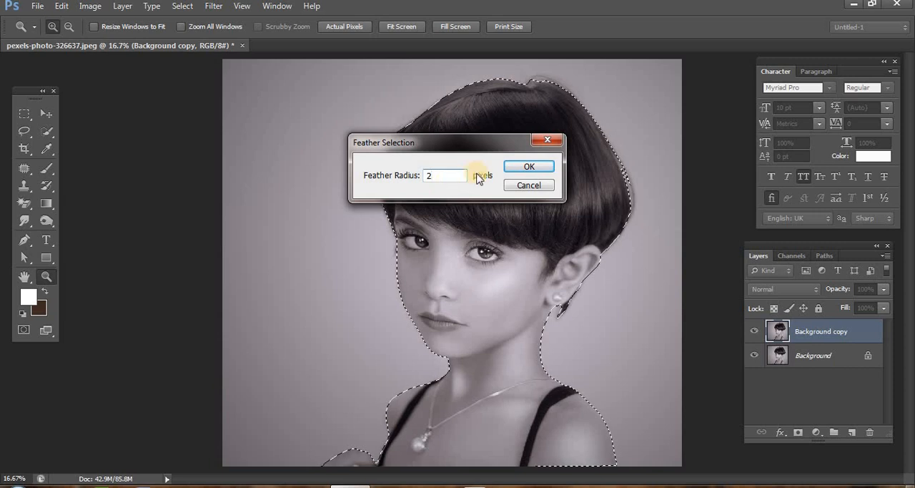
left_click(523, 168)
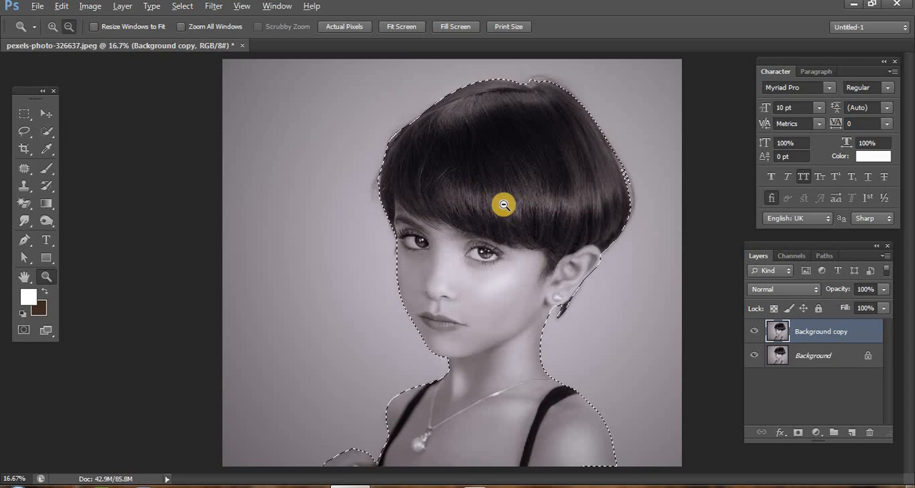
- Delete the selected girl from the Background copy layer and hide the original Background layer
right_click(490, 186)
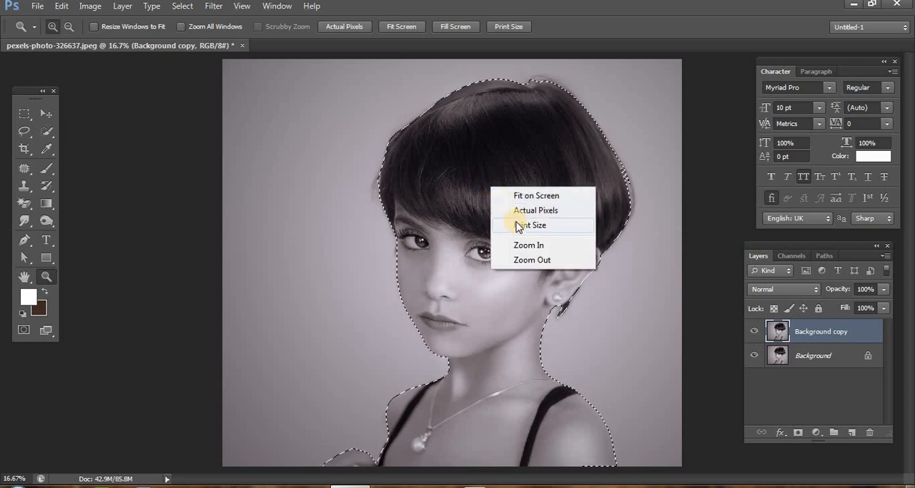
left_click(438, 175)
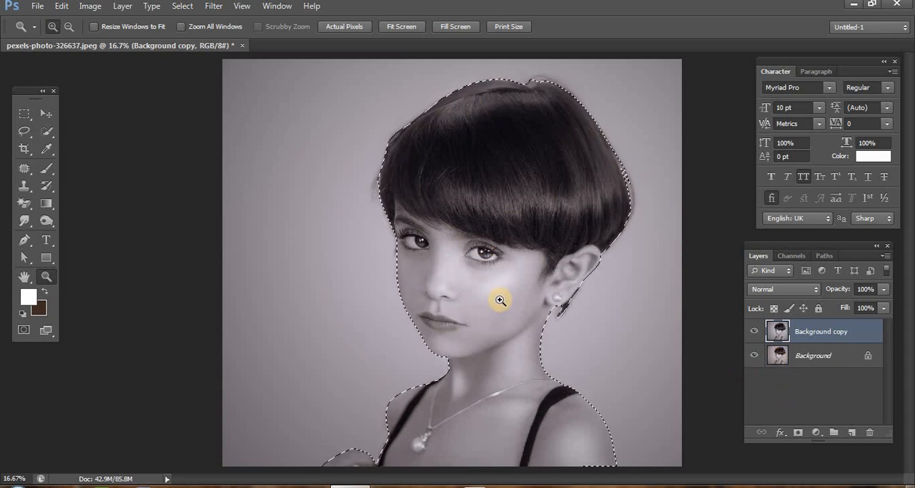
key("v")
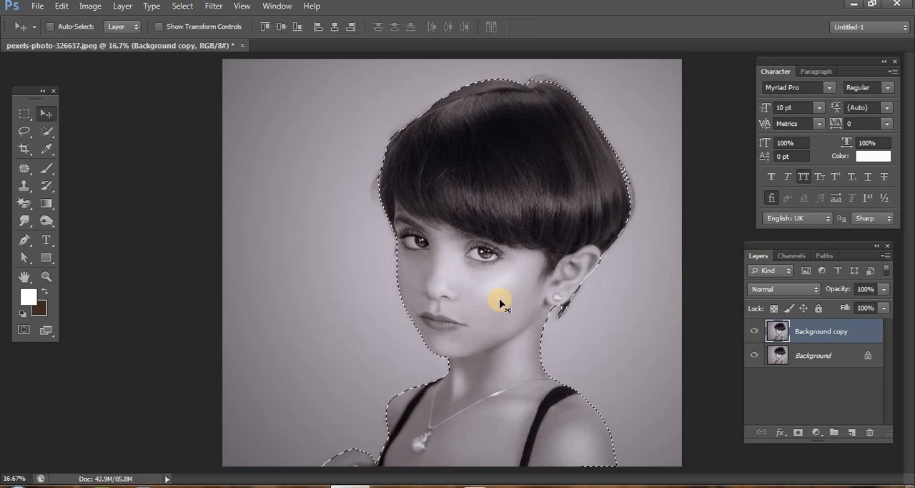
left_click(23, 240)
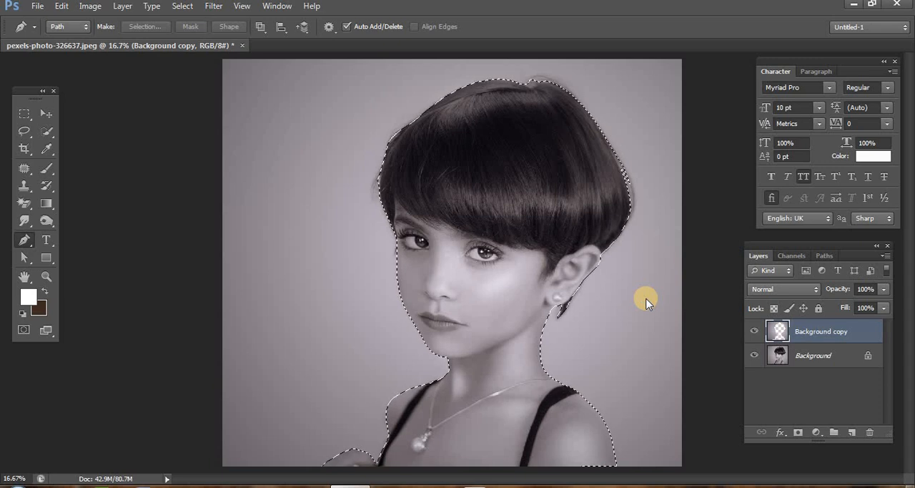
left_click(754, 355)
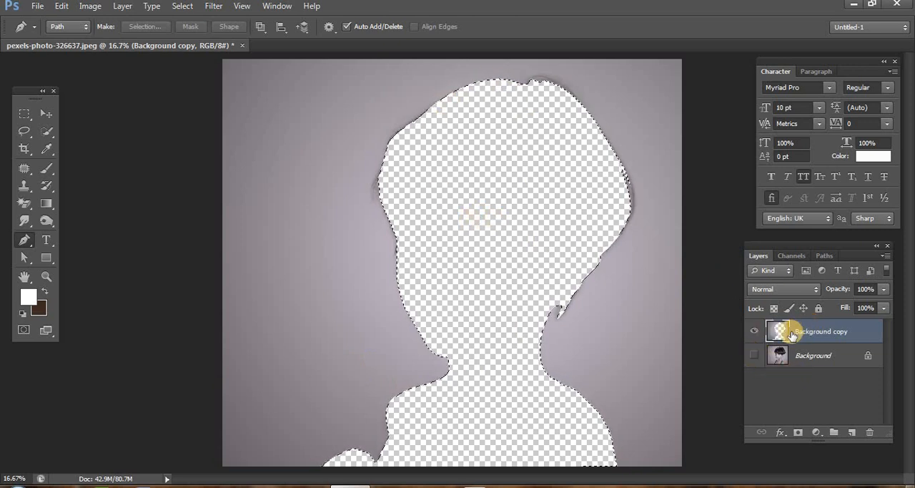
- Undo the girl's deletion, then invert the selection and delete the backdrop around her
key("ctrl+z")
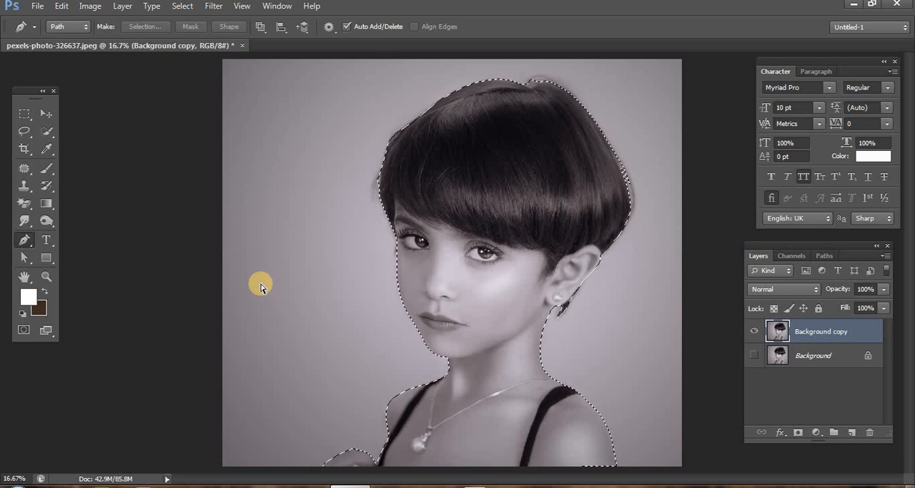
key("ctrl+shift+i")
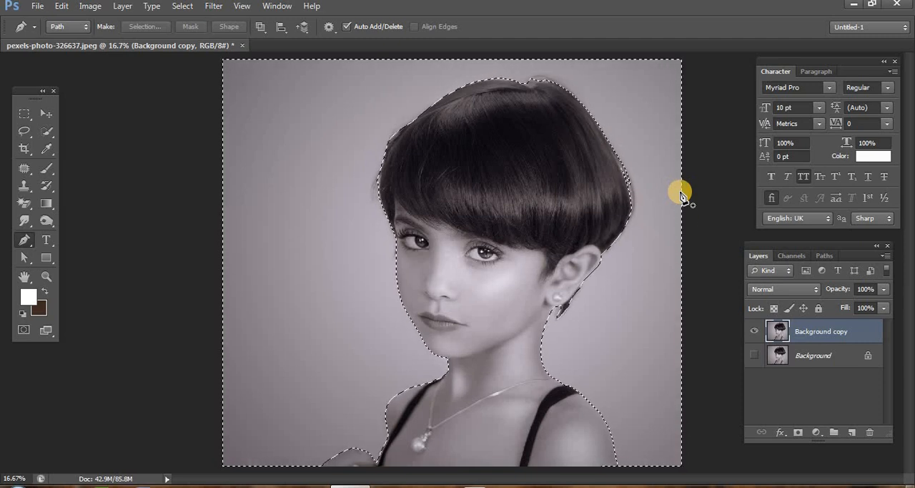
key("Delete")
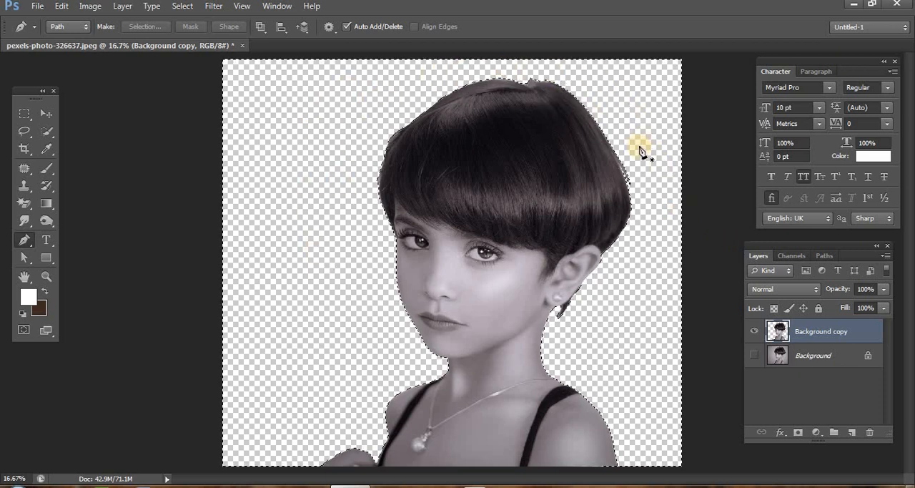
- Fill the emptied area around the girl with the foreground color df43d6 and deselect
left_click(30, 303)
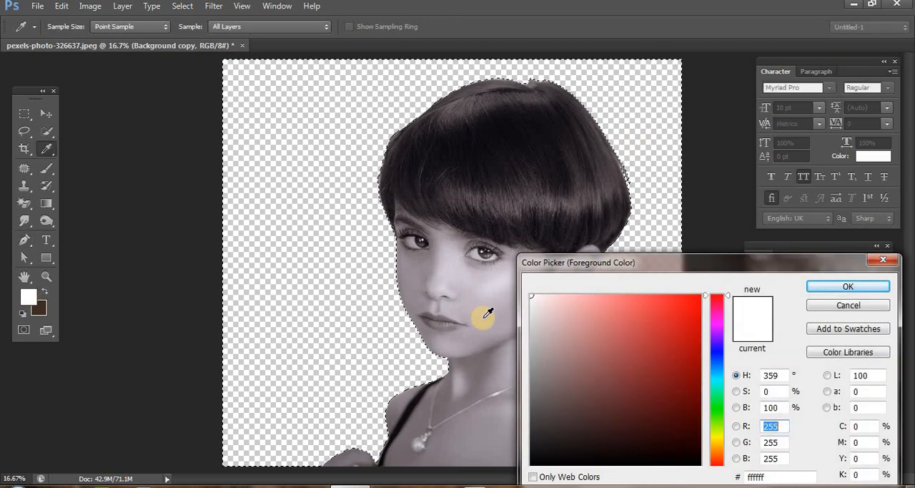
left_click(716, 321)
left_click(649, 316)
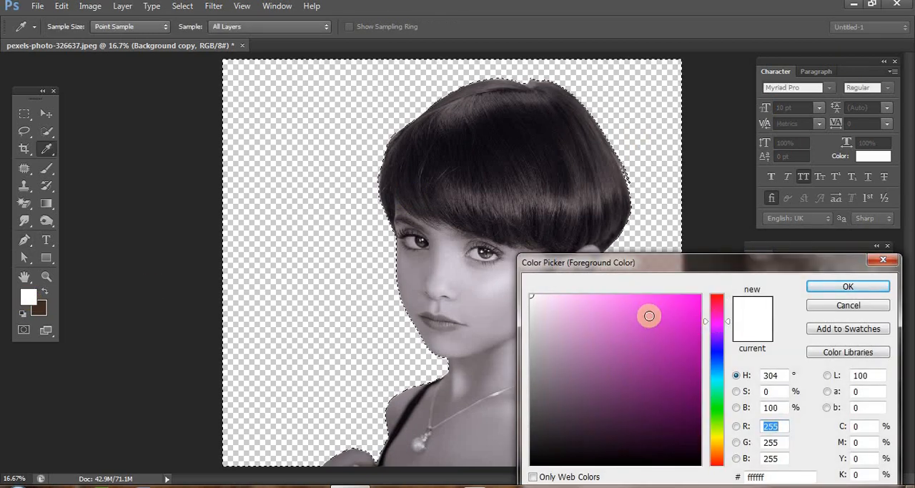
left_click(823, 287)
key("p")
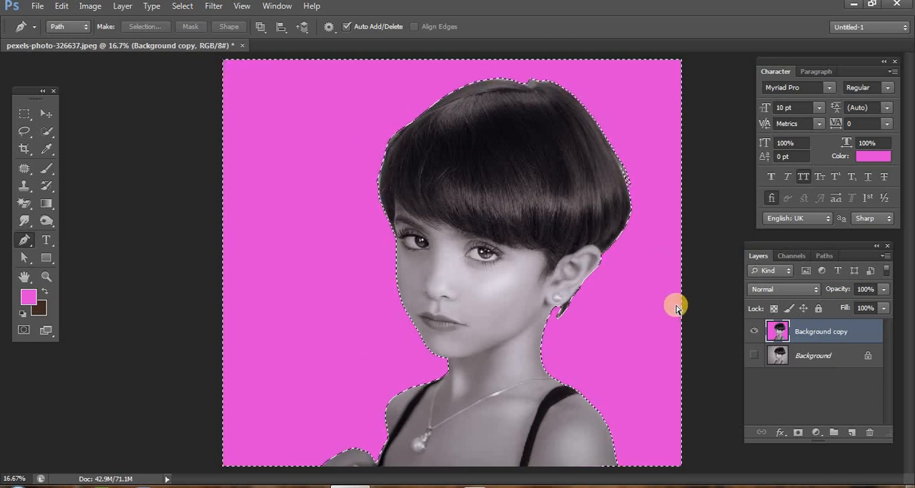
key("ctrl+d")
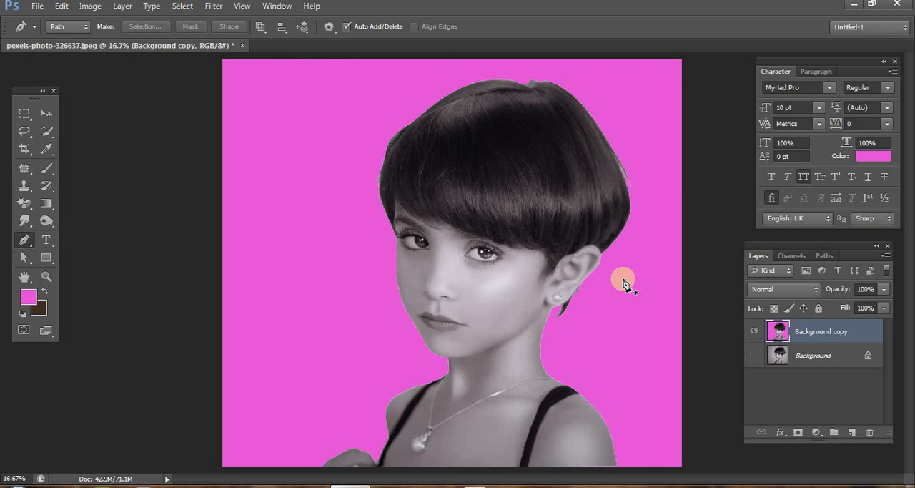
- Choose the Pen tool and examine its path operation options
left_click(34, 243)
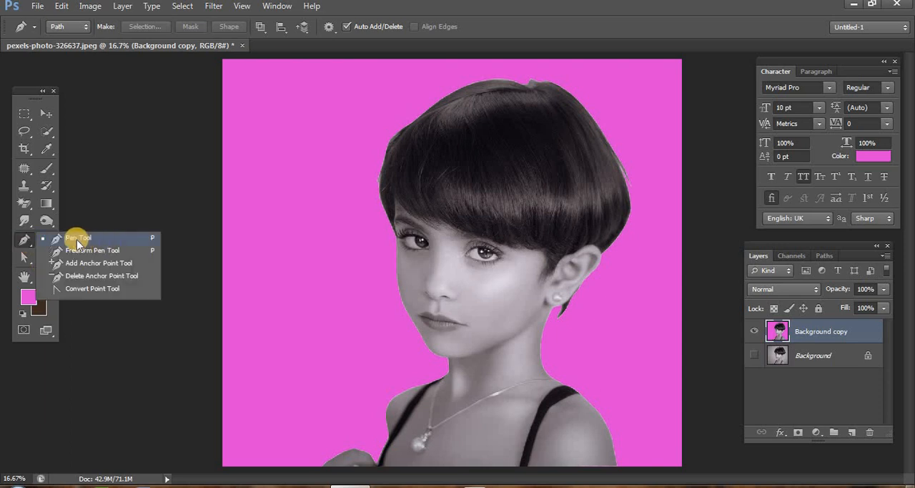
left_click(80, 237)
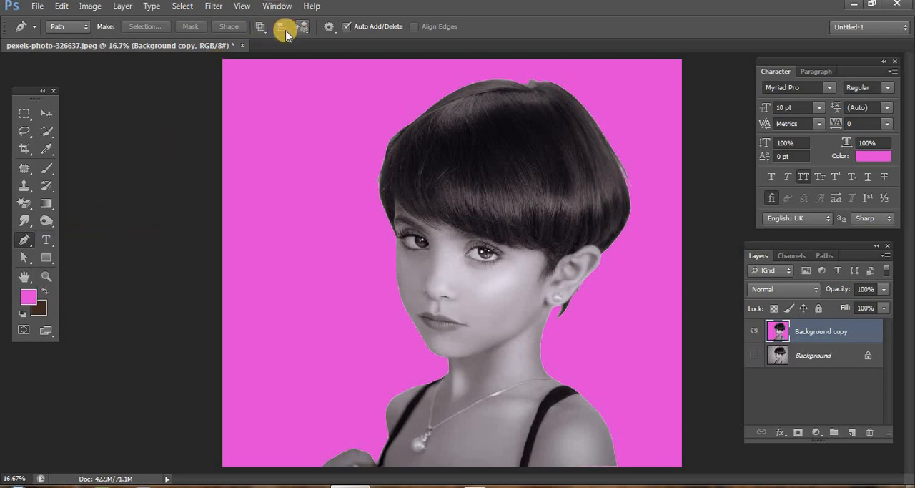
left_click(261, 26)
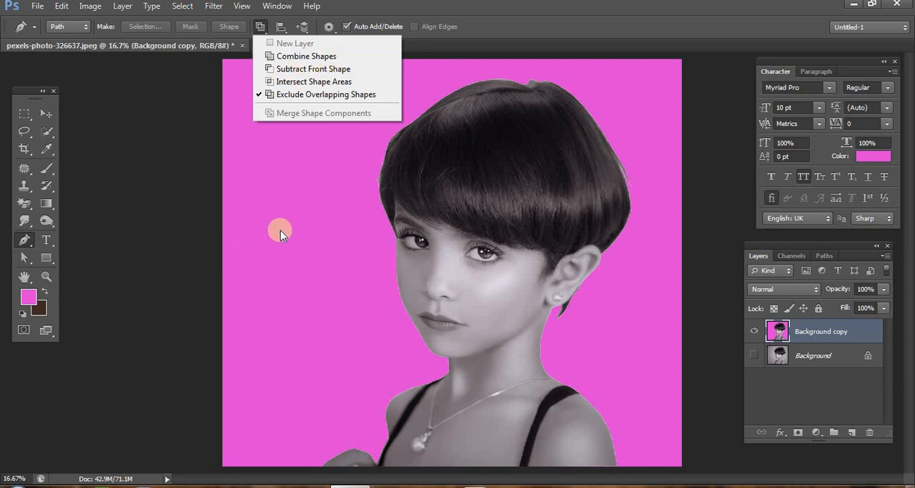
left_click(23, 238)
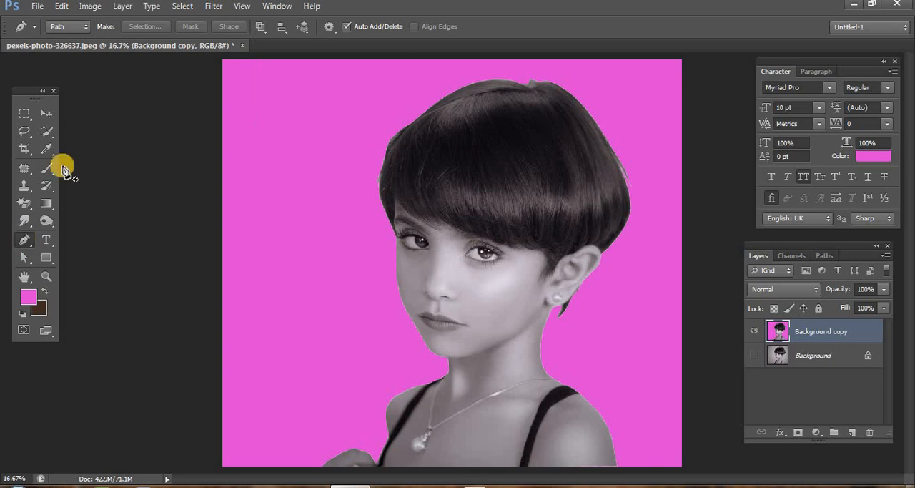
left_click(262, 27)
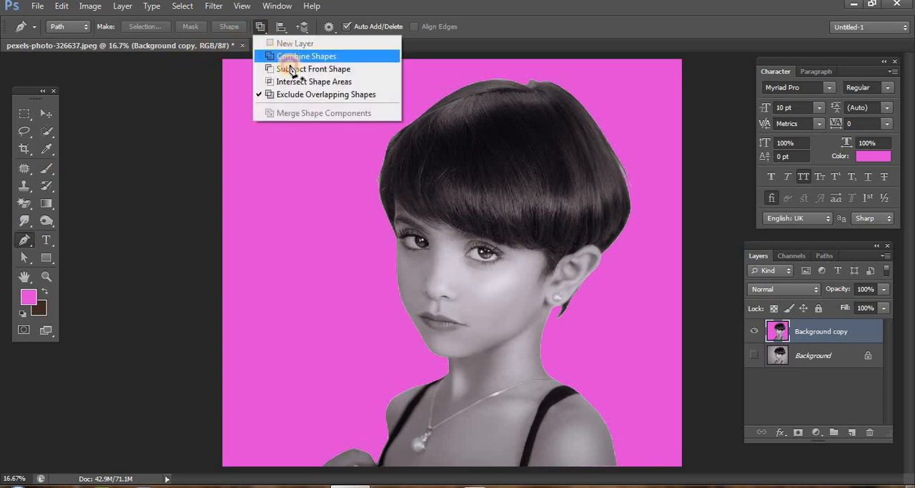
left_click(267, 68)
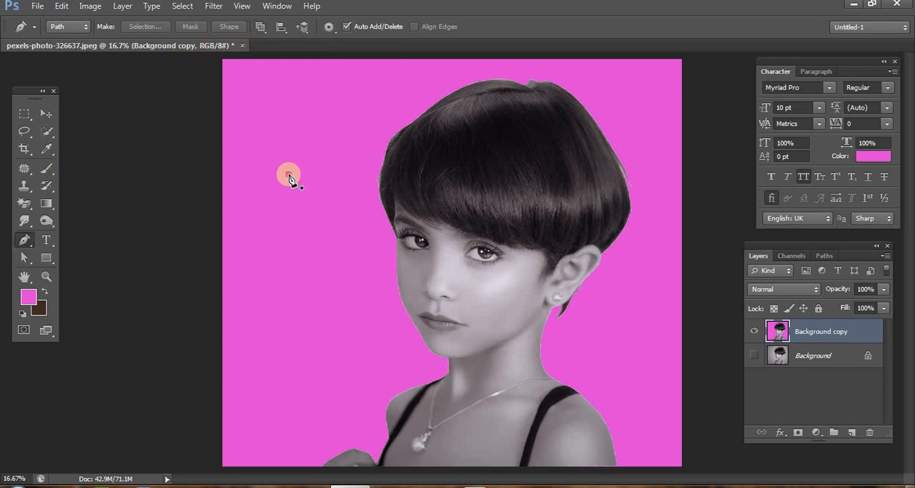
- Draw a small closed path on the magenta backdrop beside the girl's face with the Pen tool
left_click(289, 176)
left_click(271, 236)
left_click(322, 281)
left_click(349, 279)
left_click(358, 221)
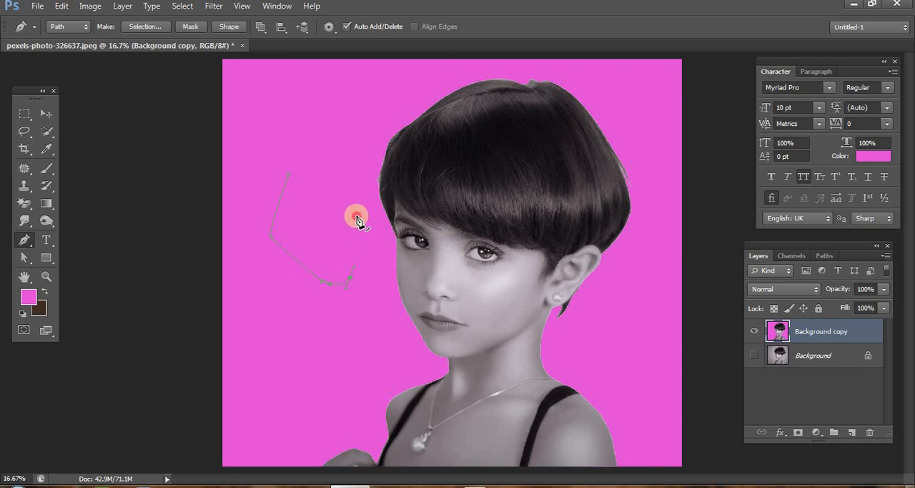
left_click(290, 176)
- Draw a second closed path overlapping the top of the first and convert the combined paths into a selection
left_click(324, 82)
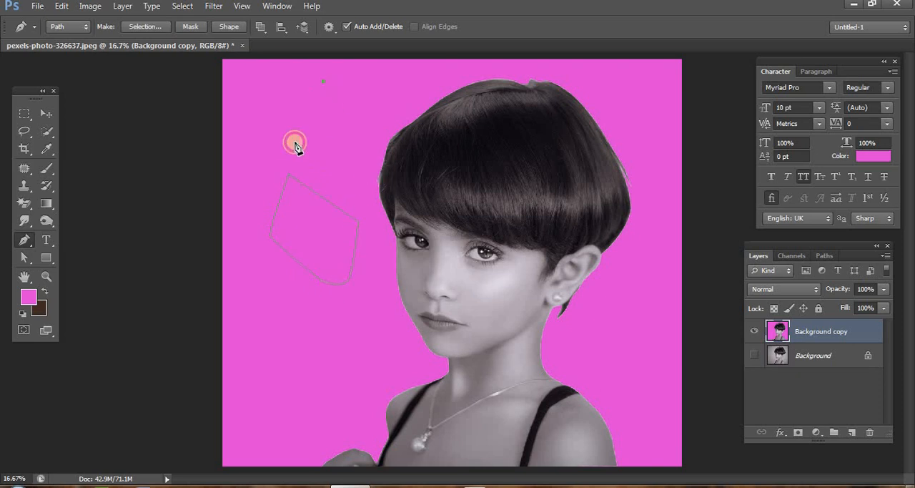
left_click(294, 141)
left_click(287, 211)
left_click(336, 222)
left_click(379, 211)
left_click(374, 132)
left_click(358, 109)
left_click(344, 88)
left_click(323, 83)
left_click(324, 82)
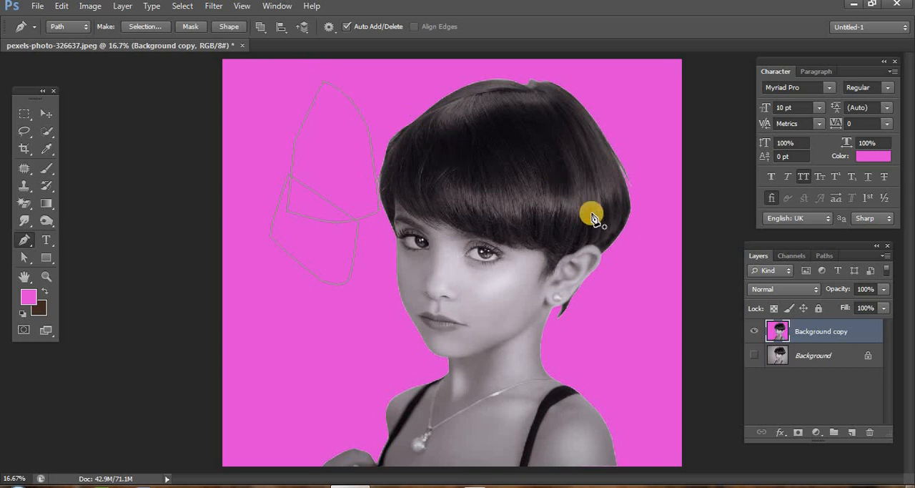
key("ctrl+Return")
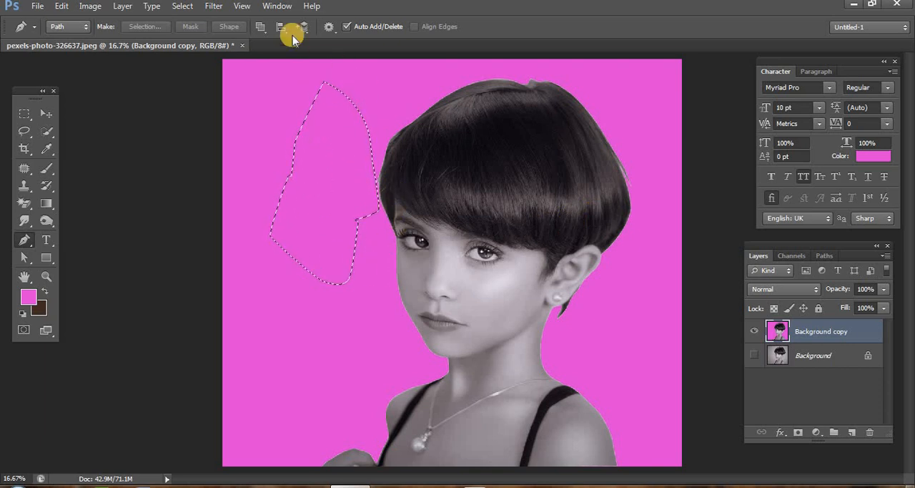
- Draw a closed path spanning the backdrop and the edge of the girl's hair, convert it into a selection and deselect
left_click(262, 28)
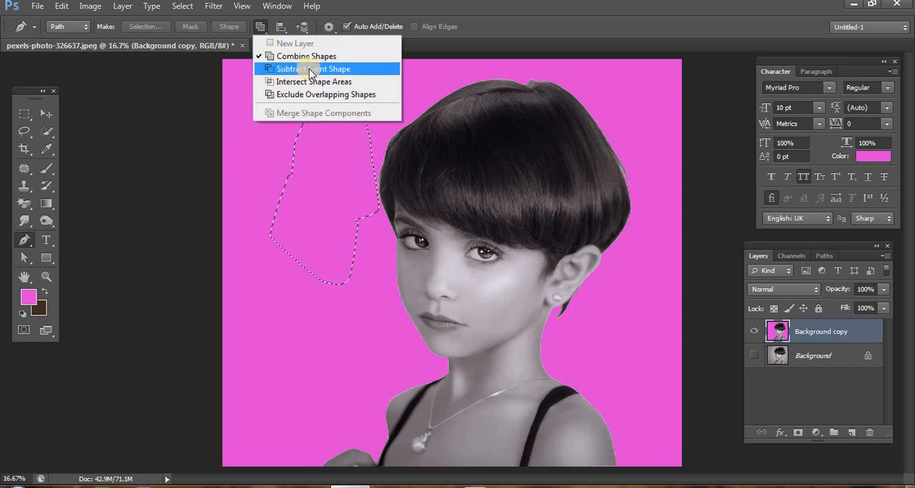
left_click(419, 84)
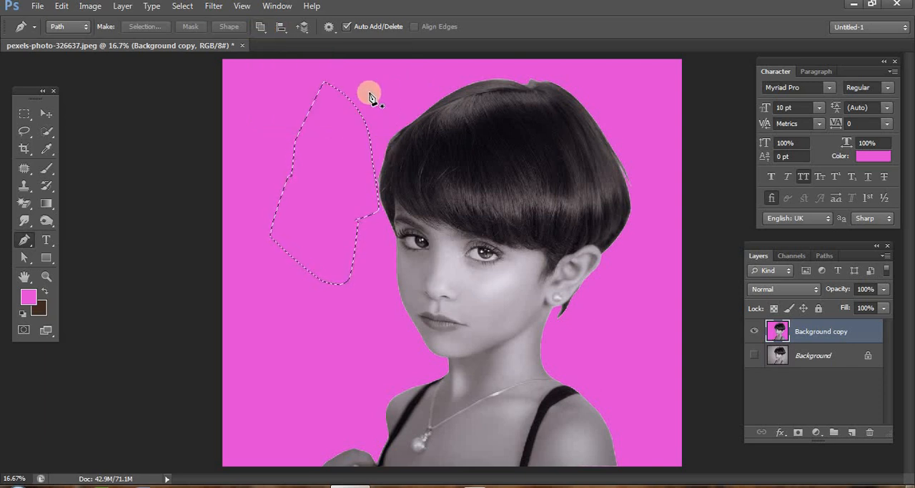
left_click(370, 85)
left_click(334, 136)
left_click_drag(318, 192, 335, 200)
left_click_drag(412, 205, 426, 183)
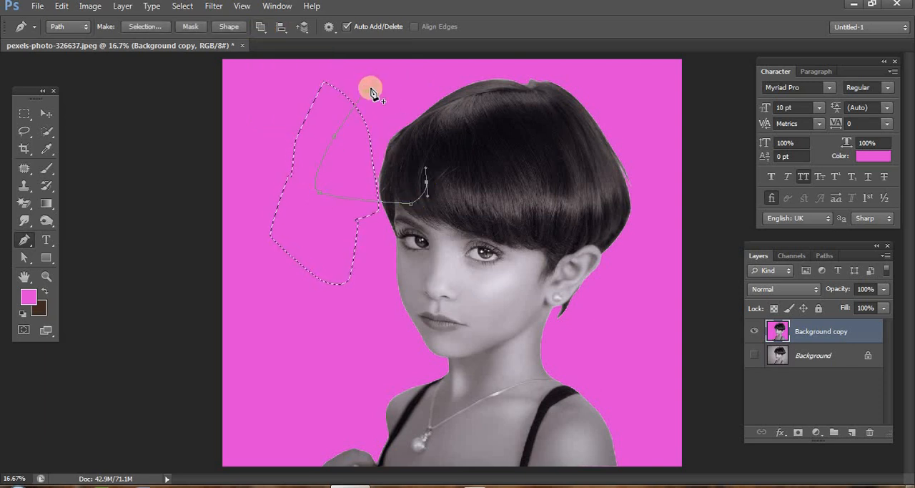
left_click(371, 85)
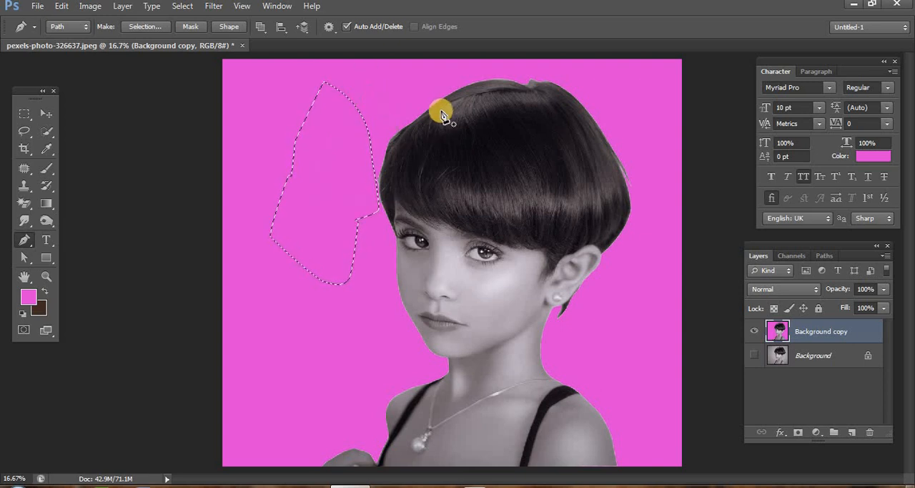
key("ctrl+Return")
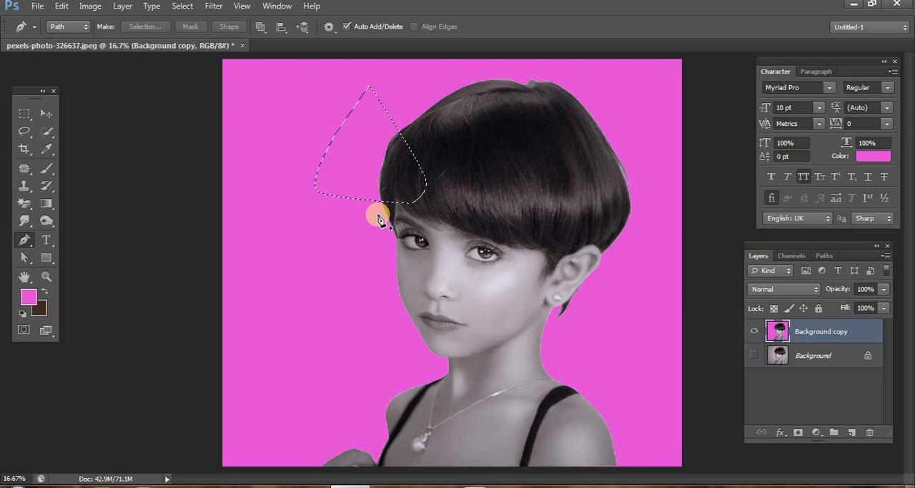
key("ctrl+d")
- Set the path operation to Exclude Overlapping Shapes and turn on the Pen tool's Rubber Band option
left_click(261, 27)
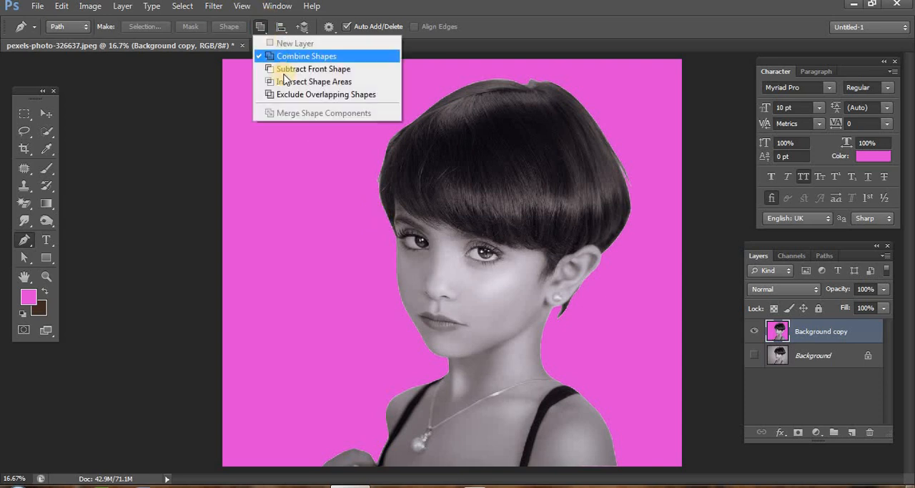
left_click(297, 94)
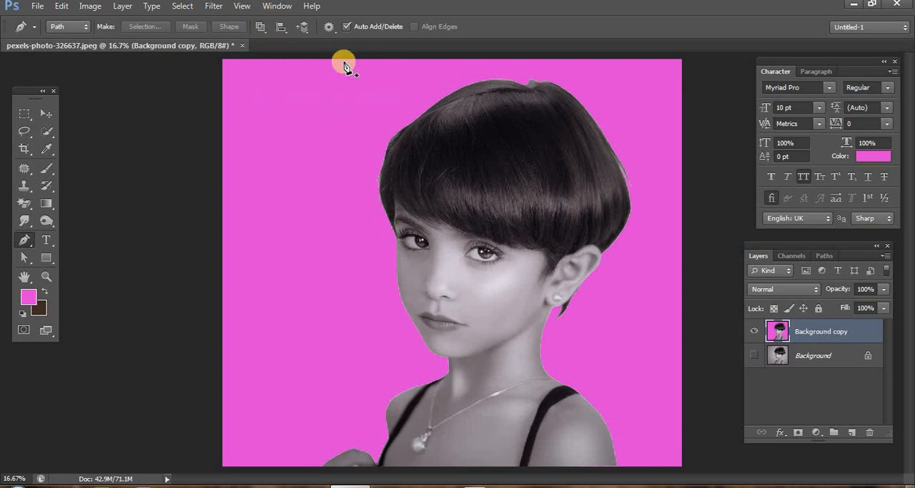
left_click(329, 27)
left_click(309, 45)
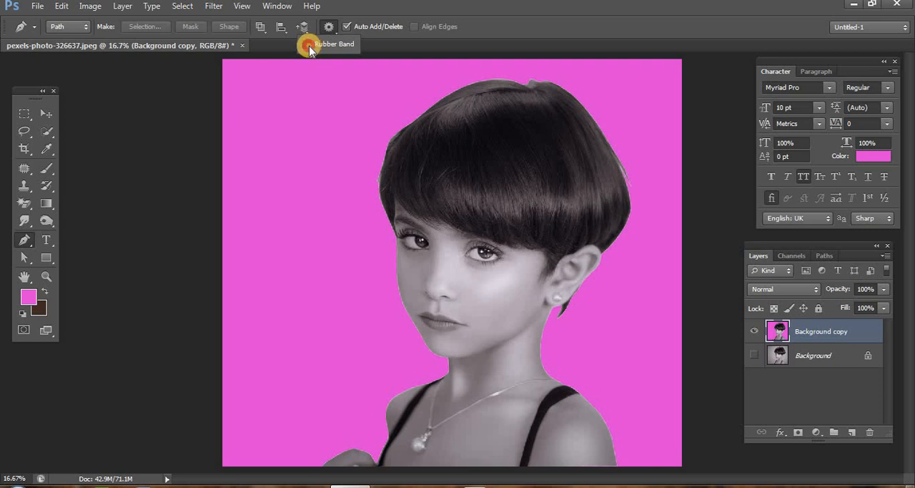
- Draw a tall, narrow closed path on the magenta backdrop beside the girl with the Rubber Band preview
left_click(272, 100)
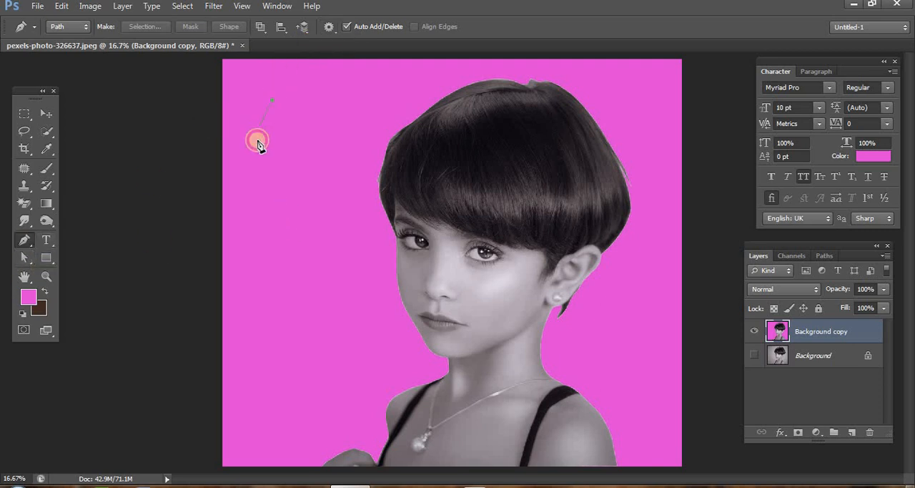
left_click(259, 159)
left_click(282, 180)
left_click(285, 236)
left_click(267, 283)
left_click(312, 290)
left_click(332, 276)
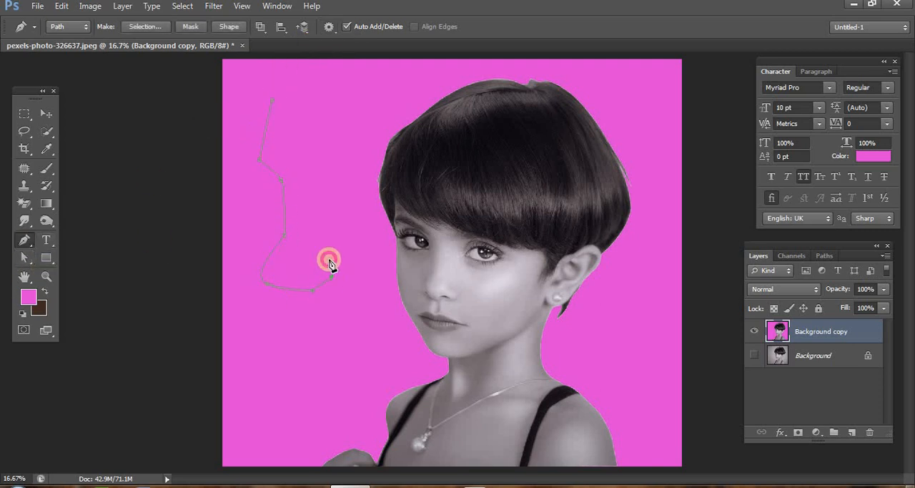
left_click(272, 100)
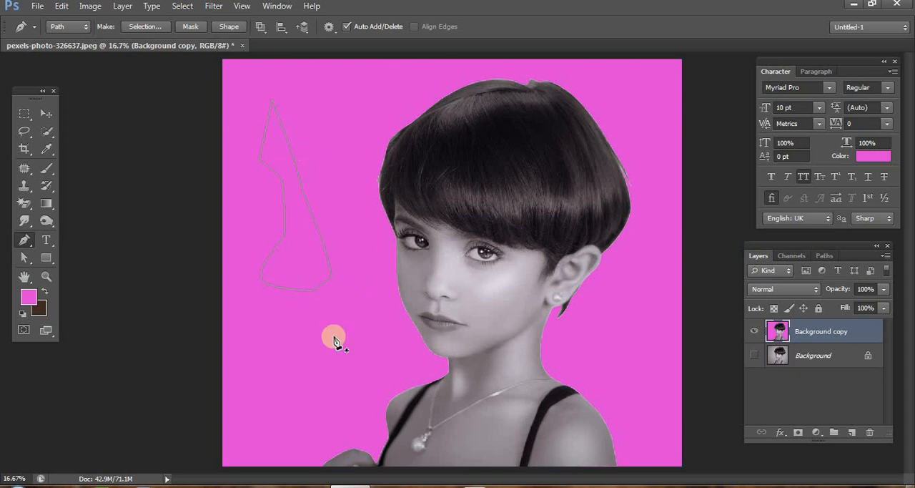
- Turn off the Rubber Band option, then convert the narrow path into a selection and deselect it
left_click(329, 27)
left_click(334, 44)
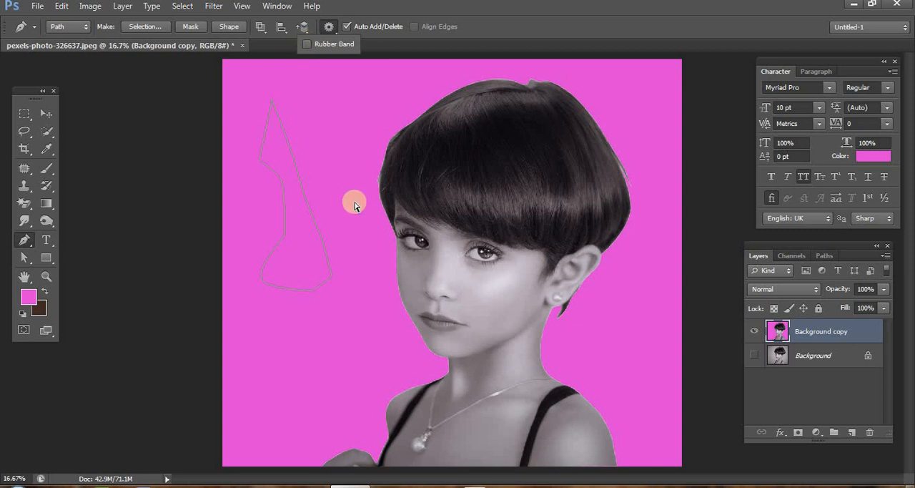
key("ctrl+Return")
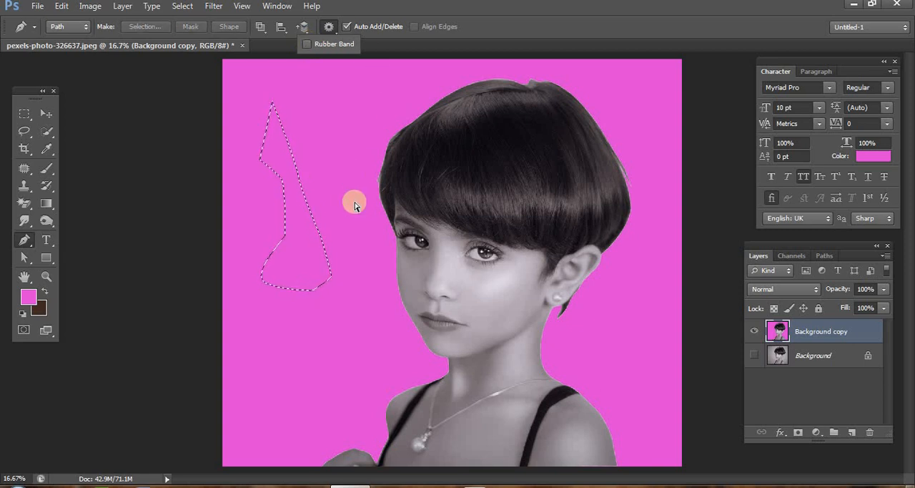
key("ctrl+d")
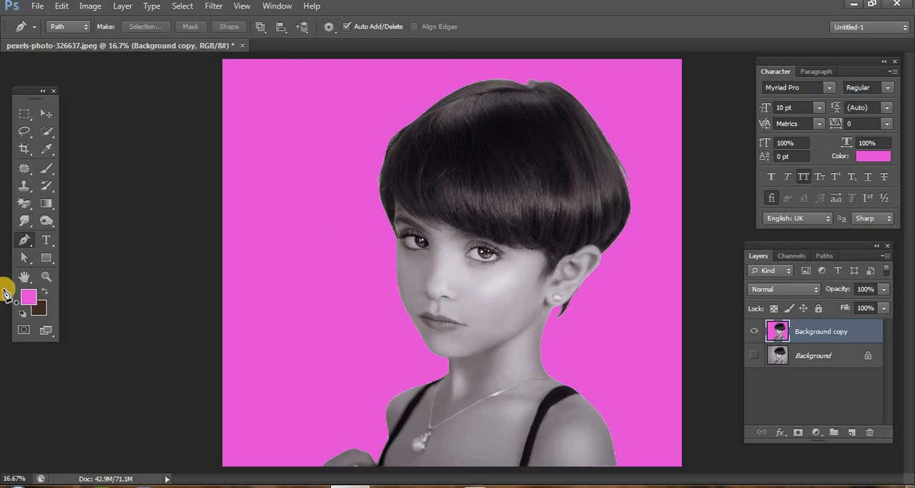
- Switch to the Freeform Pen tool
left_click(24, 240)
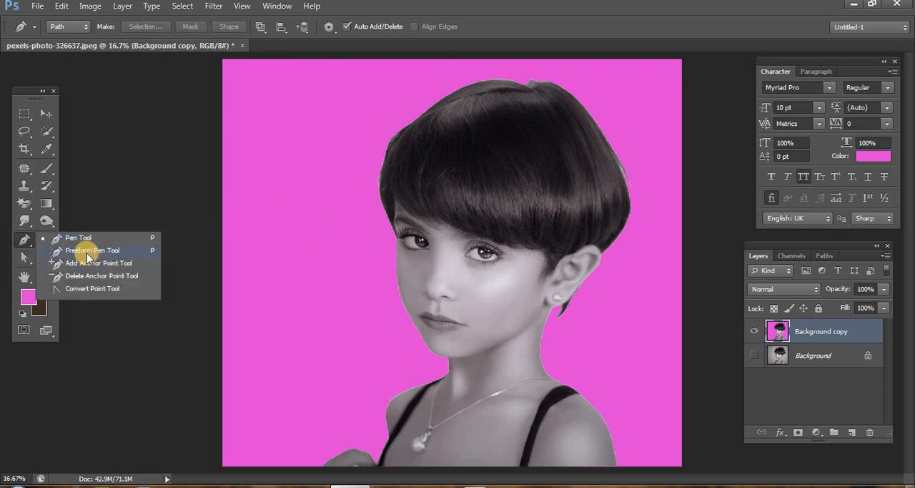
left_click(91, 251)
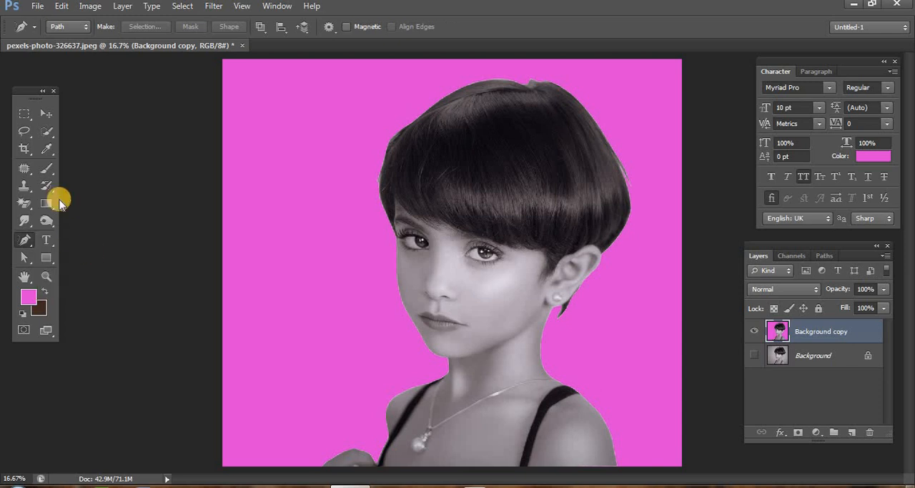
- Draw a rounded selection with the Lasso tool across the backdrop and hair edge for comparison, then deselect it
left_click(25, 132)
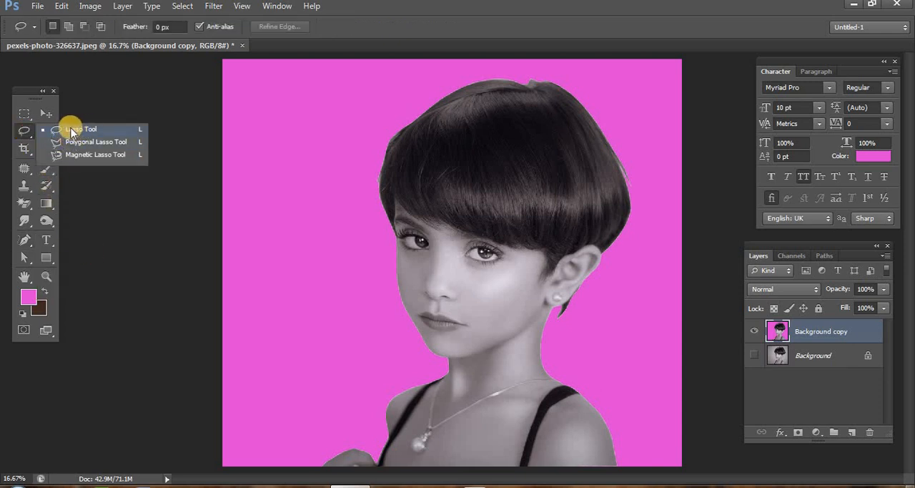
left_click(80, 124)
mouse_move(305, 114)
left_mouse_down()
mouse_move(268, 209)
mouse_move(391, 200)
mouse_move(353, 128)
mouse_move(309, 116)
left_mouse_up()
left_click(433, 270)
key("ctrl+z")
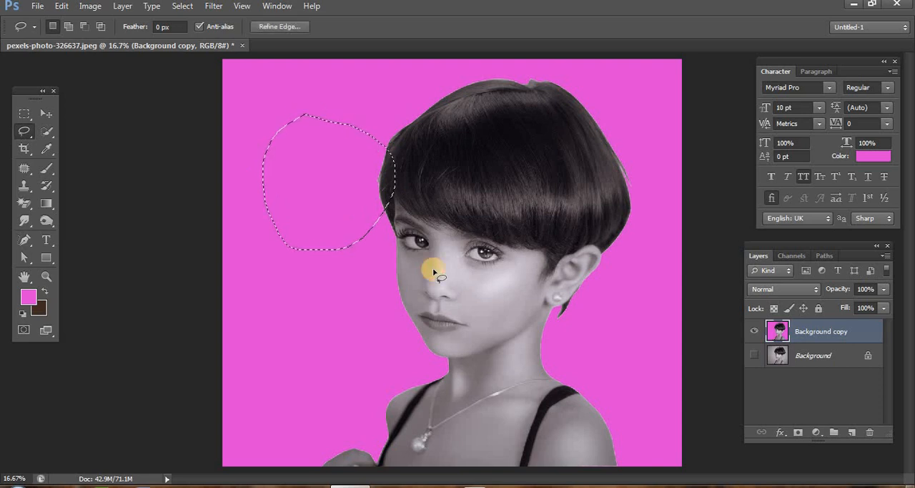
left_click(335, 254)
- Draw a large closed loop on the backdrop beside the face with the Freeform Pen tool, convert it into a selection and deselect
left_click(25, 239)
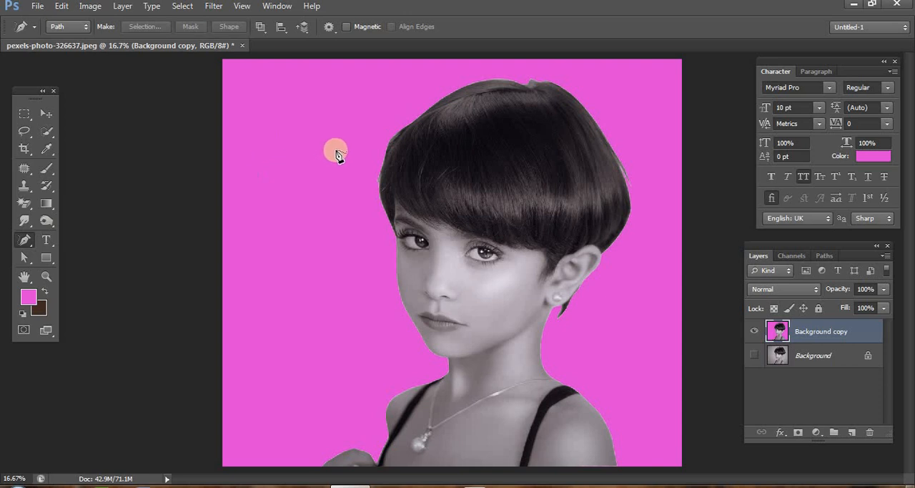
left_click(376, 152)
mouse_move(377, 150)
left_mouse_down()
mouse_move(371, 177)
mouse_move(415, 337)
mouse_move(415, 378)
mouse_move(301, 390)
left_mouse_up()
mouse_move(267, 355)
left_mouse_down()
mouse_move(279, 191)
mouse_move(367, 134)
mouse_move(377, 164)
left_mouse_up()
key("ctrl+Return")
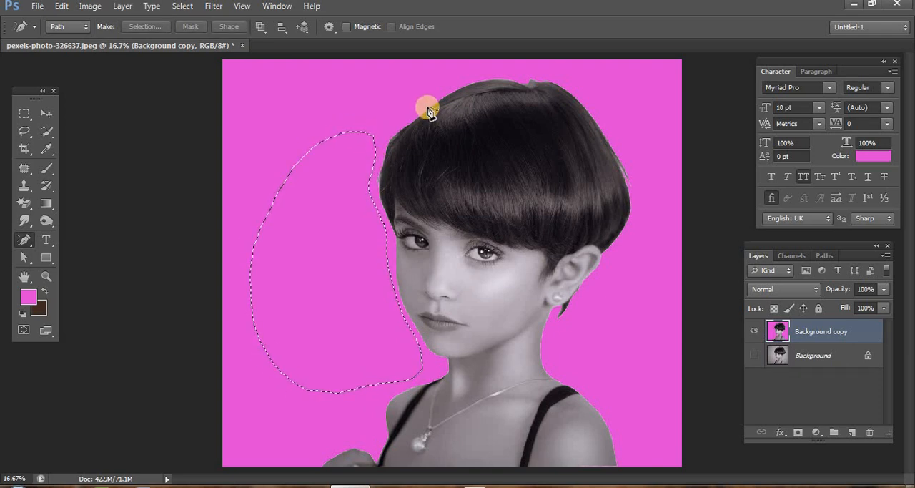
key("ctrl+d")
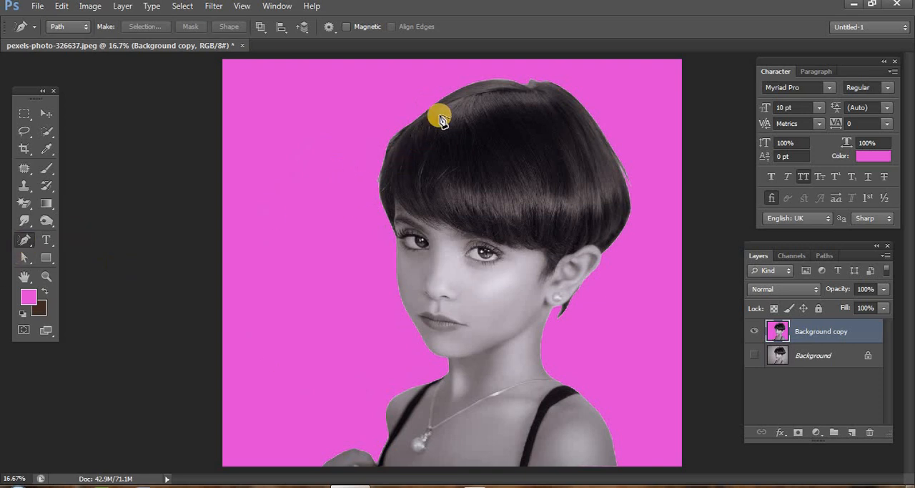
- Trace freehand around the girl's whole outline with the Freeform Pen tool, convert the path into a selection and deselect
mouse_move(443, 97)
left_mouse_down()
mouse_move(393, 137)
mouse_move(383, 170)
mouse_move(399, 313)
mouse_move(436, 366)
mouse_move(399, 397)
mouse_move(390, 426)
mouse_move(341, 436)
mouse_move(313, 463)
left_mouse_up()
mouse_move(528, 484)
left_mouse_down()
mouse_move(625, 478)
mouse_move(609, 433)
mouse_move(555, 366)
left_mouse_up()
mouse_move(578, 313)
left_mouse_down()
mouse_move(642, 191)
mouse_move(612, 134)
mouse_move(584, 93)
mouse_move(557, 75)
mouse_move(513, 73)
mouse_move(428, 93)
left_mouse_up()
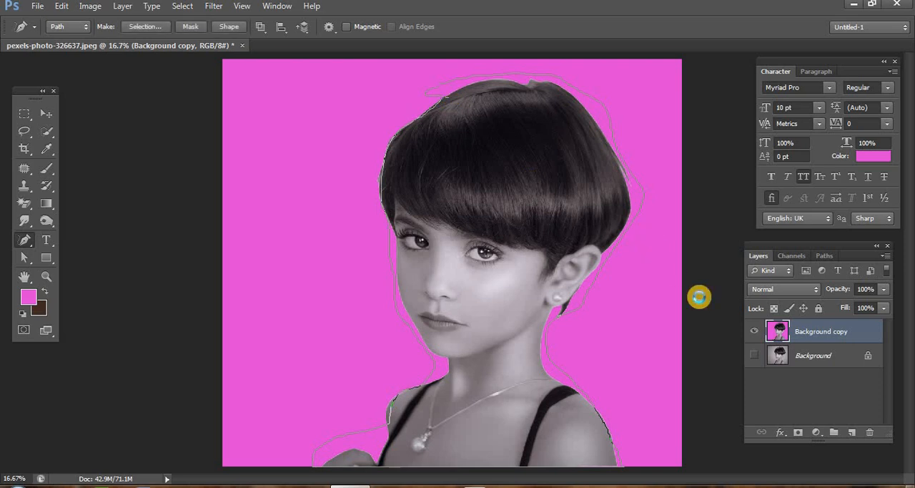
key("ctrl+Return")
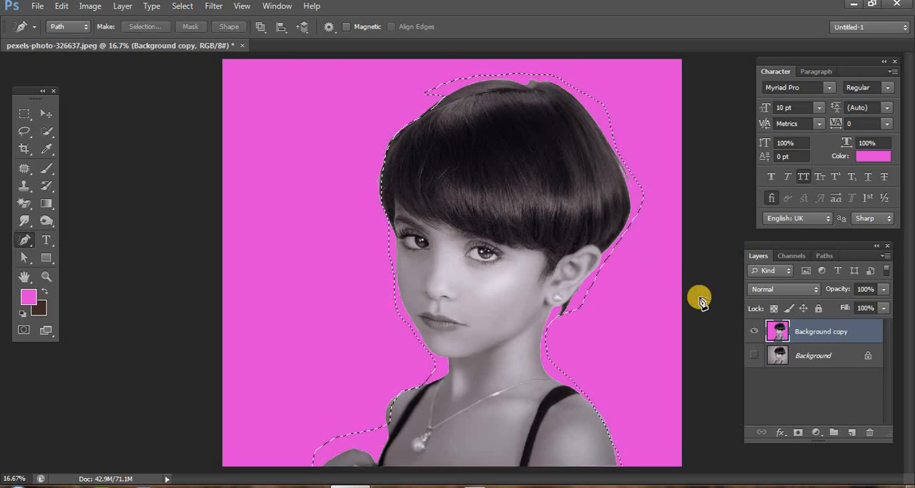
key("ctrl+d")
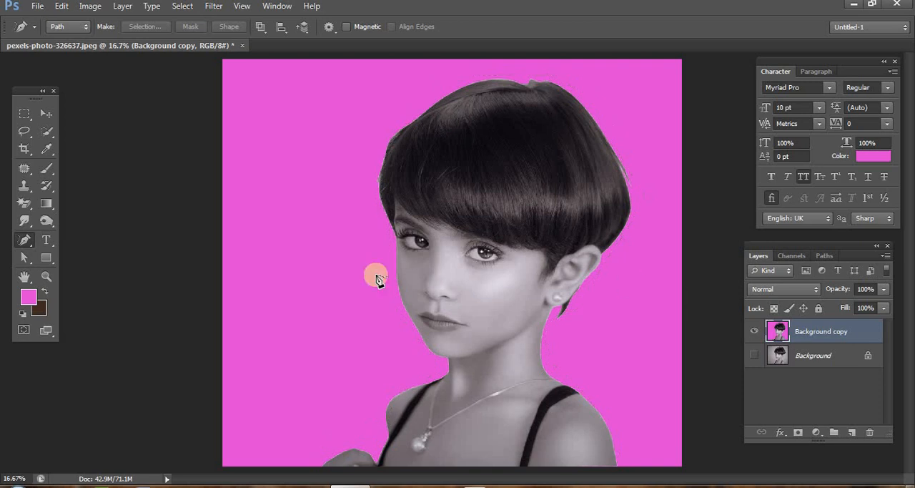
- Switch back to the Pen tool and draw an open, multi-point path on the magenta backdrop beside the girl
left_click(26, 241)
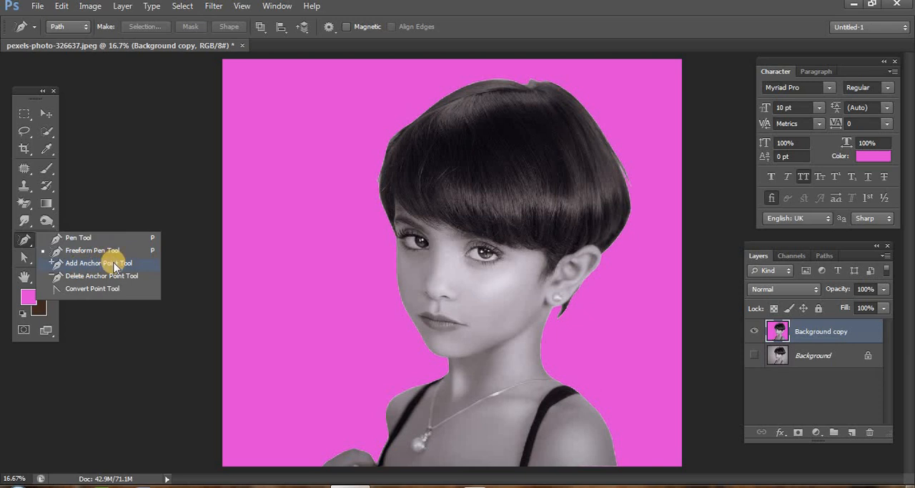
left_click(84, 237)
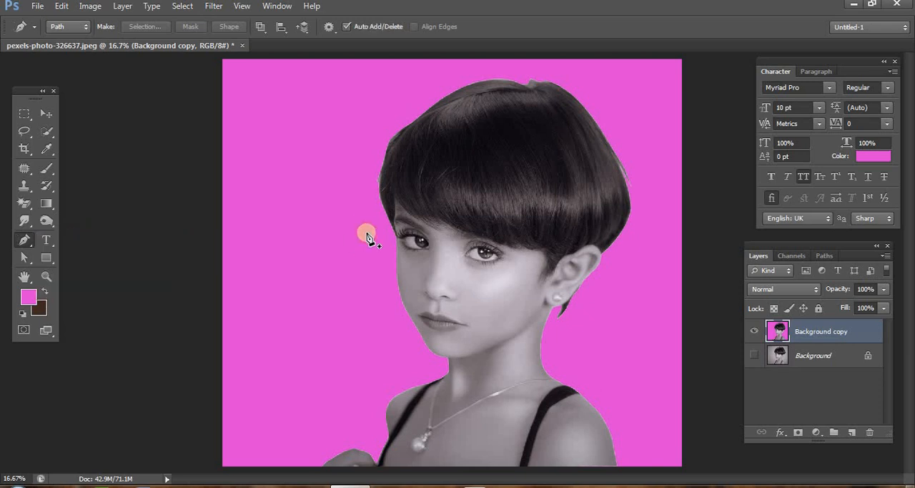
left_click(307, 154)
left_click(286, 208)
left_click(291, 284)
left_click(344, 339)
left_click(386, 379)
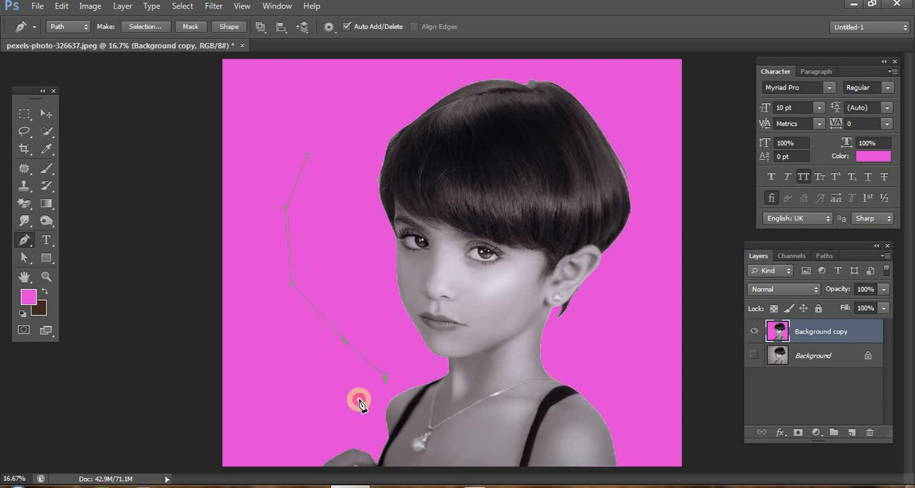
left_click(359, 405)
left_click(291, 414)
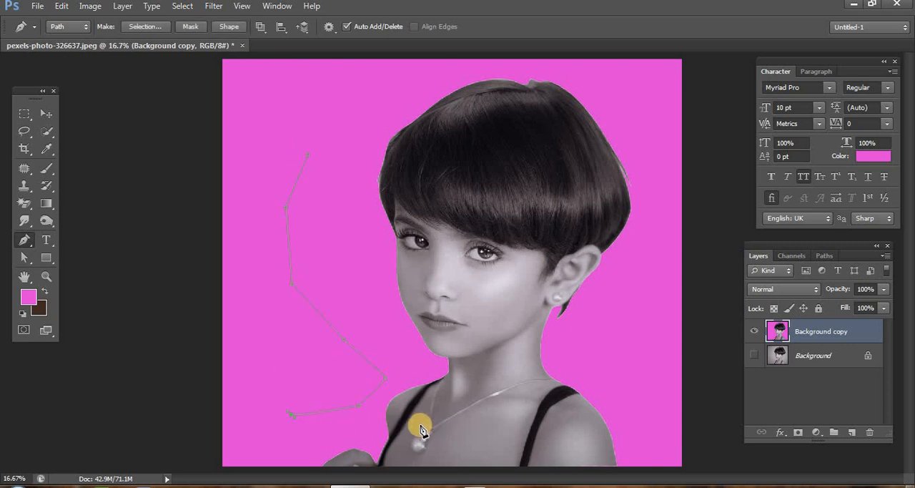
- Undo the open path drawn on the magenta backdrop
key("ctrl+alt+z")
key("ctrl+alt+z")
key("ctrl+alt+z")
key("ctrl+alt+z")
key("ctrl+alt+z")
key("ctrl+alt+z")
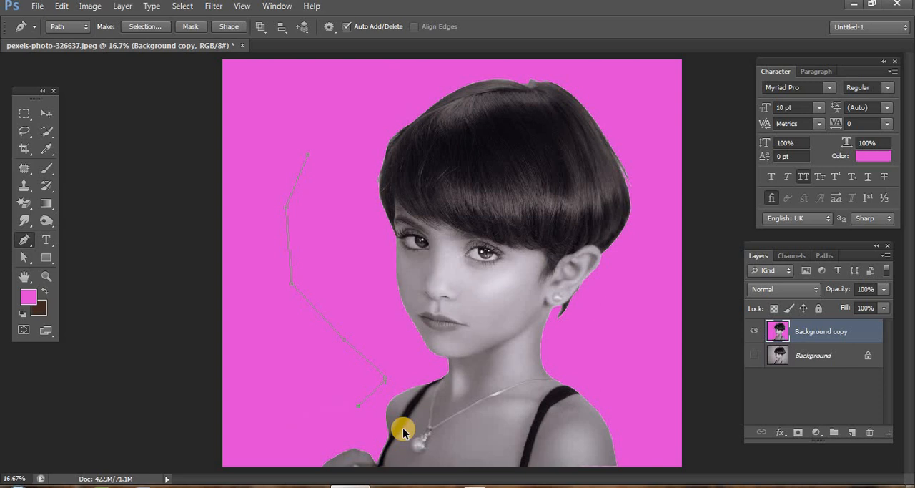
key("ctrl+alt+z")
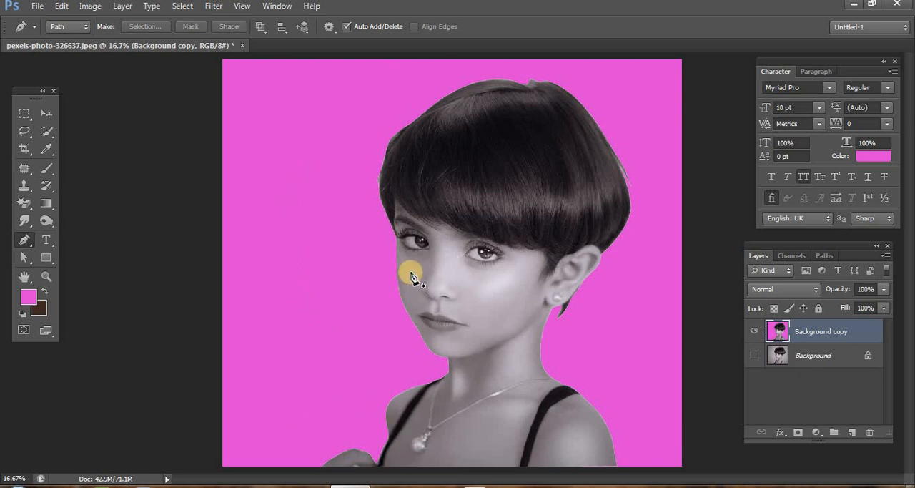
- Trace an open Pen path along the edge of the girl's face from the hairline down to the chin
left_click(385, 211)
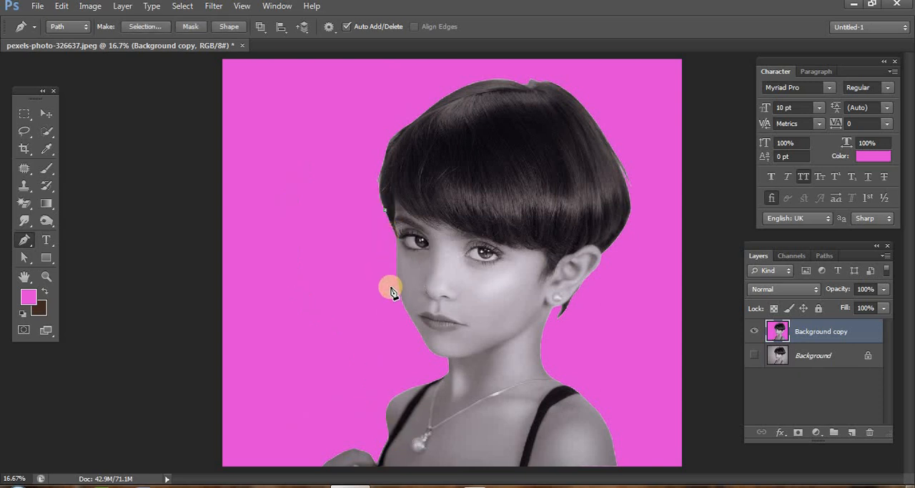
left_click_drag(397, 275, 392, 313)
left_click(406, 331)
left_click(398, 292)
left_click(411, 322)
left_click_drag(432, 353, 449, 364)
left_click(431, 351, "alt")
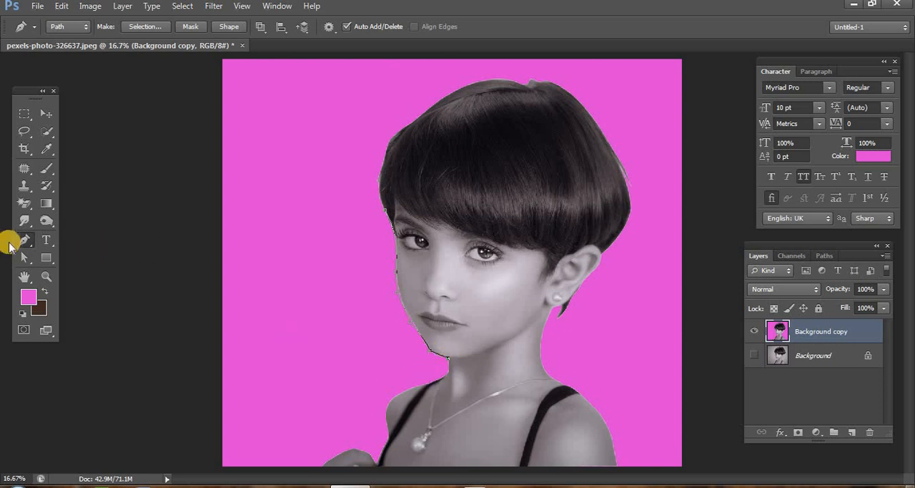
- Add anchor points to the cheek section of the face path with the Add Anchor Point tool and pull them onto the face edge
left_click(19, 239)
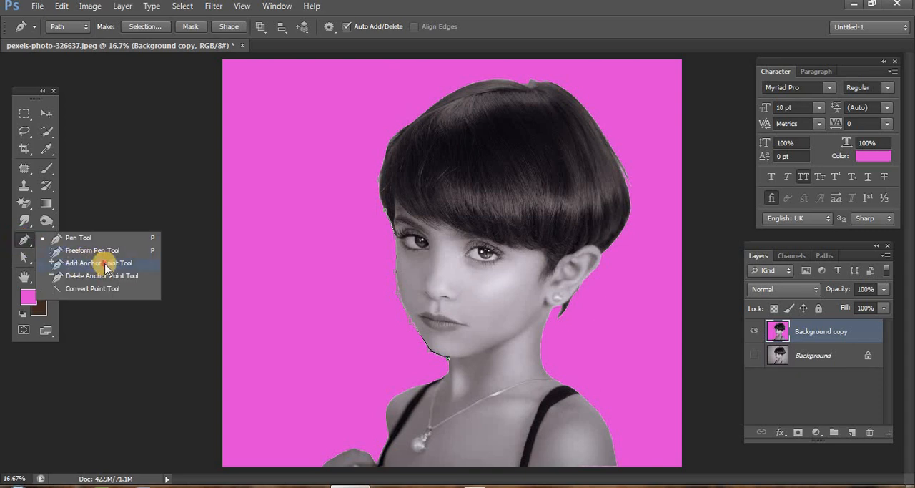
left_click(105, 263)
left_click(46, 277)
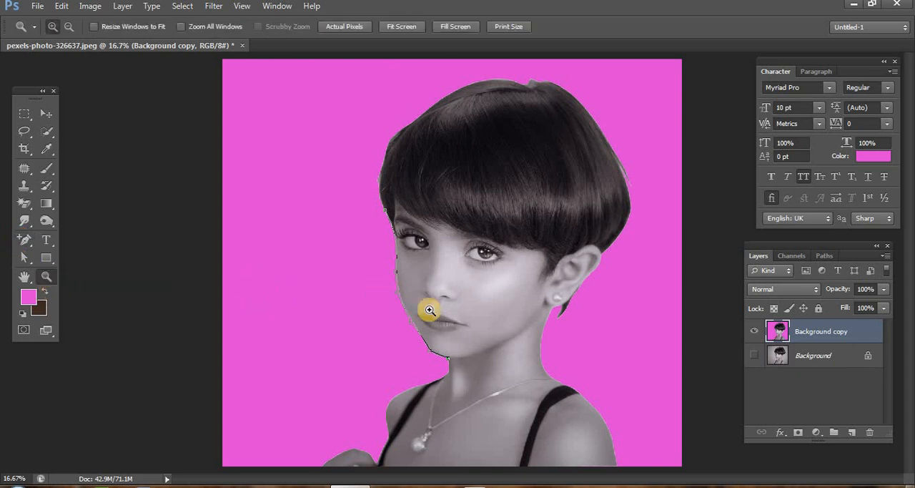
left_click(430, 309)
left_click(380, 308)
left_click(380, 309)
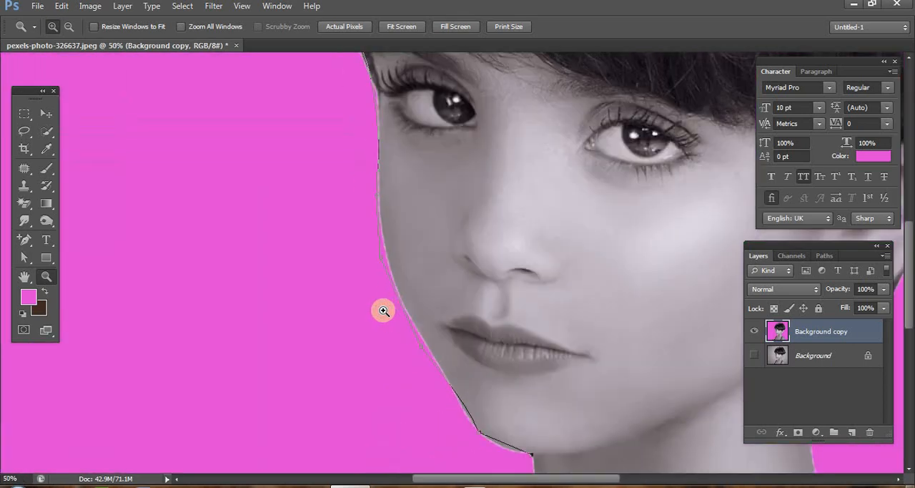
scroll(472, 322, "up", 1)
left_click(407, 311)
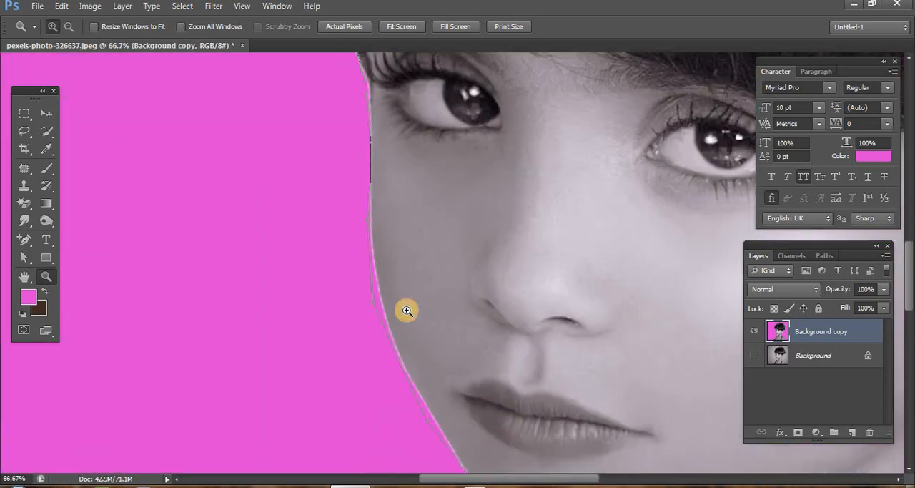
scroll(404, 310, "up", 1)
left_click(425, 350)
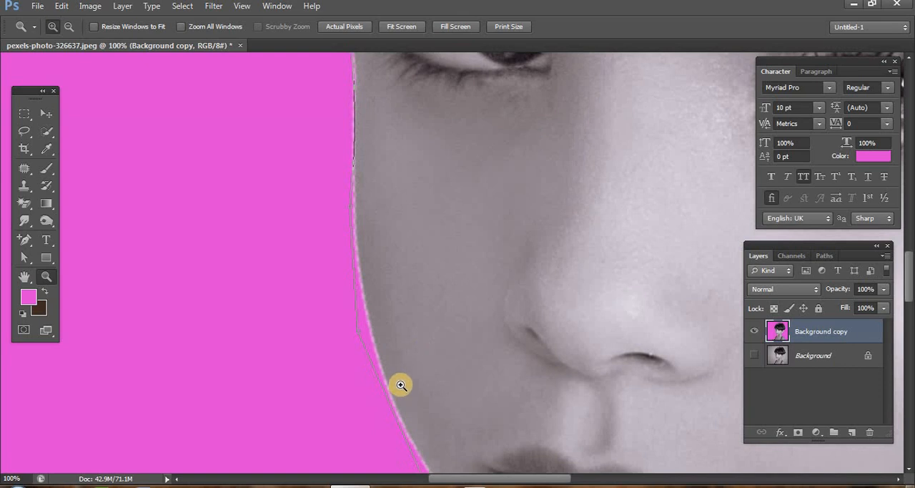
scroll(401, 385, "down", 1)
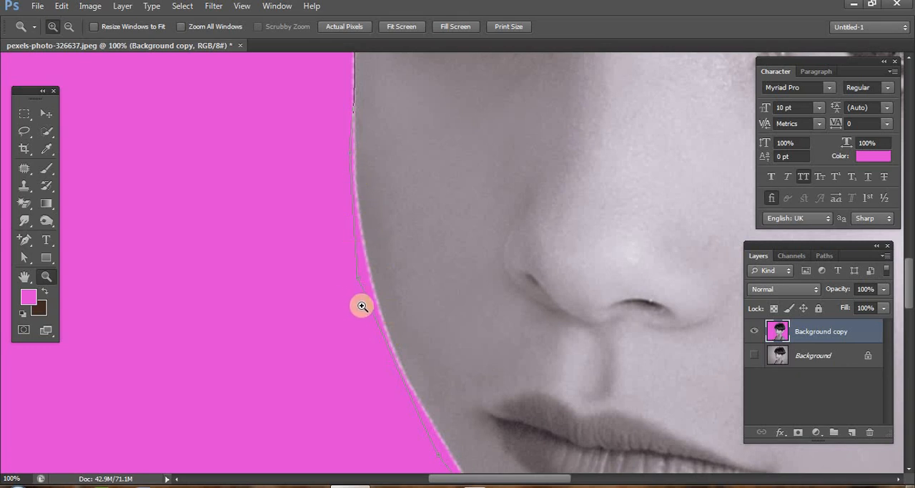
left_click(21, 239)
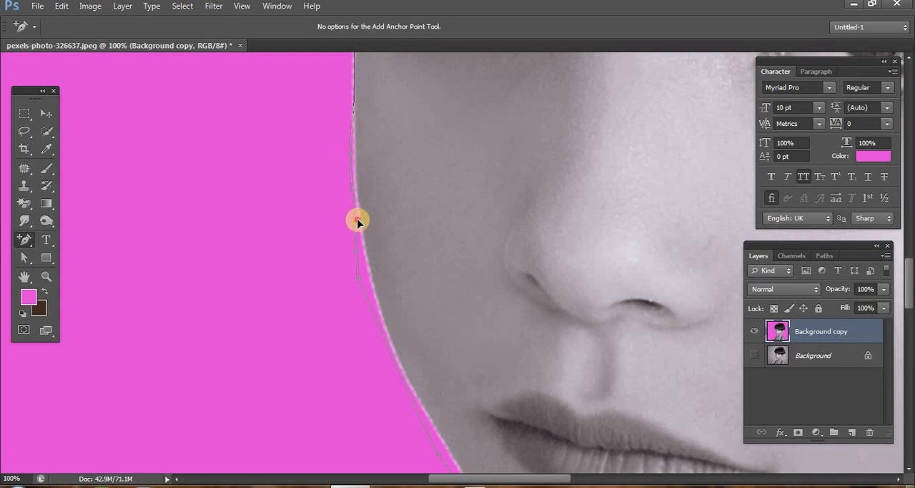
left_click_drag(353, 216, 359, 222)
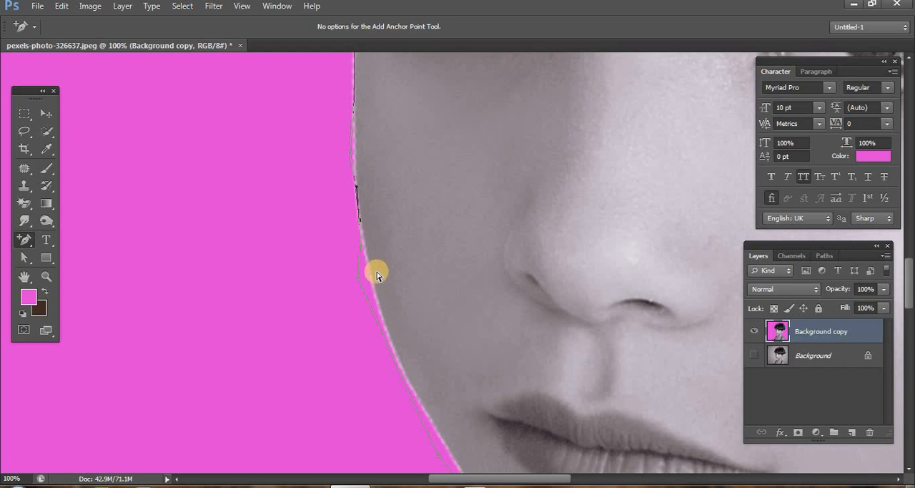
left_click(375, 319)
left_click_drag(377, 319, 380, 319)
left_click(360, 286)
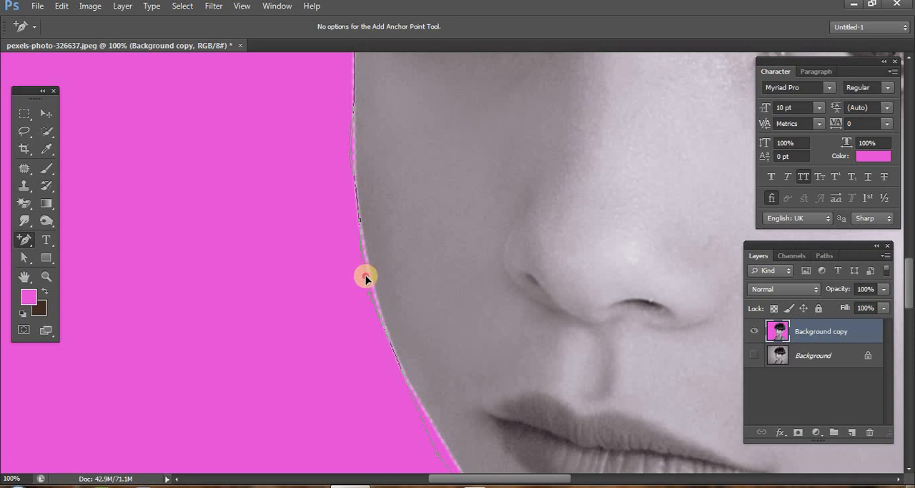
scroll(397, 283, "down", 3)
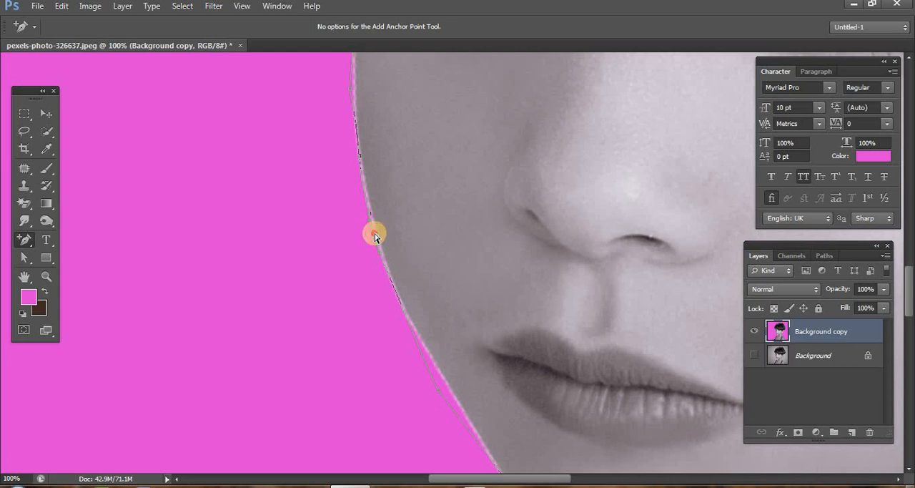
- Add and adjust further anchor points from beside the mouth down to the chin so the path follows the jawline
scroll(436, 318, "down", 1)
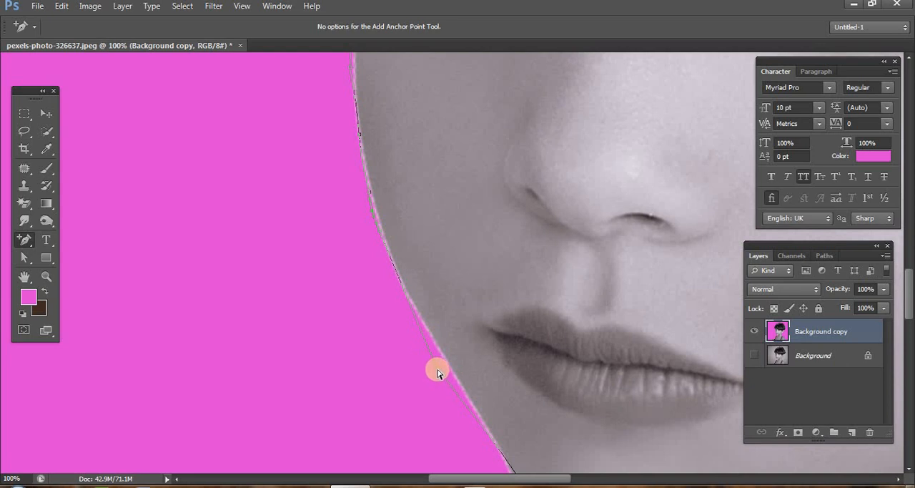
left_click_drag(438, 370, 449, 369)
left_click(409, 292)
left_click_drag(408, 295, 406, 298)
scroll(429, 297, "down", 3)
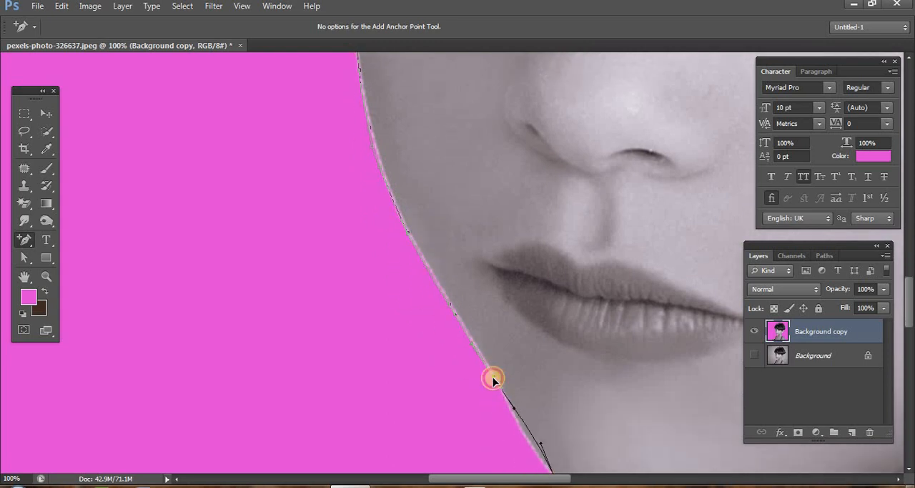
scroll(515, 372, "down", 3)
left_click(531, 371)
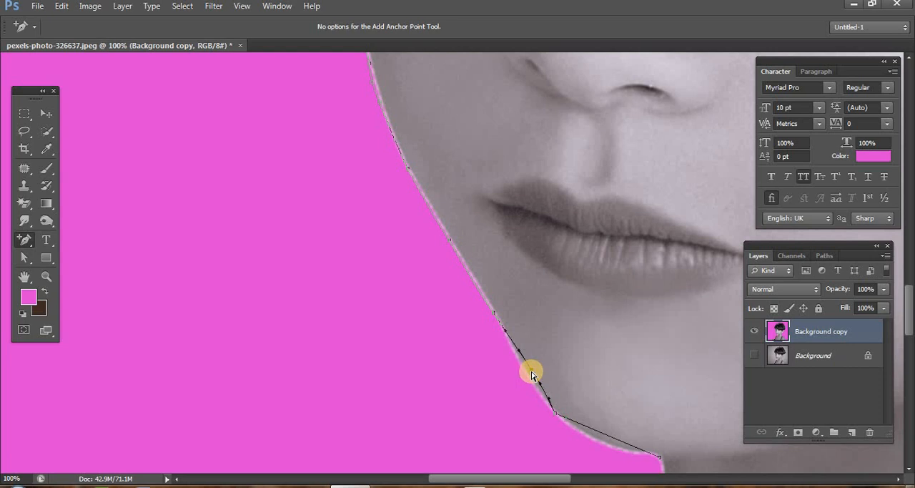
left_click_drag(531, 371, 527, 373)
left_click(545, 400)
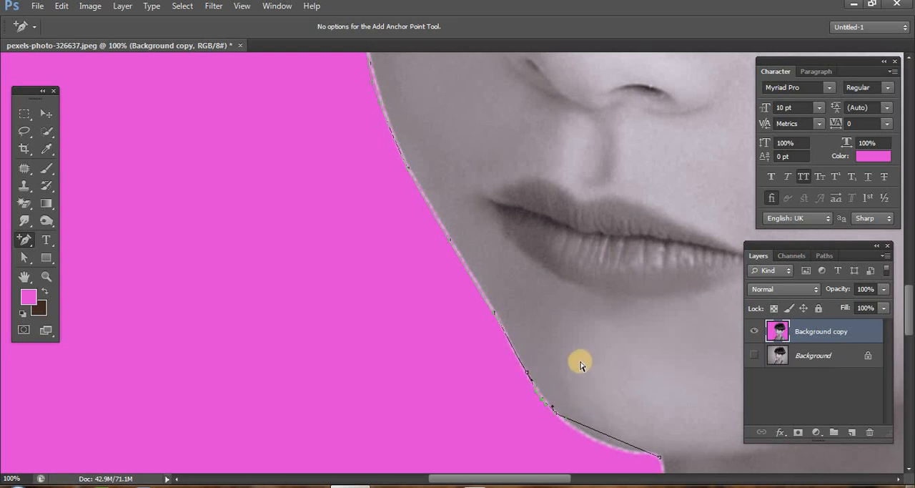
scroll(565, 354, "up", 5)
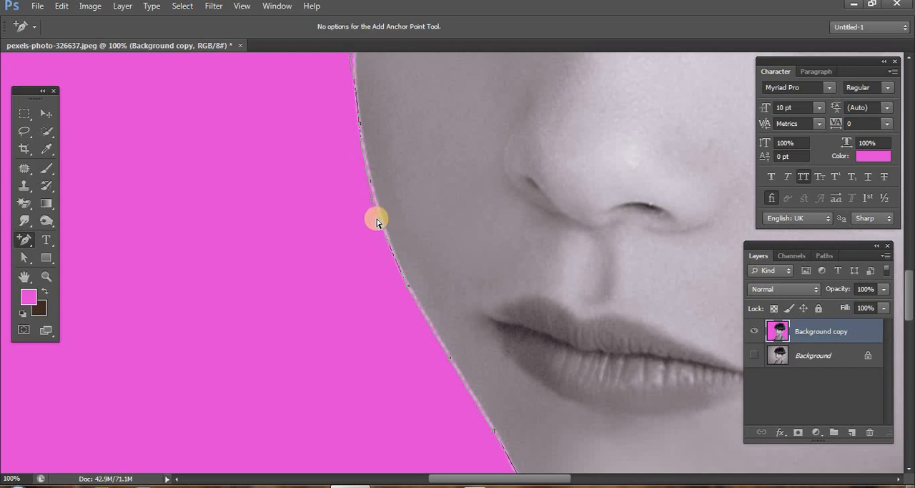
- Remove several anchor points from the cheek and jaw section of the face path with the Delete Anchor Point tool
right_click(25, 240)
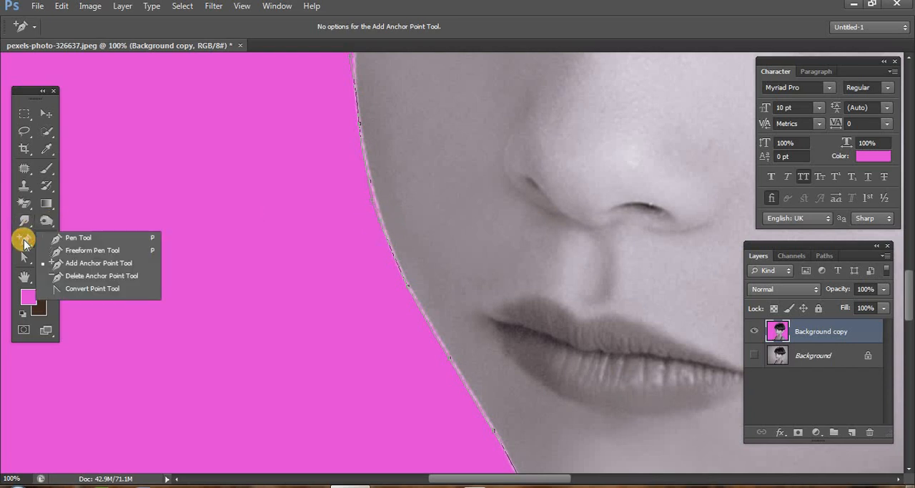
left_click(101, 276)
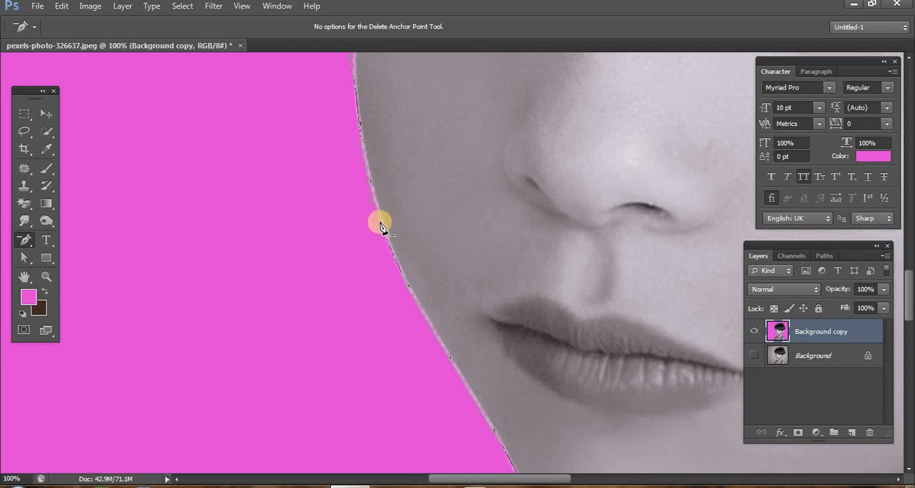
right_click(24, 240)
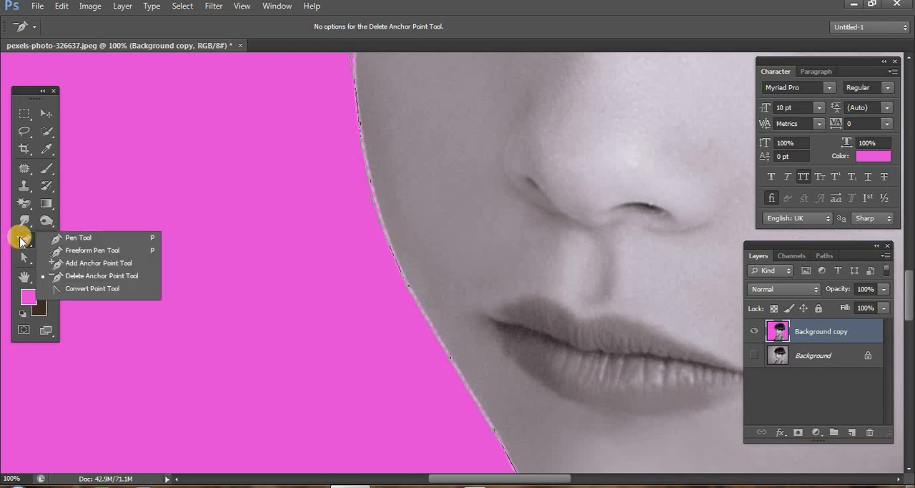
left_click(381, 226)
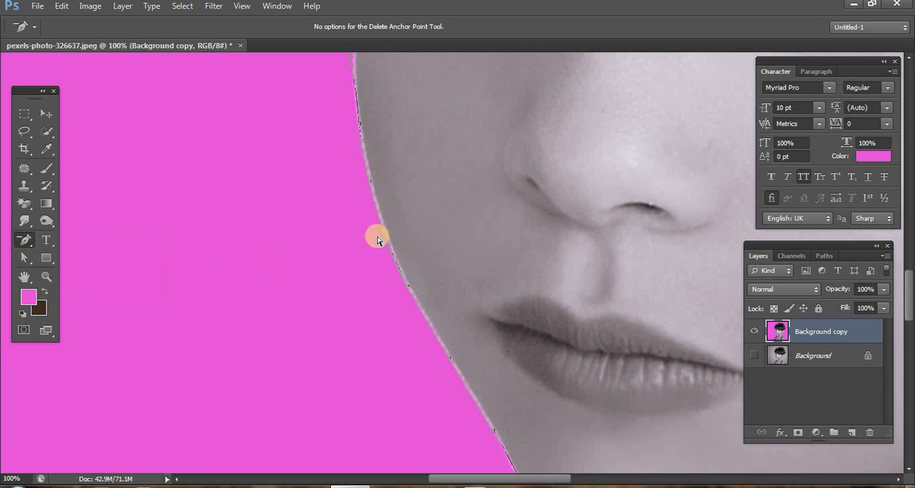
left_click(370, 183)
left_click(408, 287)
left_click(449, 362)
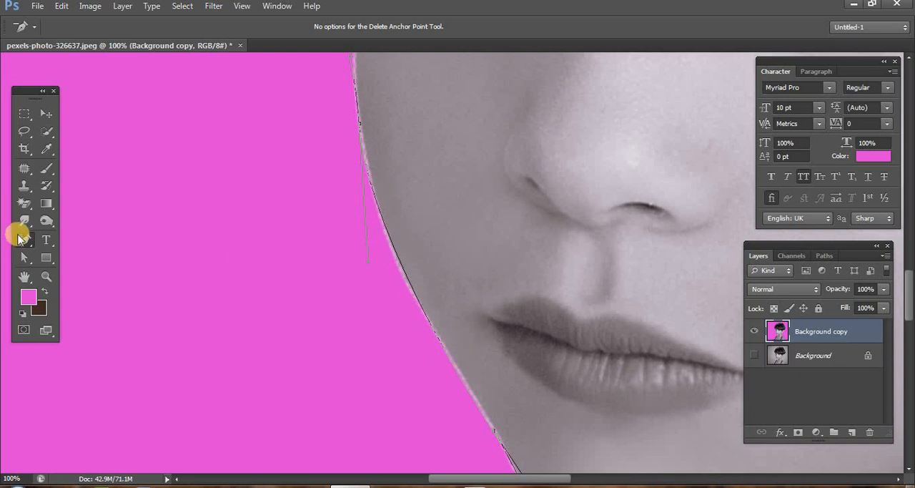
- Extend the face path onto the magenta backdrop with the Pen tool, convert it into a selection and deselect
left_click_drag(19, 238, 87, 244)
left_click(84, 239)
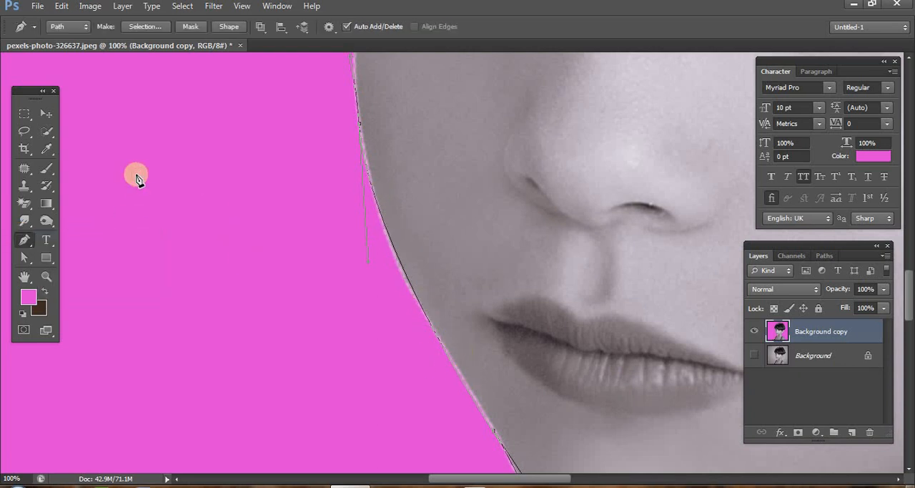
left_click(136, 173)
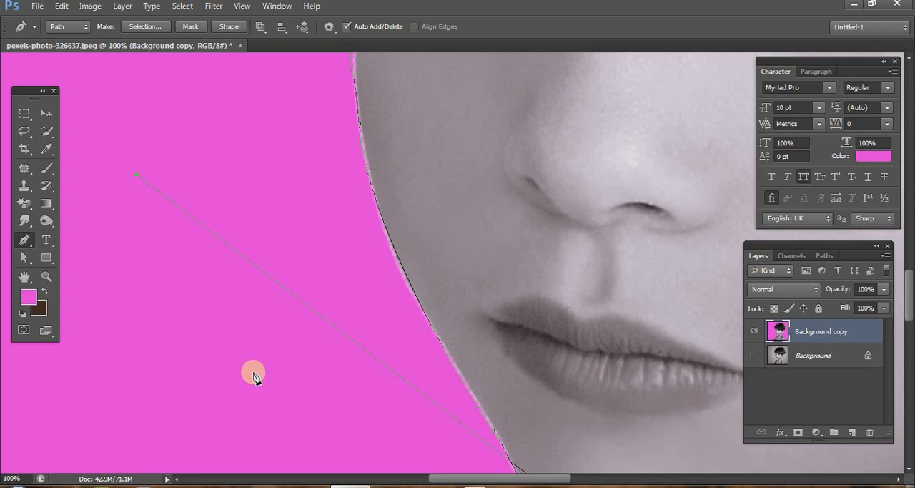
left_click_drag(236, 178, 241, 165)
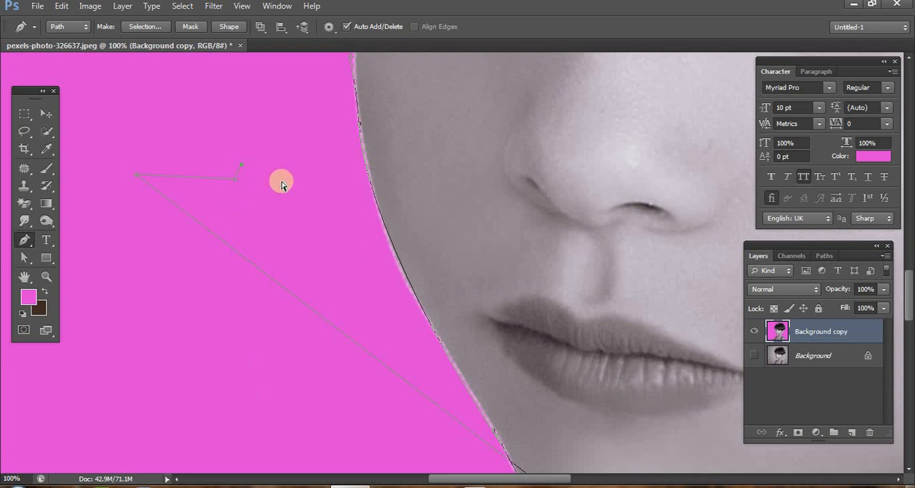
key("ctrl+Return")
key("ctrl+d")
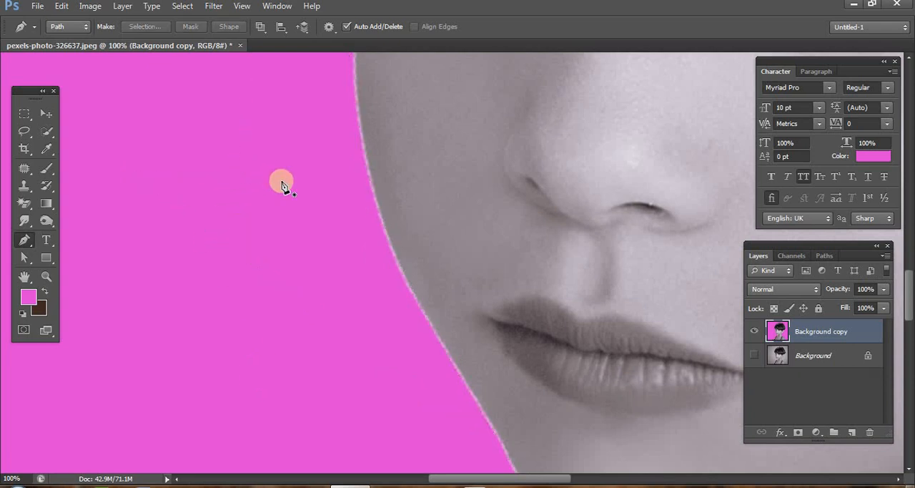
- Draw a closed, jagged Pen path with about ten points on the magenta backdrop beside the face
left_click(127, 167)
left_click(294, 189)
left_click(312, 394)
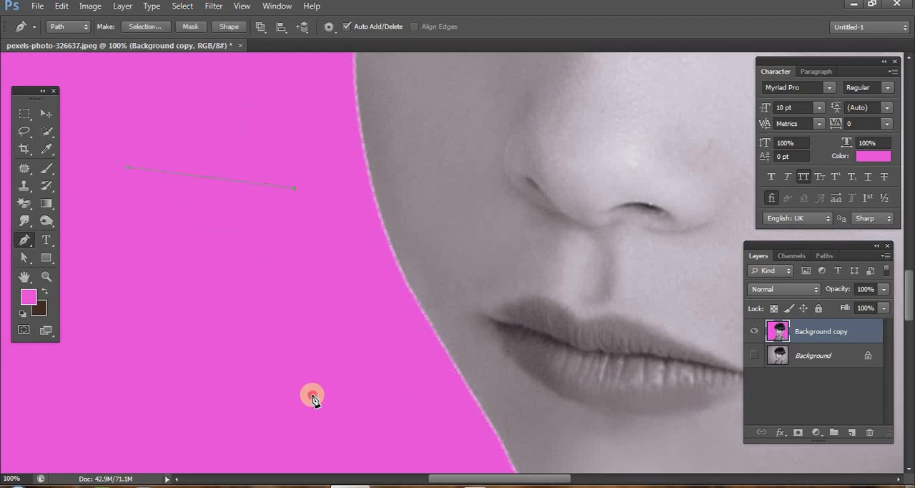
left_click(249, 415)
left_click(129, 408)
left_click(133, 314)
left_click(173, 343)
left_click(106, 282)
left_click(144, 225)
left_click(106, 158)
left_click(128, 169)
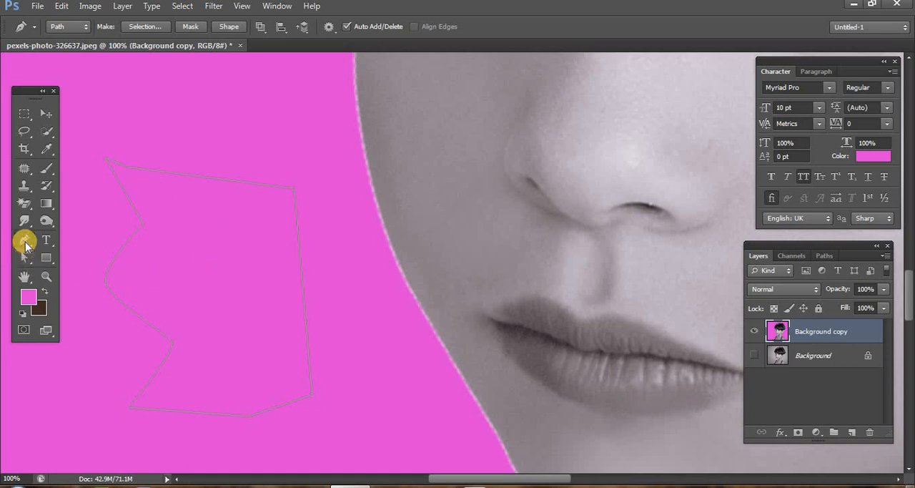
- Remove both outer corner points along the closed path's upper edge with the Delete Anchor Point tool
left_click_drag(28, 246, 71, 277)
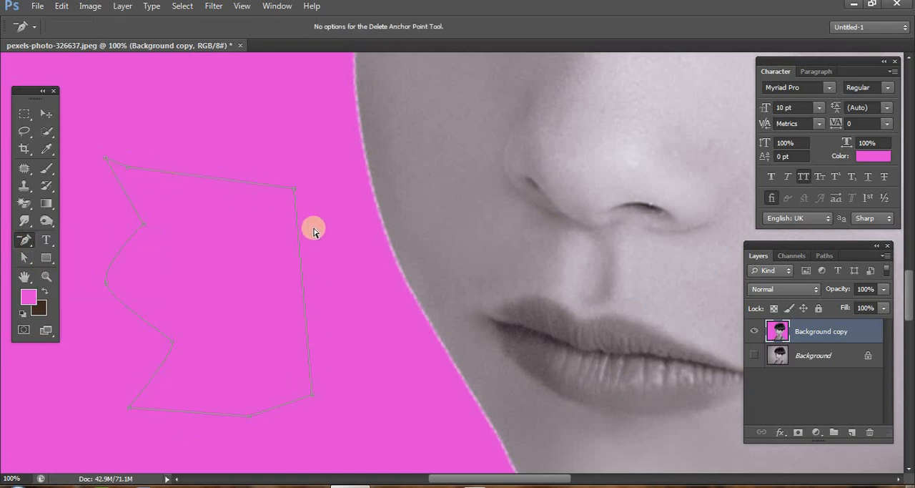
left_click(106, 159)
left_click(296, 191)
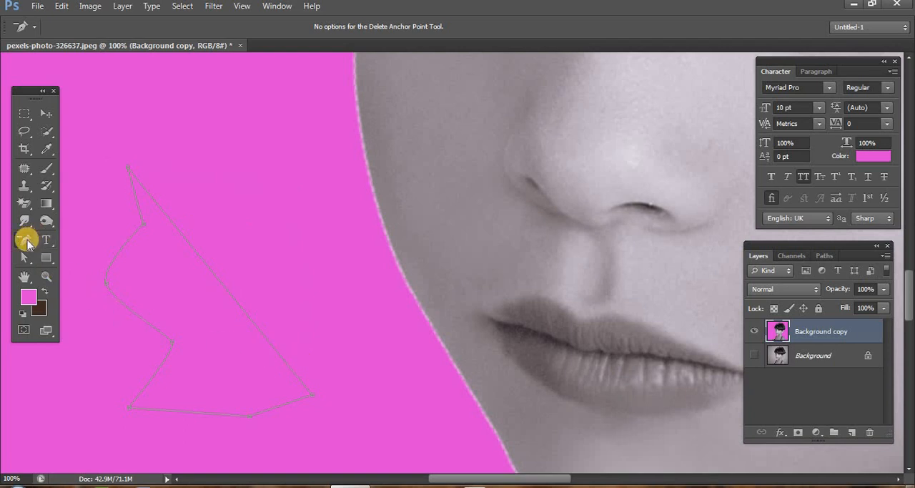
- Add an anchor point on the closed path's diagonal edge, pull it outward into a curve, and bulge the opposite side outward too
left_click_drag(27, 243, 84, 266)
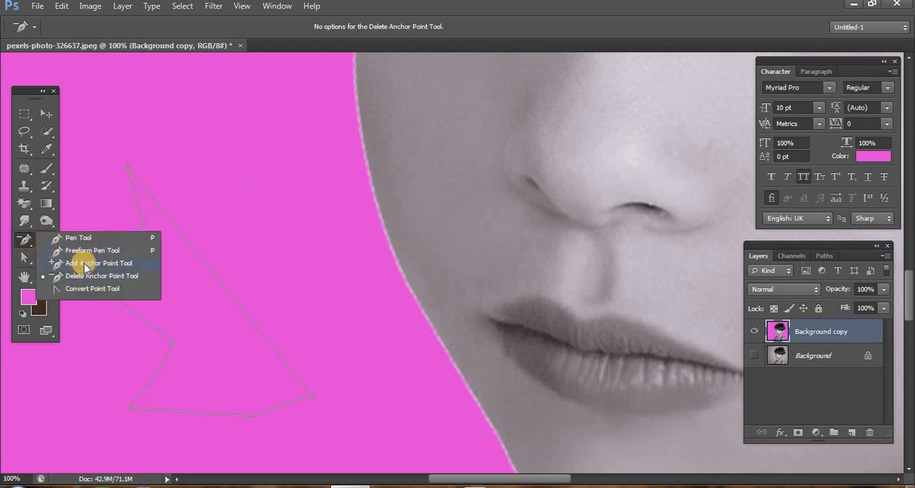
left_click(229, 294)
left_click_drag(229, 293, 286, 198)
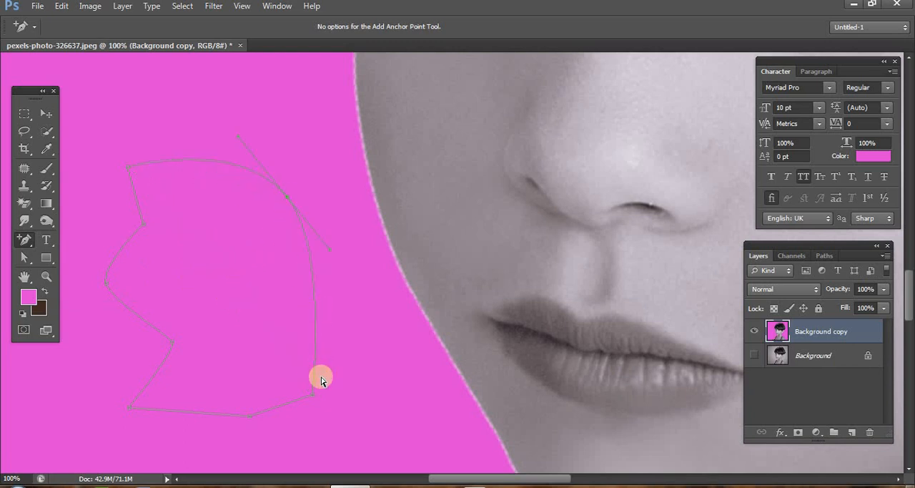
left_click(144, 226)
left_click_drag(143, 226, 107, 211)
- Return to the Pen tool and draw a second, open path between the closed shape and the face, ending in a curved segment
right_click(28, 243)
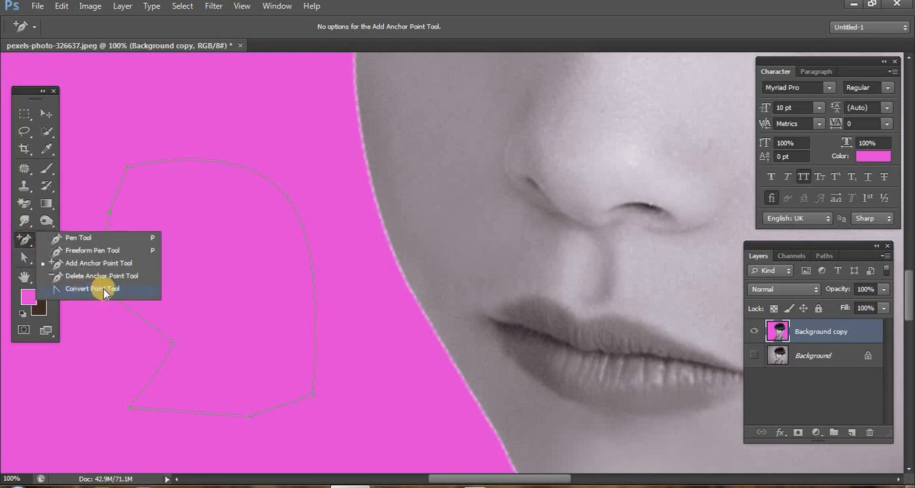
left_click(97, 286)
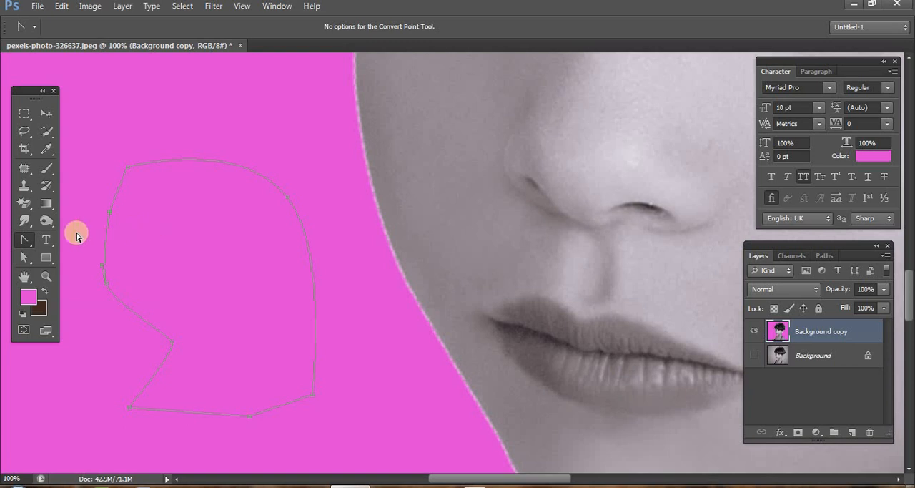
right_click(22, 242)
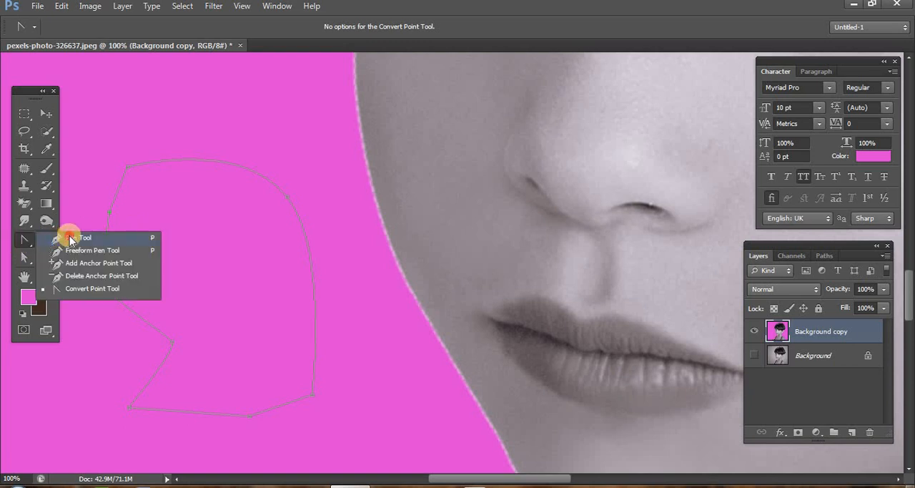
left_click(68, 238)
left_click(350, 310)
left_click(403, 404)
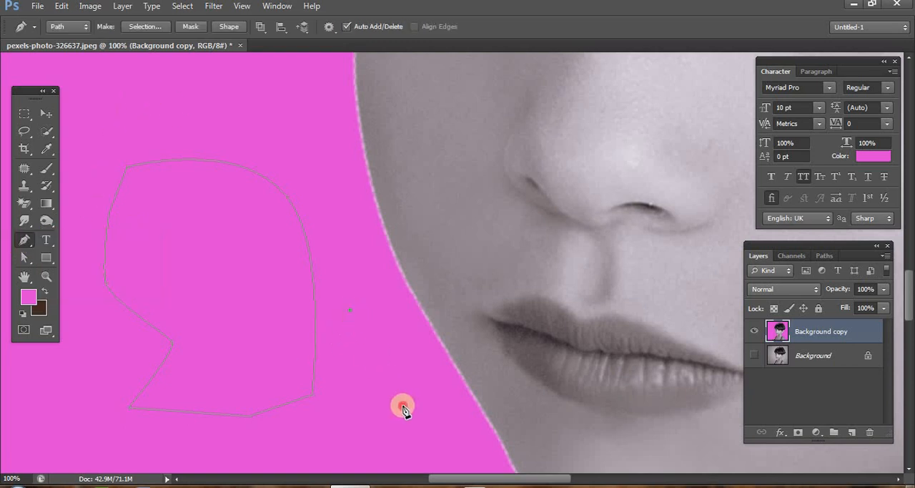
left_click(363, 442)
left_click(304, 456)
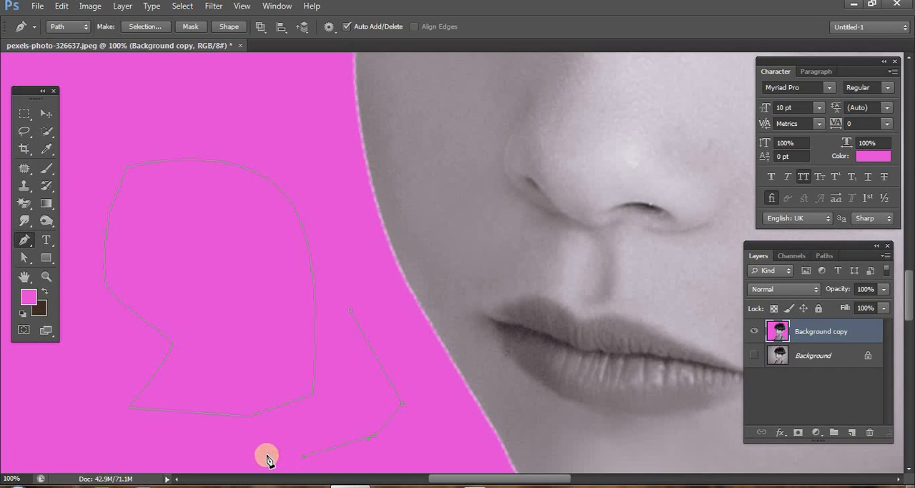
left_click_drag(251, 441, 166, 460)
left_click(251, 441, "alt")
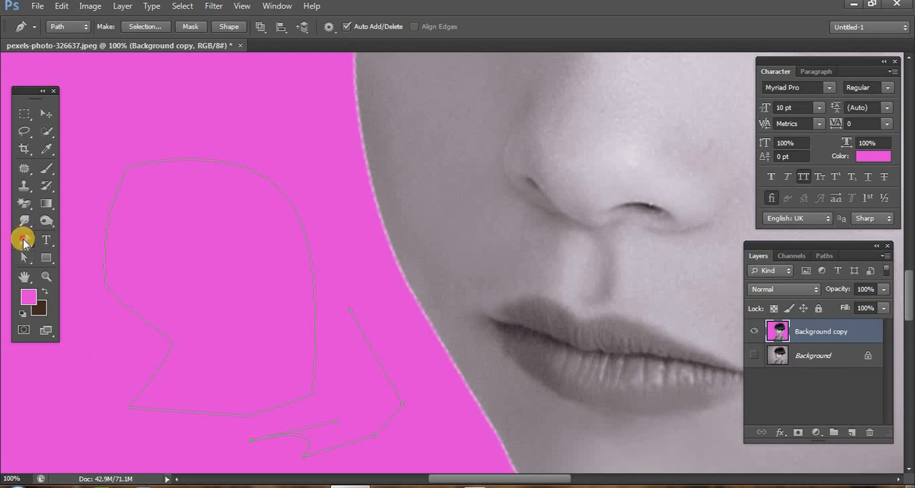
left_click_drag(23, 241, 78, 292)
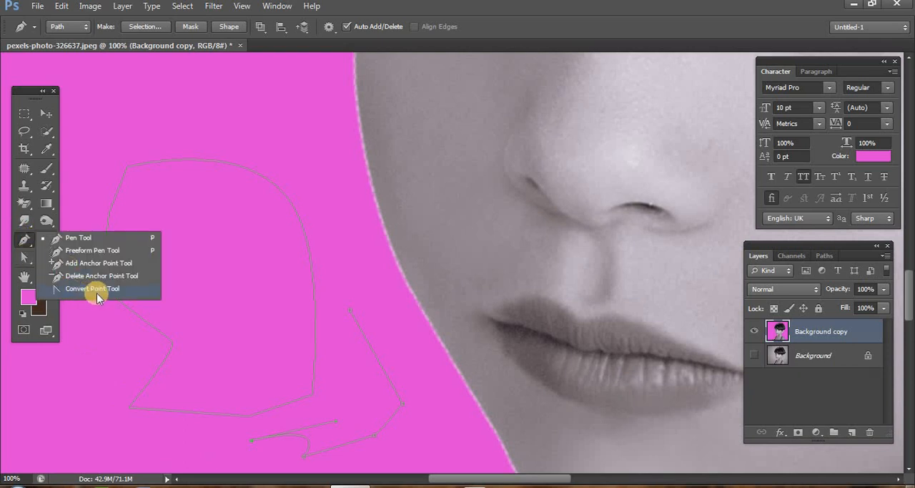
left_click(97, 292)
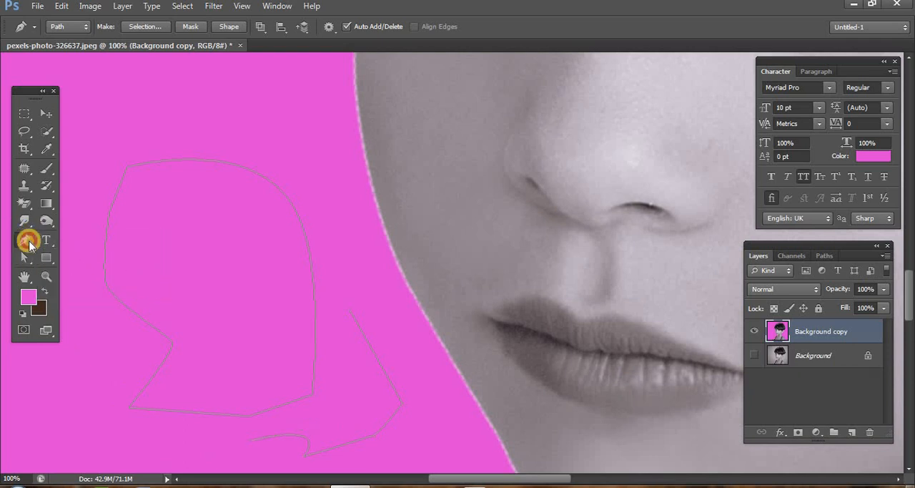
left_click(28, 244)
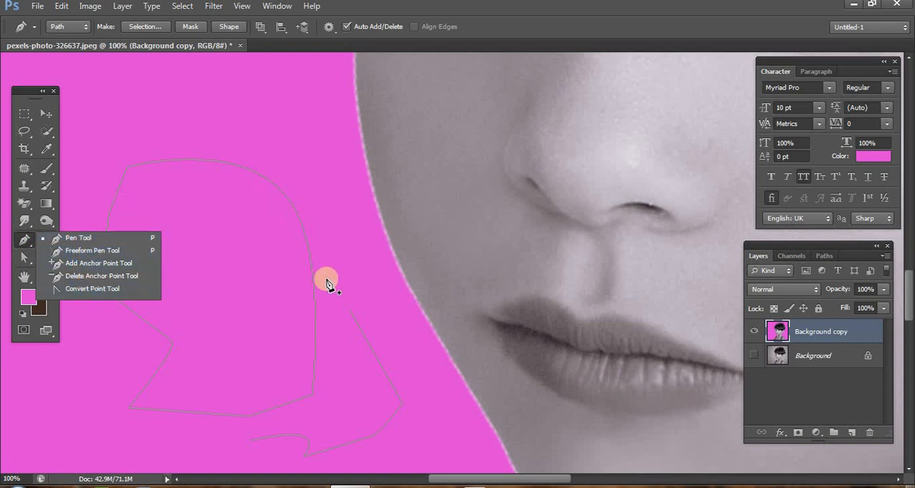
left_click(23, 239)
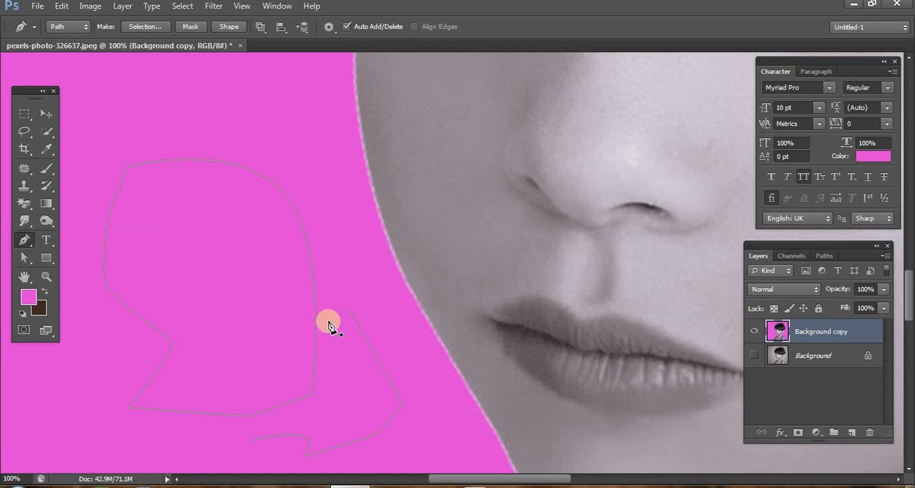
- Zoom out from the drawn paths to view the girl's whole picture
left_click(46, 277)
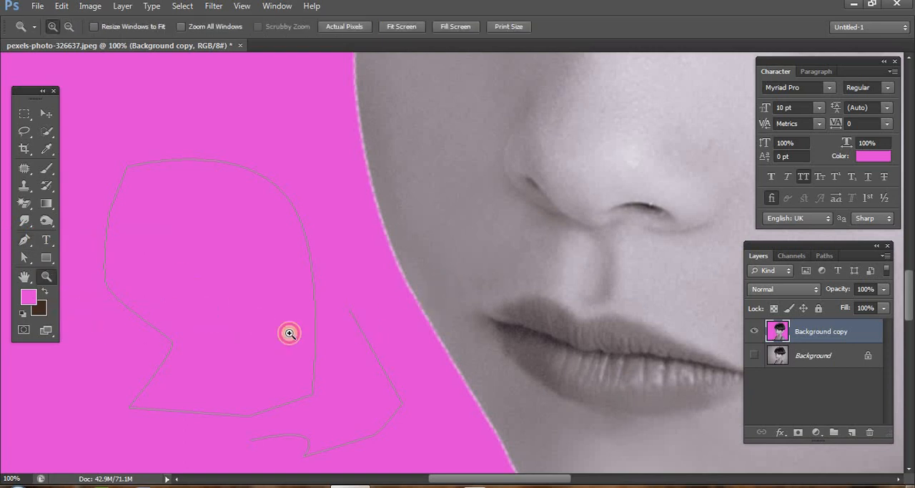
left_click(472, 345, "alt")
left_click(472, 345, "alt")
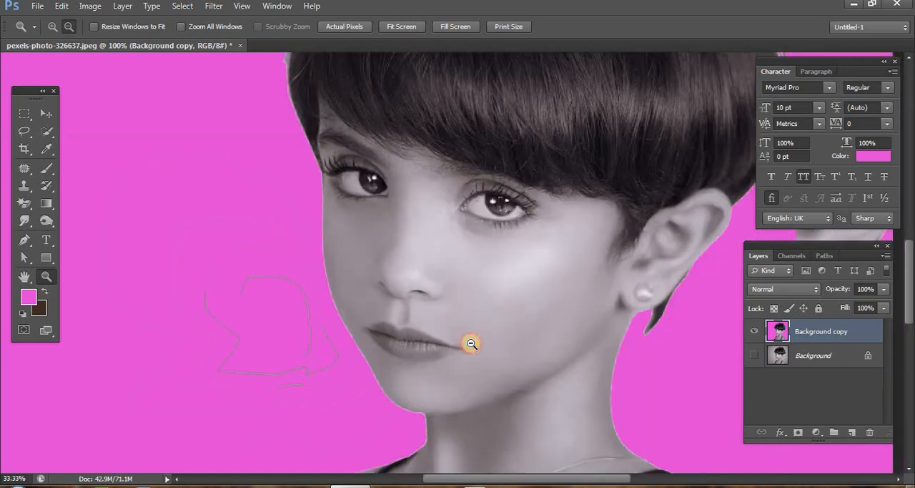
left_click(472, 344, "alt")
left_click(472, 345, "alt")
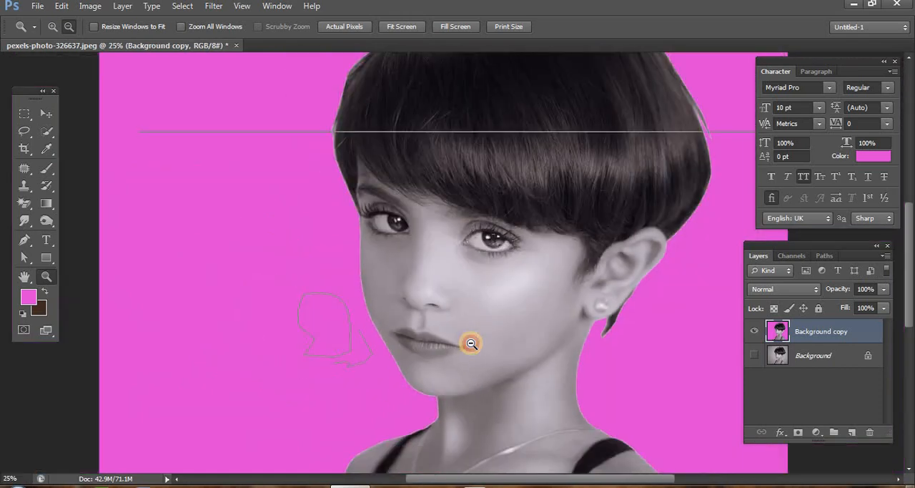